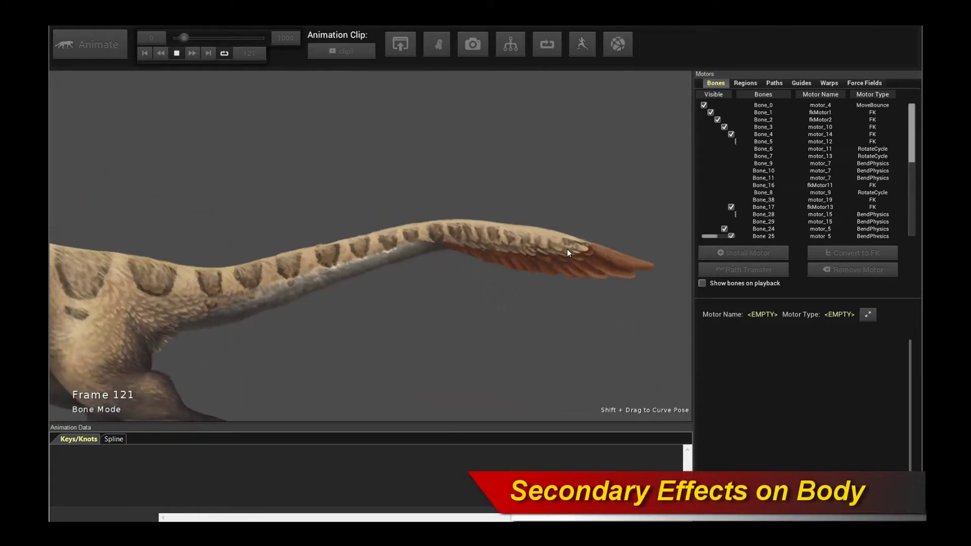
Play back clip1 to preview the secondary motion in the raptor's tail.
left_click(176, 53)
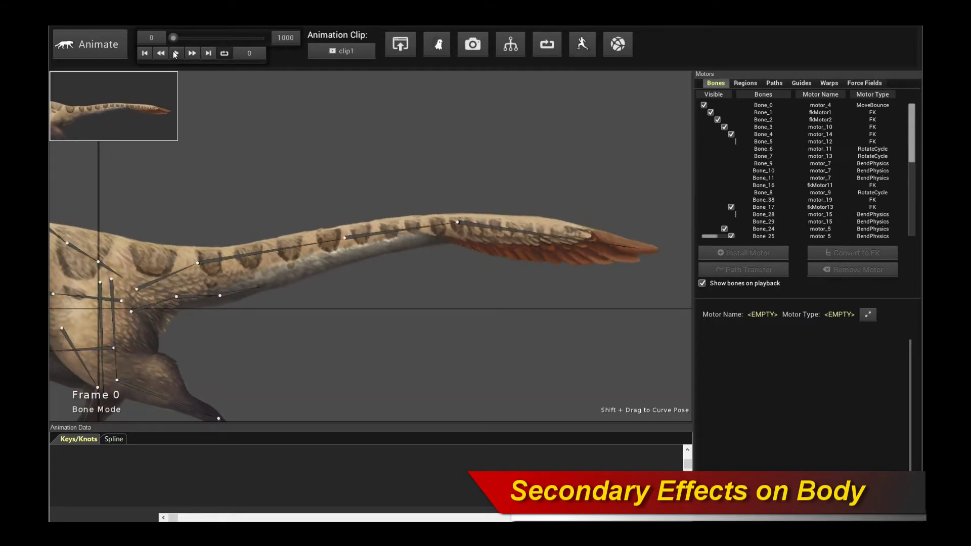
left_click(176, 54)
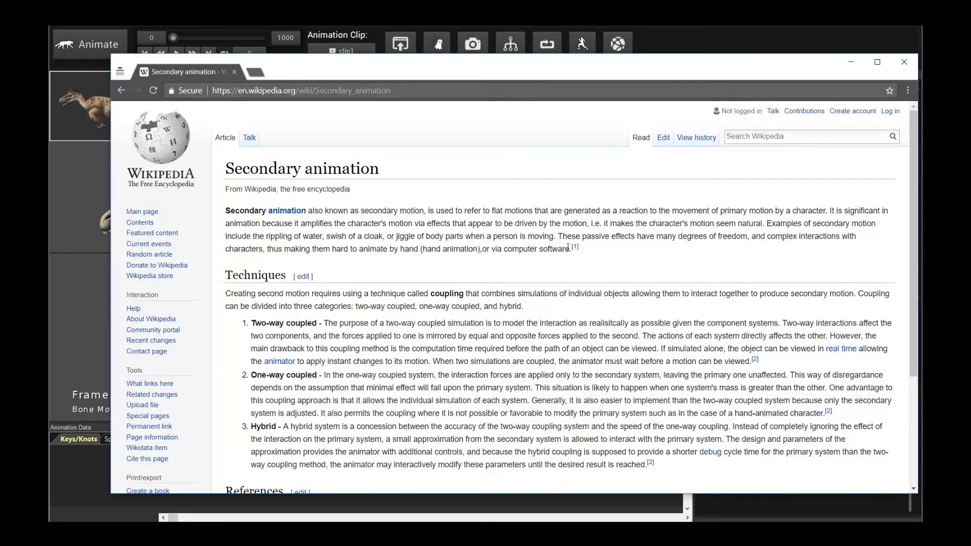
Read the introduction of the Wikipedia article on secondary animation, covering its definition, its reaction to primary motion and its degrees of freedom.
left_click_drag(568, 247, 224, 205)
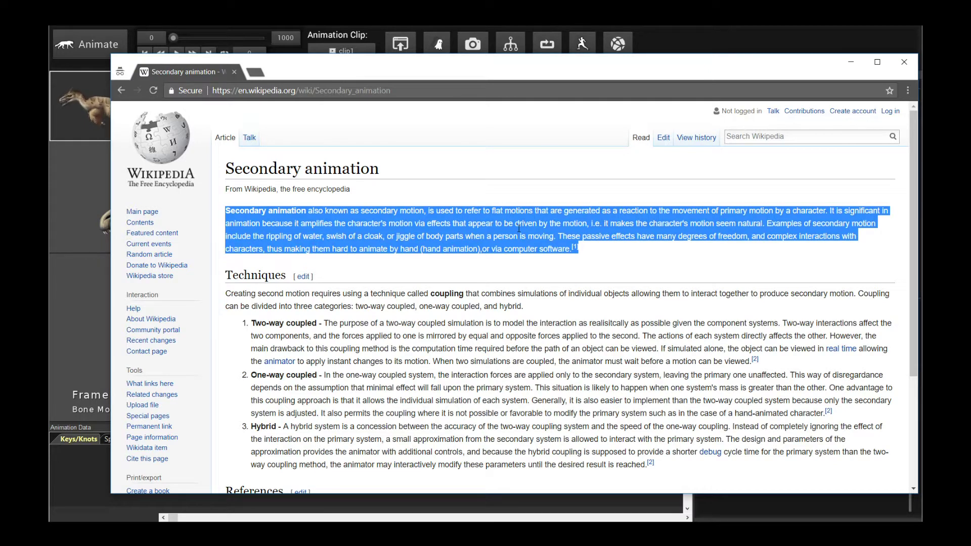
left_click(499, 221)
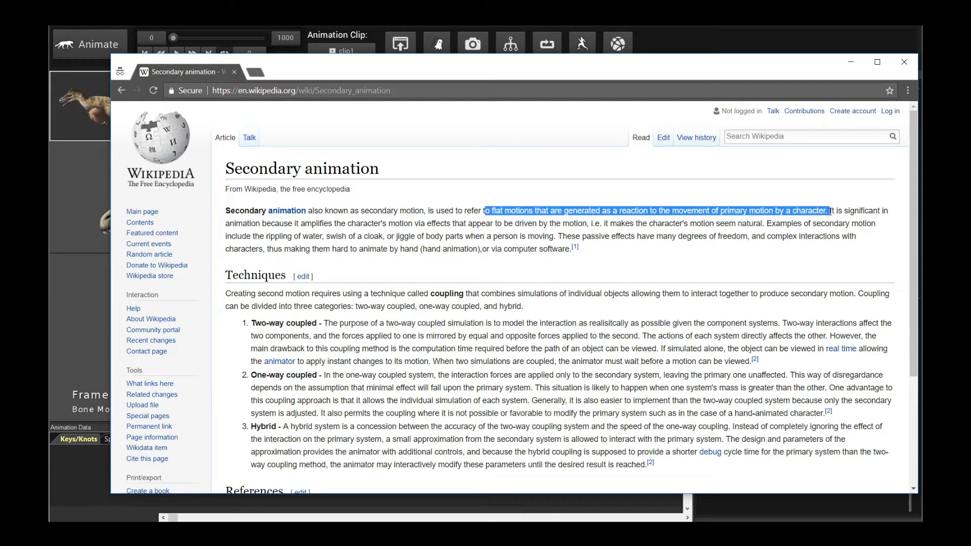
left_click_drag(666, 210, 696, 217)
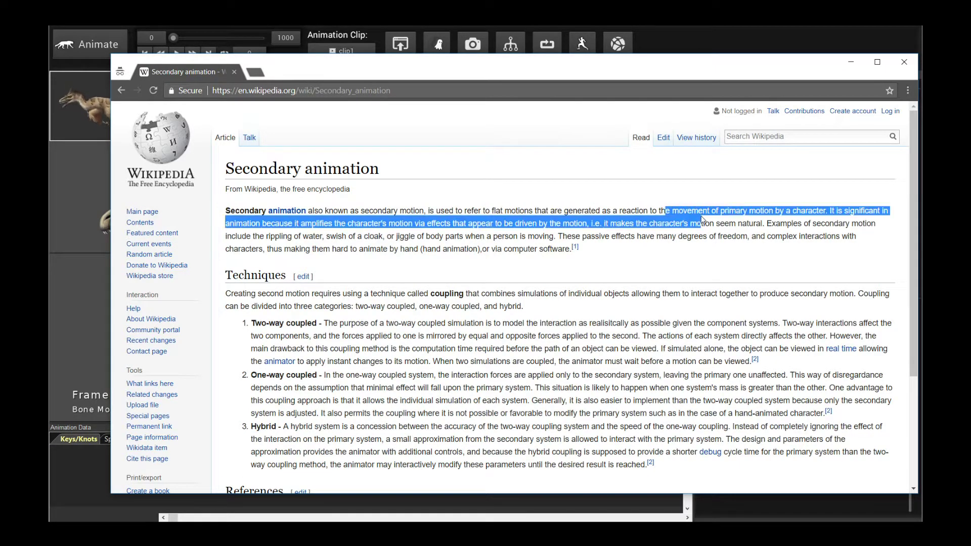
left_click(669, 209)
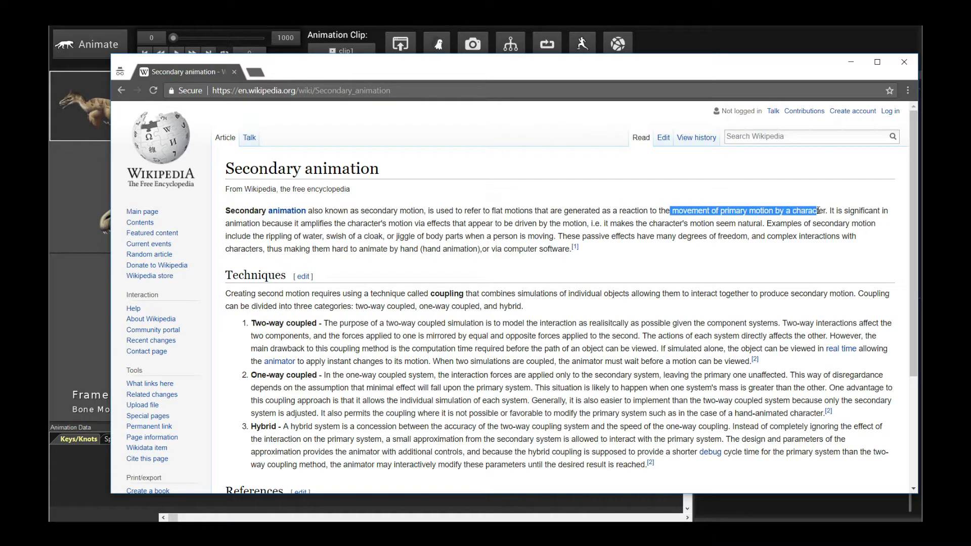
left_click_drag(663, 212, 833, 211)
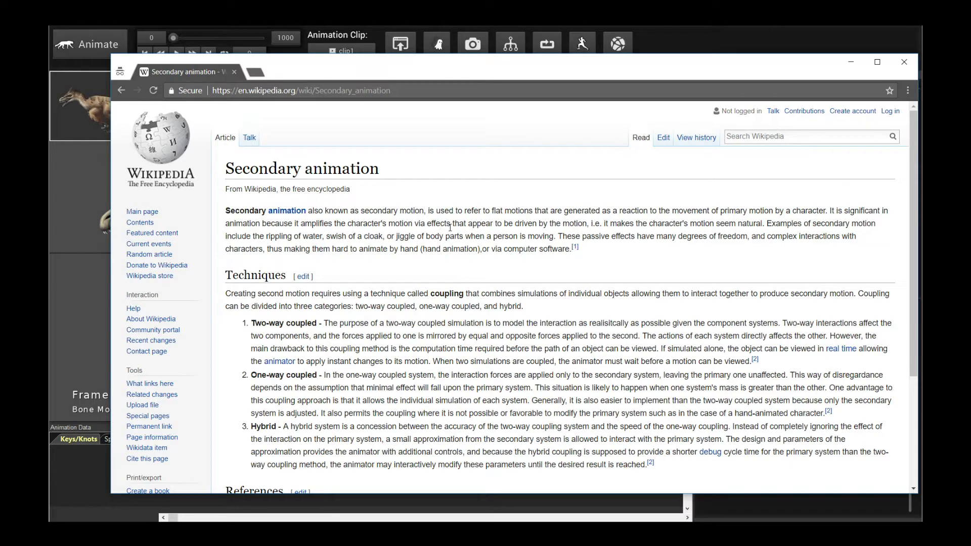
left_click_drag(500, 226, 644, 228)
left_click(623, 232)
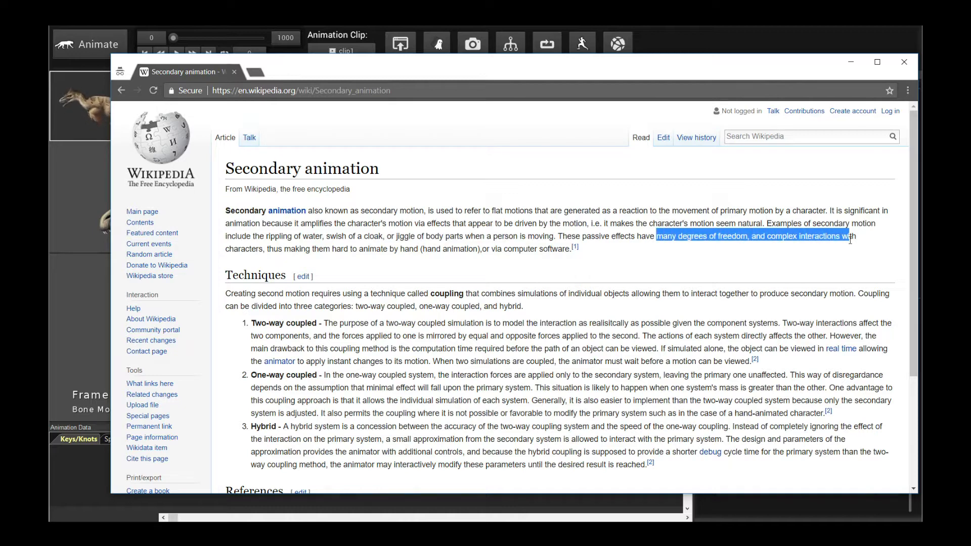
left_click_drag(692, 237, 818, 237)
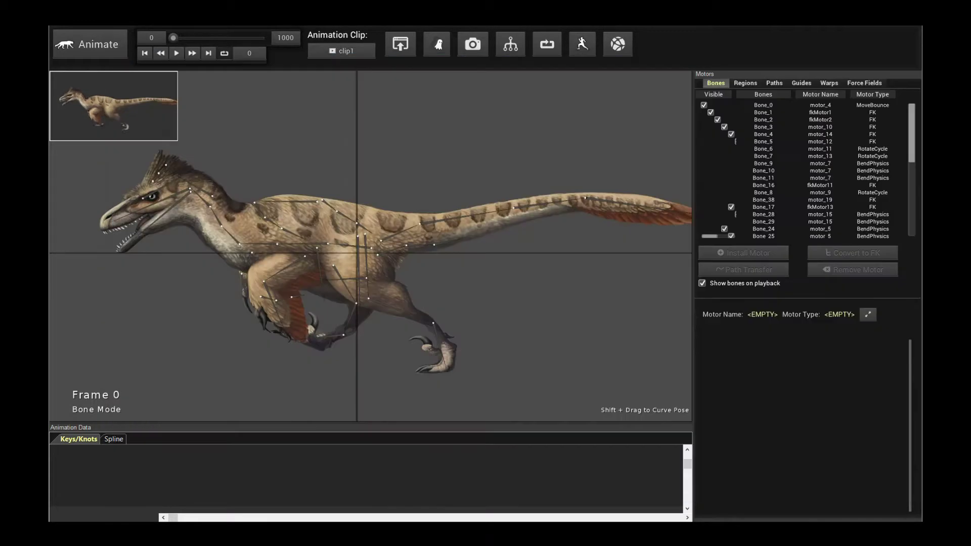
Play back clip1 and the clip without secondary effects to compare the raptor's body motion.
left_click(176, 54)
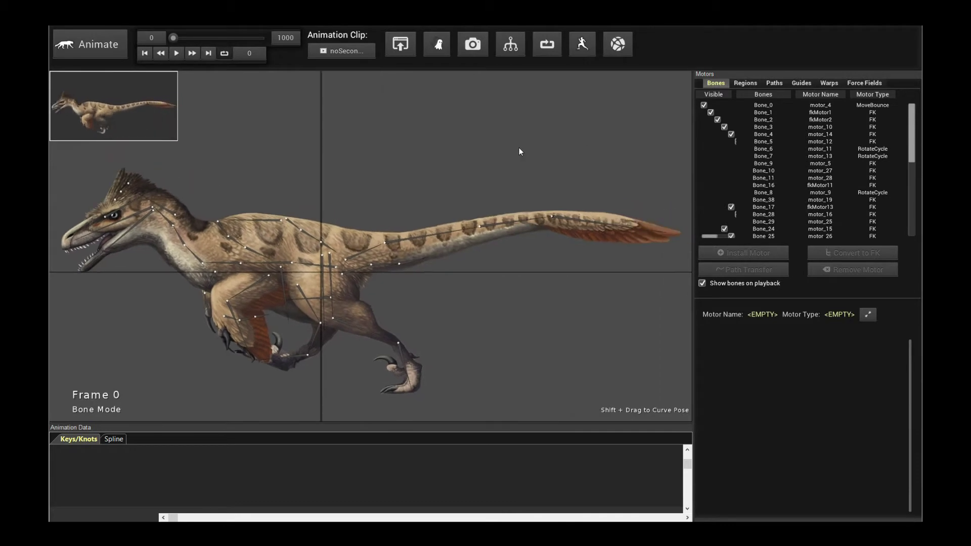
key("space")
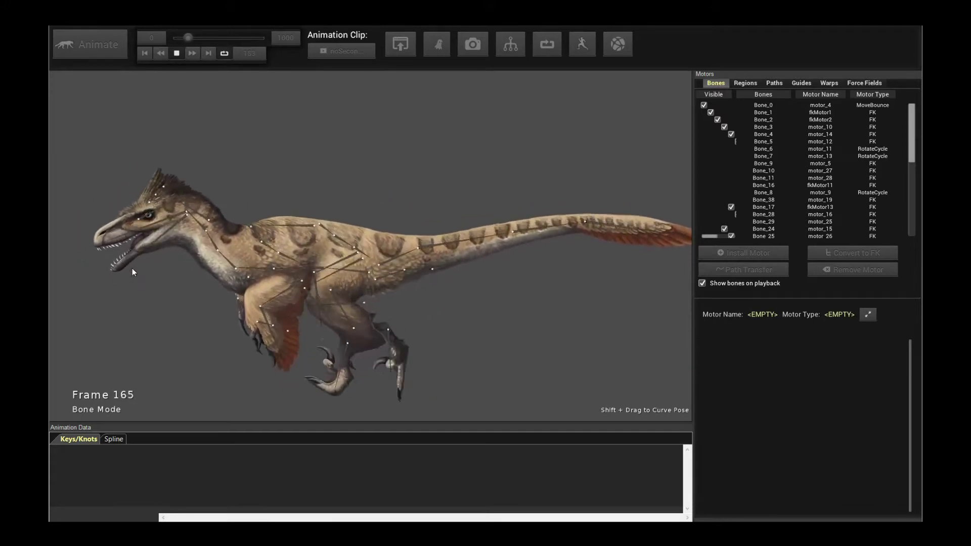
scroll(369, 238, "up", 3)
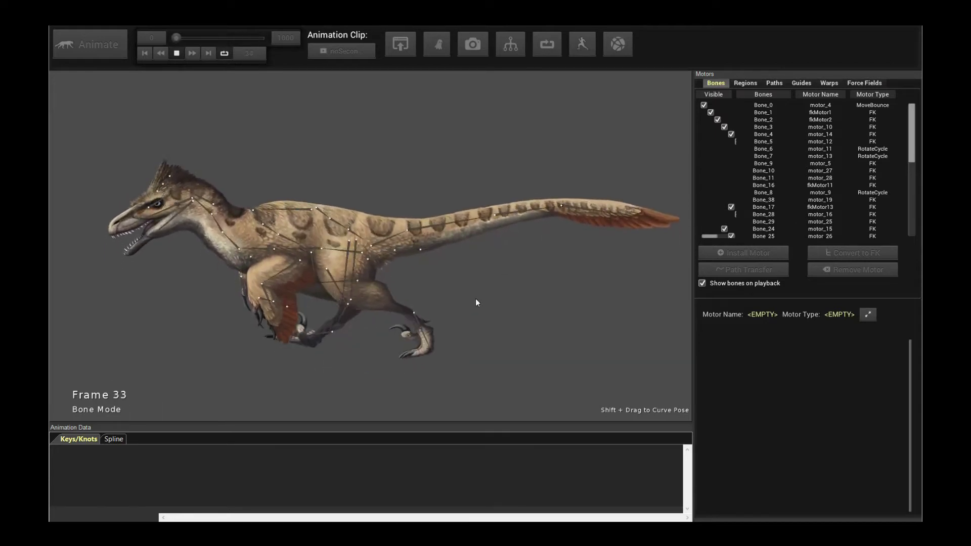
key("space")
Play back the clip without secondary effects while viewing the raptor's tail up close.
scroll(531, 263, "up", 3)
scroll(516, 265, "up", 1)
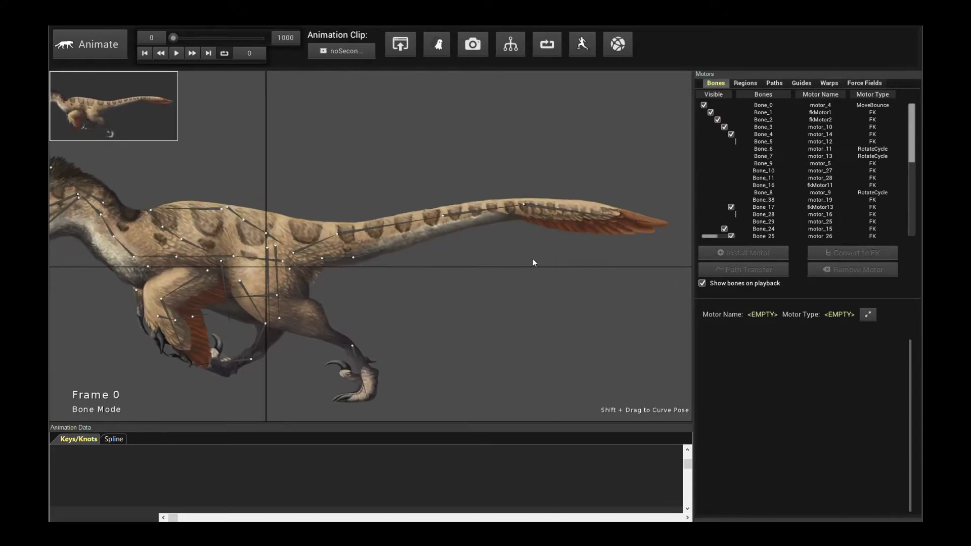
scroll(526, 283, "down", 4)
scroll(445, 315, "up", 5)
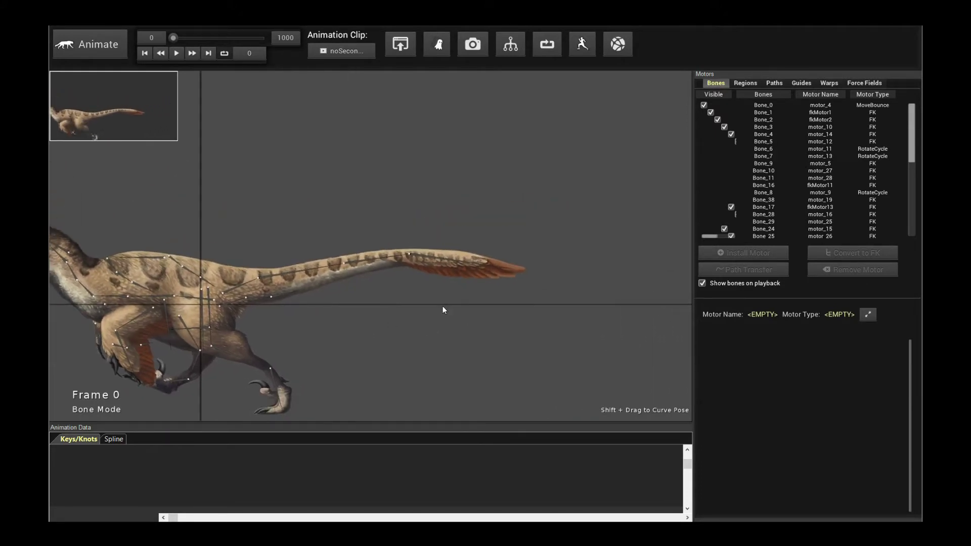
scroll(501, 309, "down", 3)
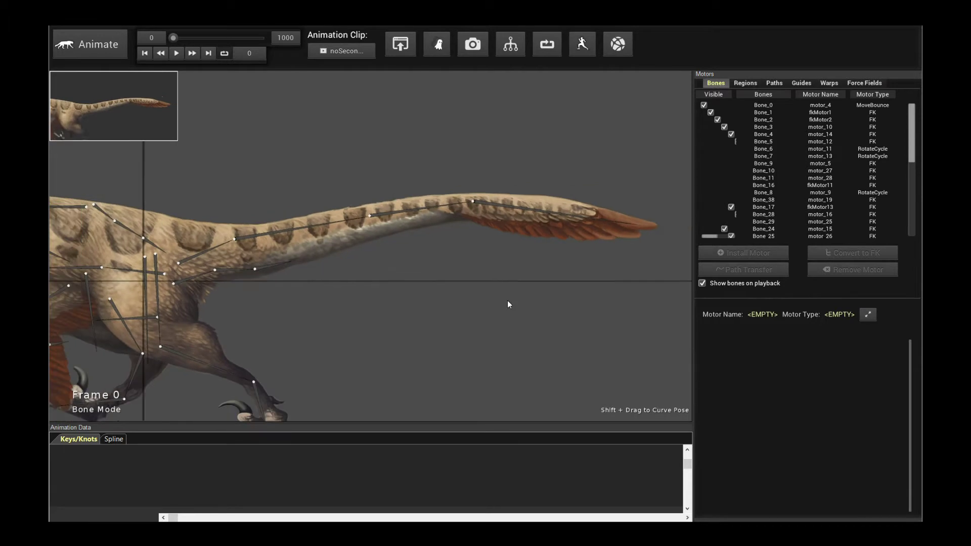
key("space")
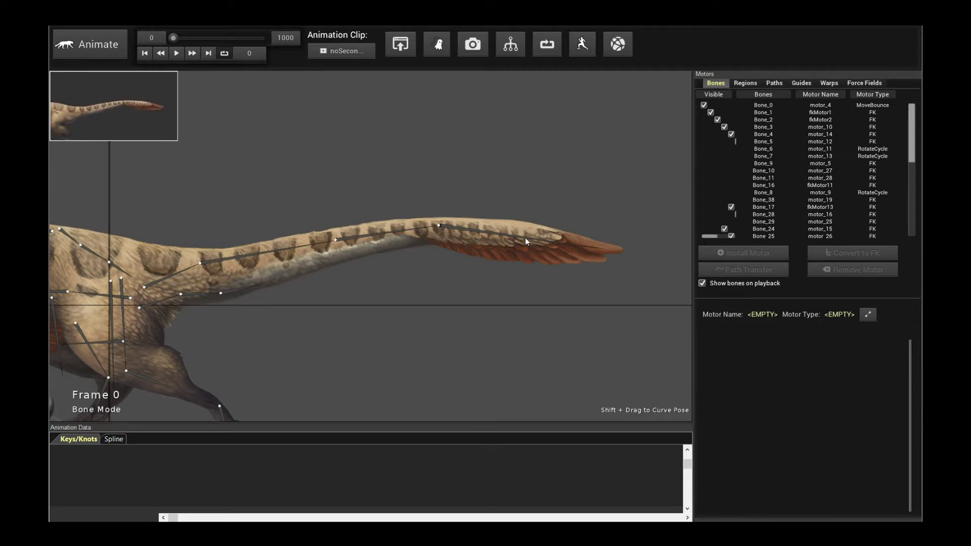
Inspect the motors assigned to the two tail bones nearest the hip.
left_click(176, 274)
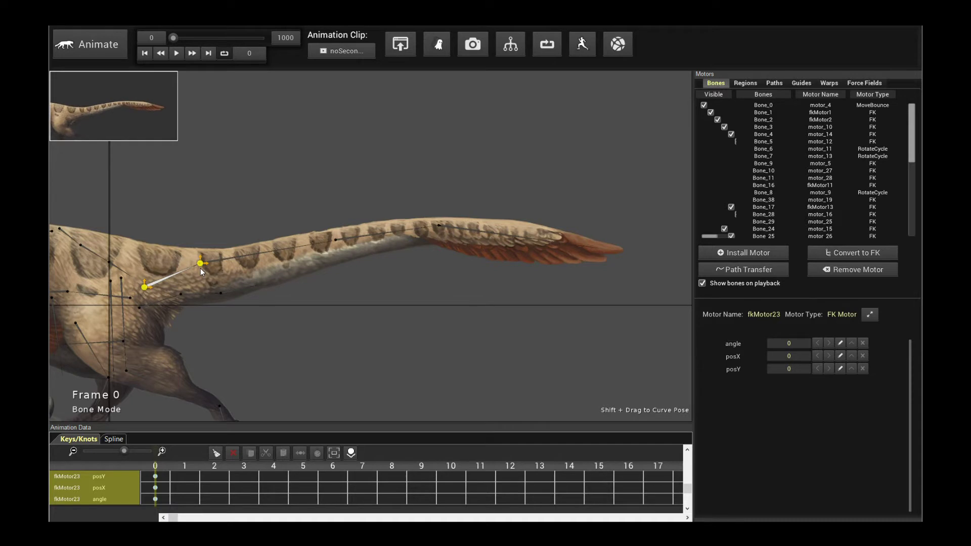
left_click(200, 268)
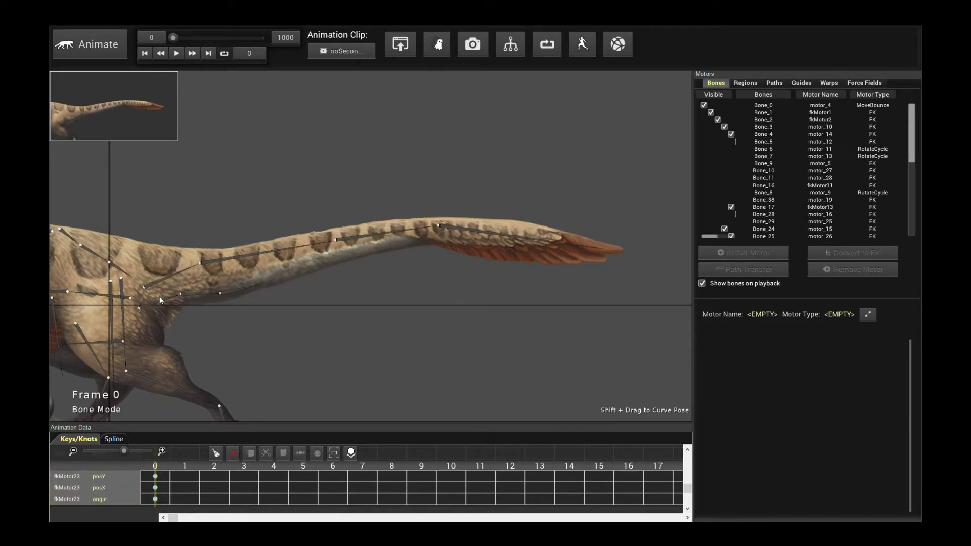
left_click(267, 260)
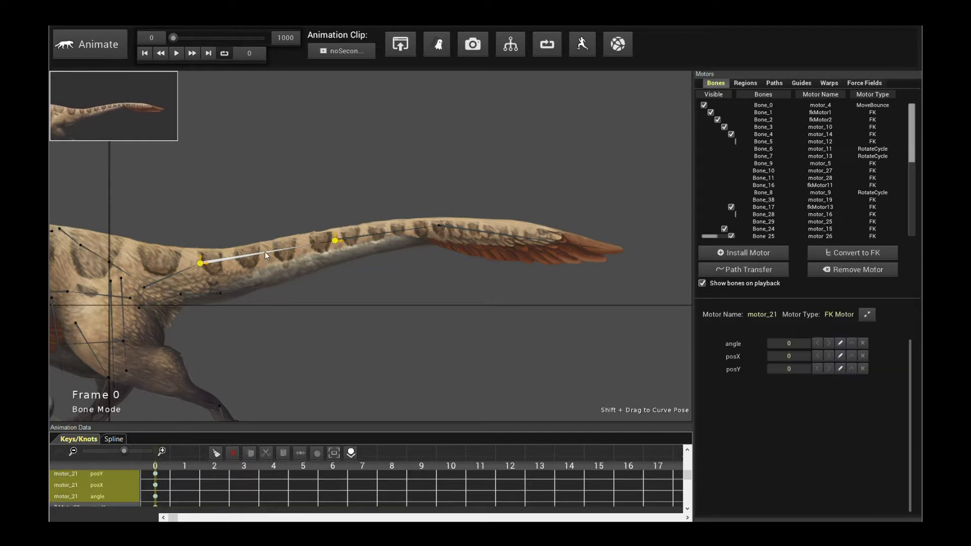
left_click(247, 243)
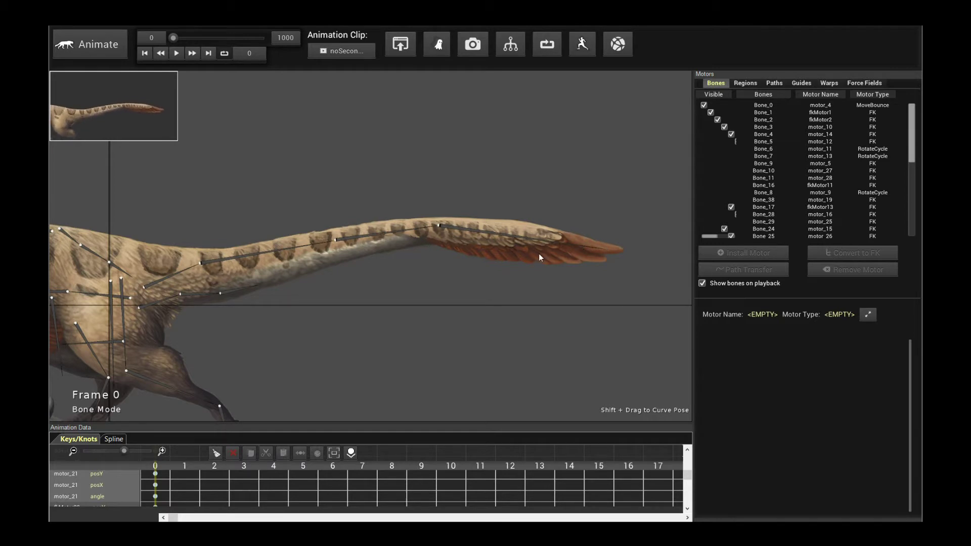
Select the chain of four tail bones from the tip up to the hip.
left_click(569, 249)
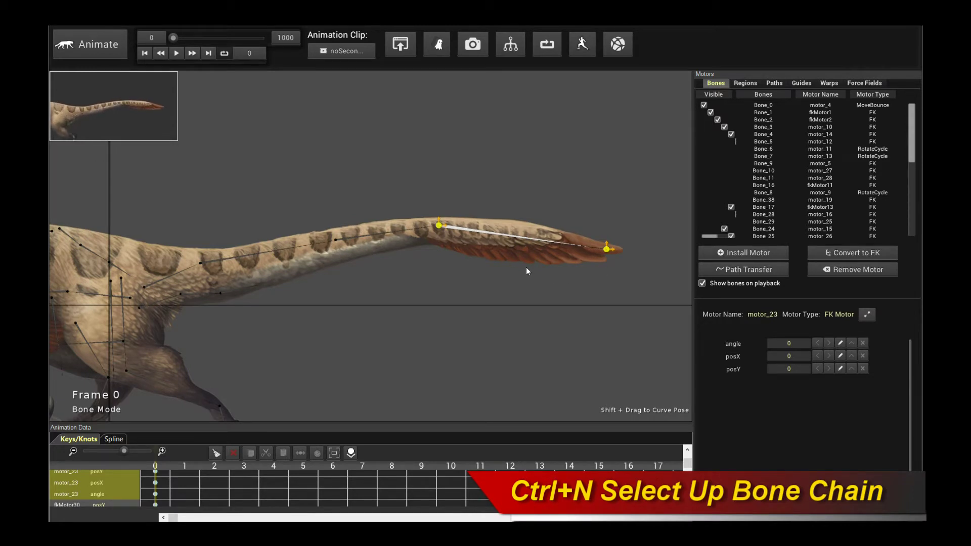
key("ctrl+n")
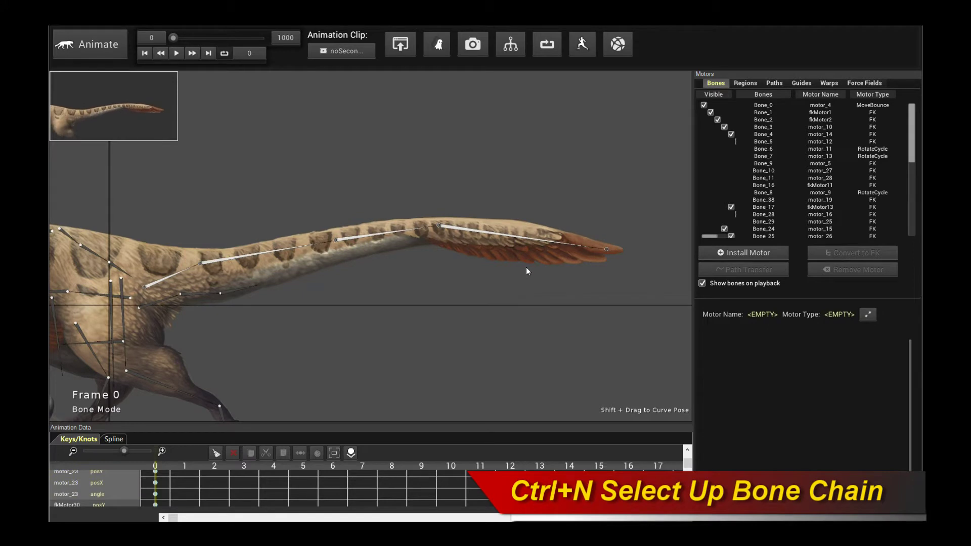
left_click(545, 240)
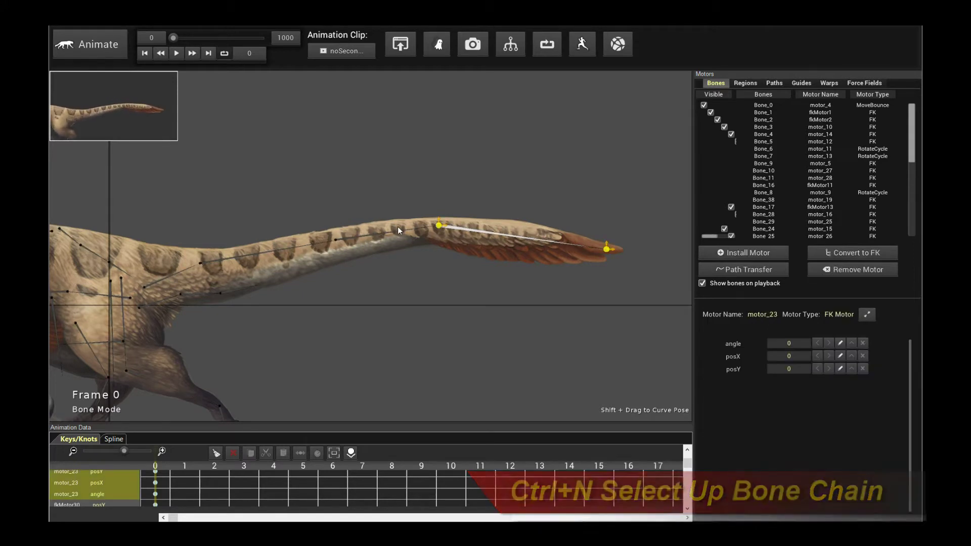
left_click(384, 233, "shift")
left_click(291, 247, "shift")
left_click(184, 270, "shift")
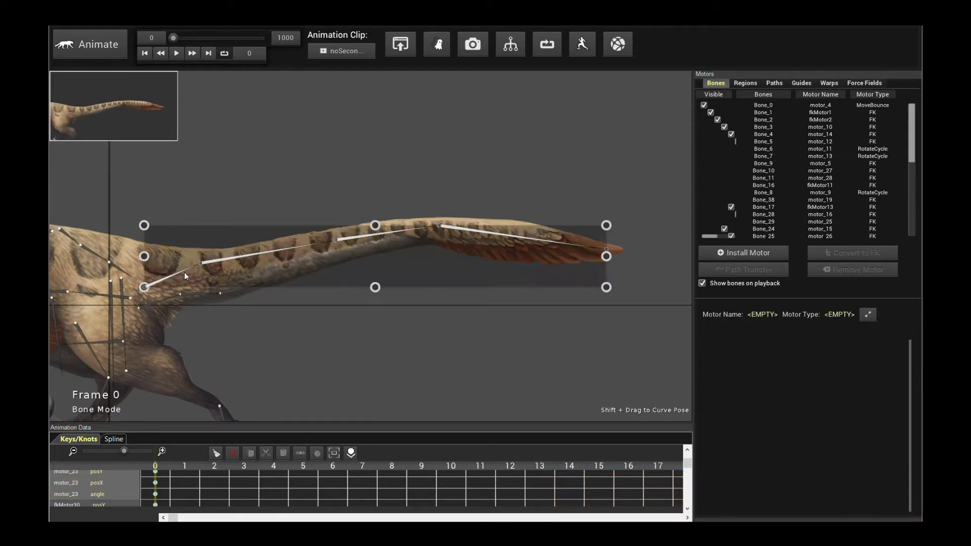
left_click(493, 236)
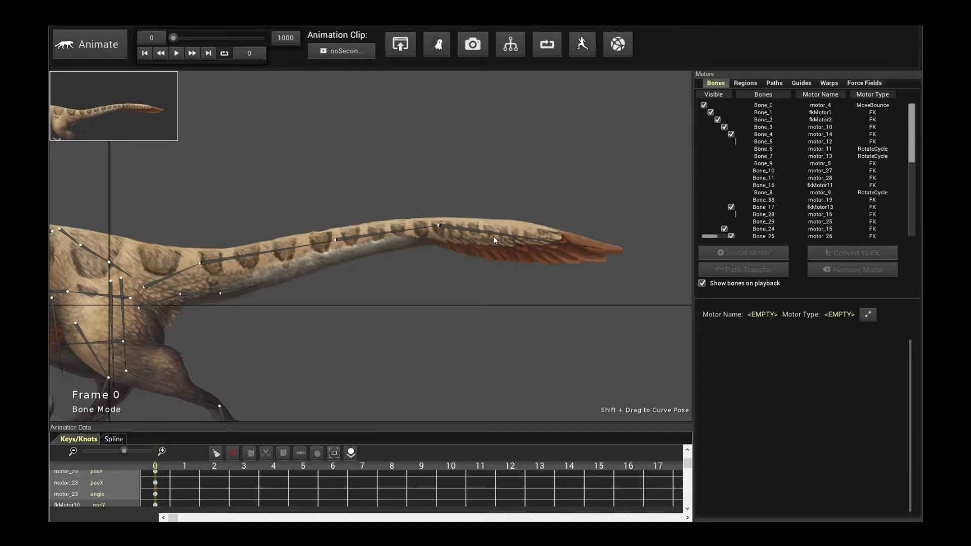
left_click(520, 239, "shift")
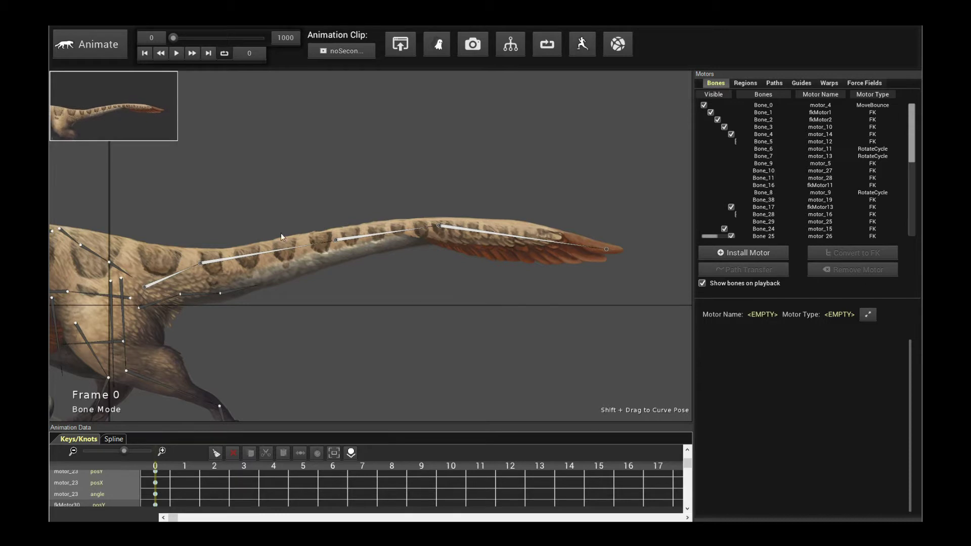
Install a Bend Physics Motor on the selected tail bones and clear the selection.
left_click(758, 253)
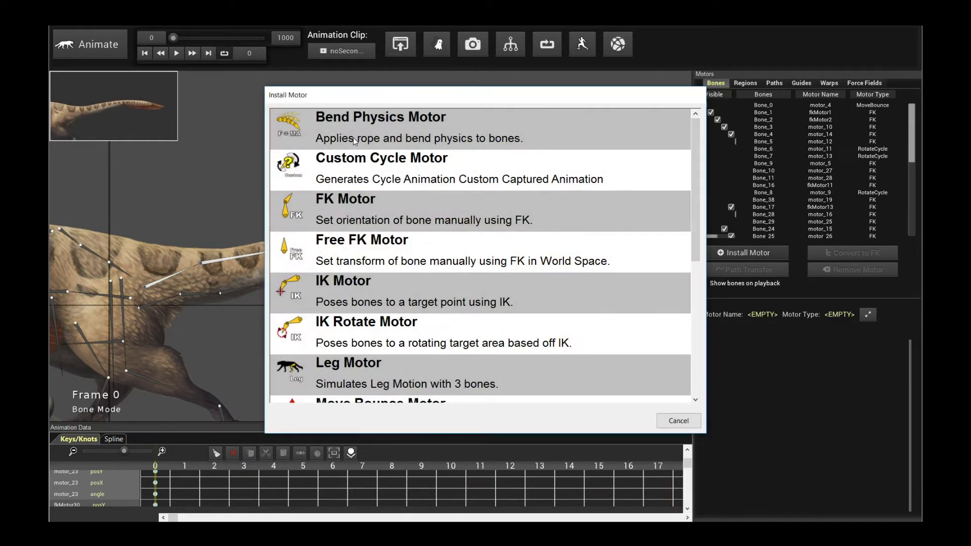
left_click(469, 133)
double_click(467, 129)
left_click(323, 140)
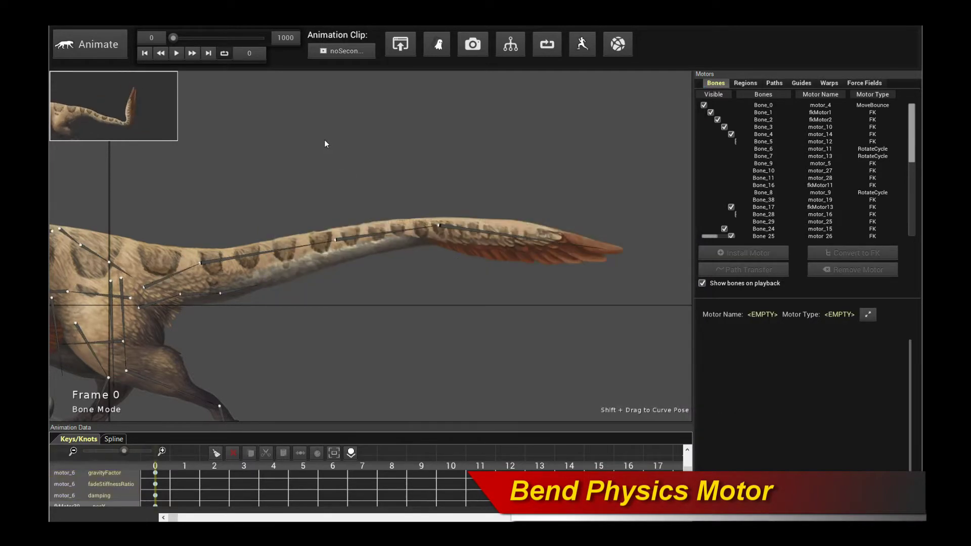
Play back the animation to examine the tail's bend physics, and review the motor's parameters on the tail tip bone.
key("space")
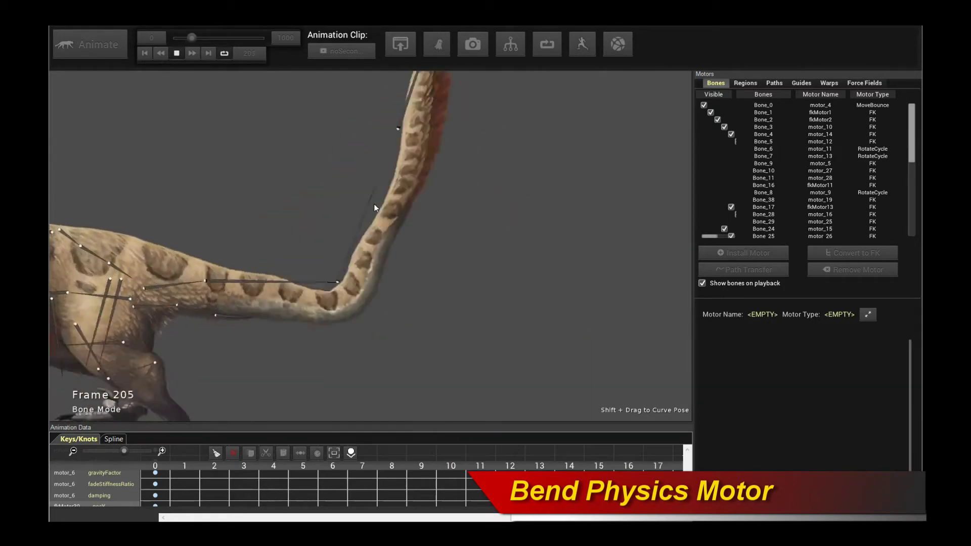
key("space")
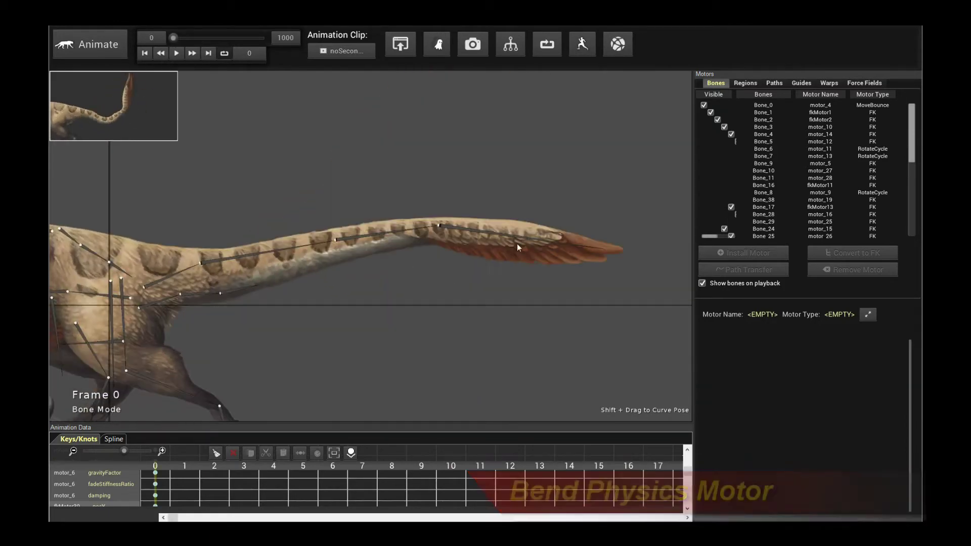
left_click(478, 229)
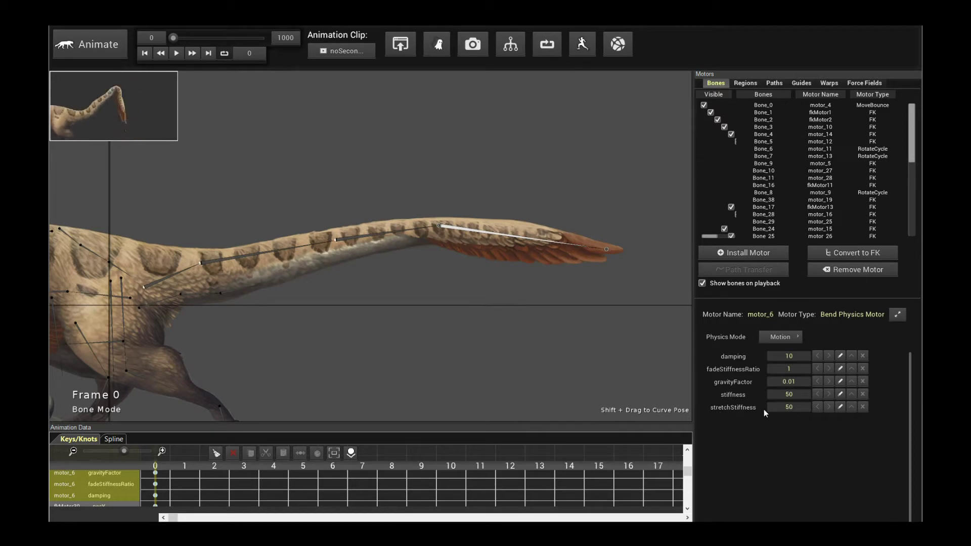
key("space")
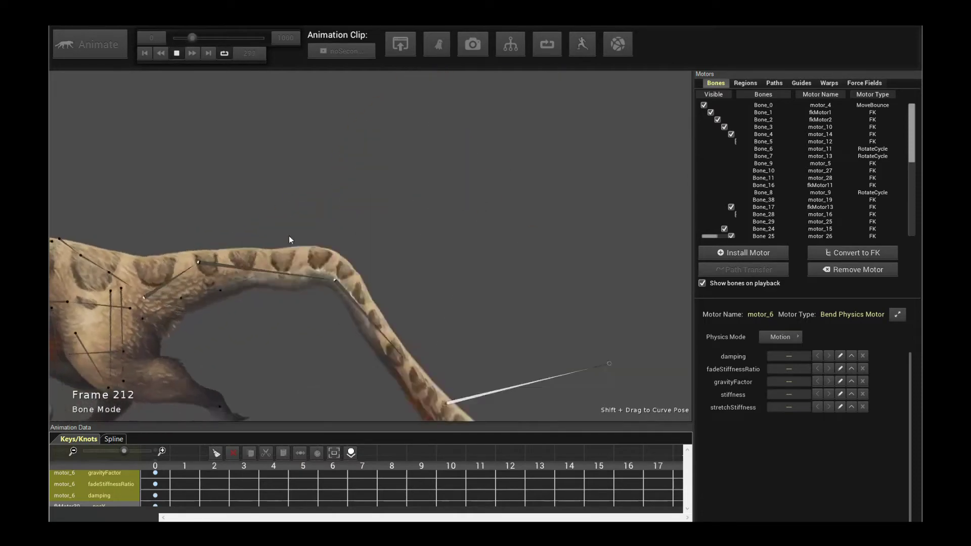
key("space")
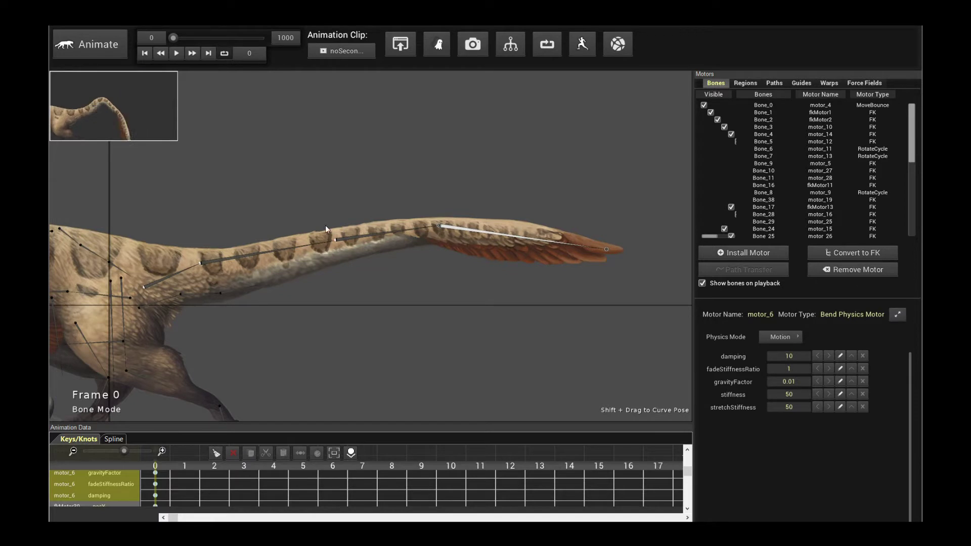
Change the damping of the tail's Bend Physics Motor and play back the animation.
double_click(794, 356)
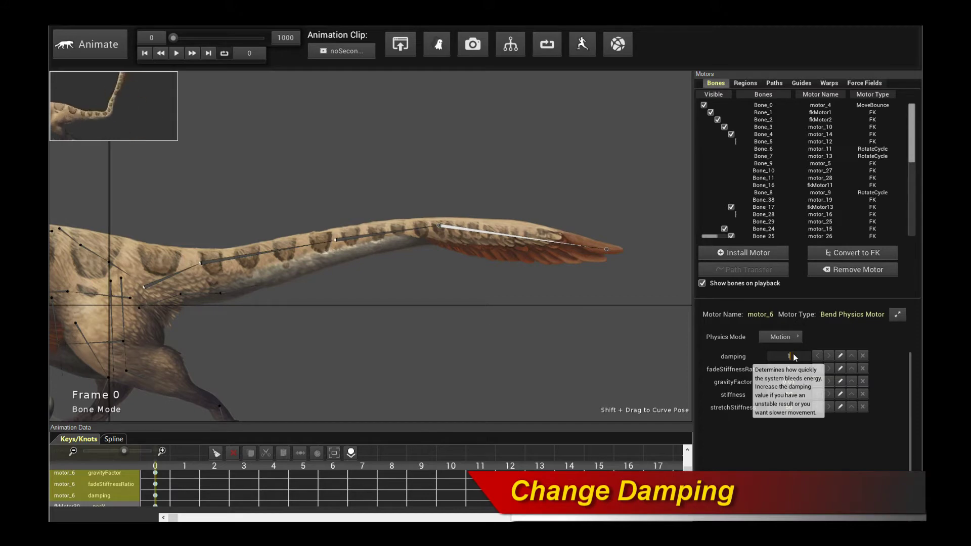
key("Return")
key("space")
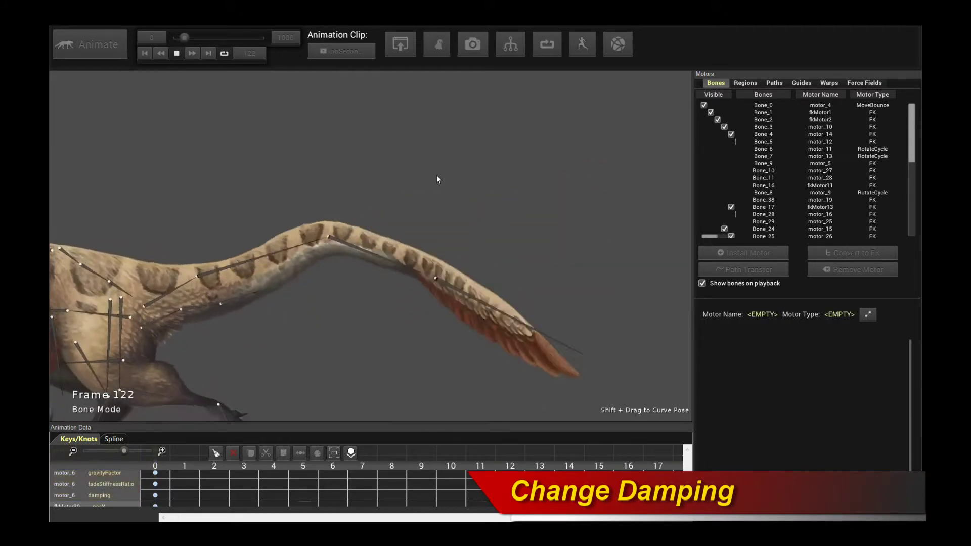
Set the damping of the tail's Bend Physics Motor to 25 and play back the animation.
key("space")
left_click(492, 237)
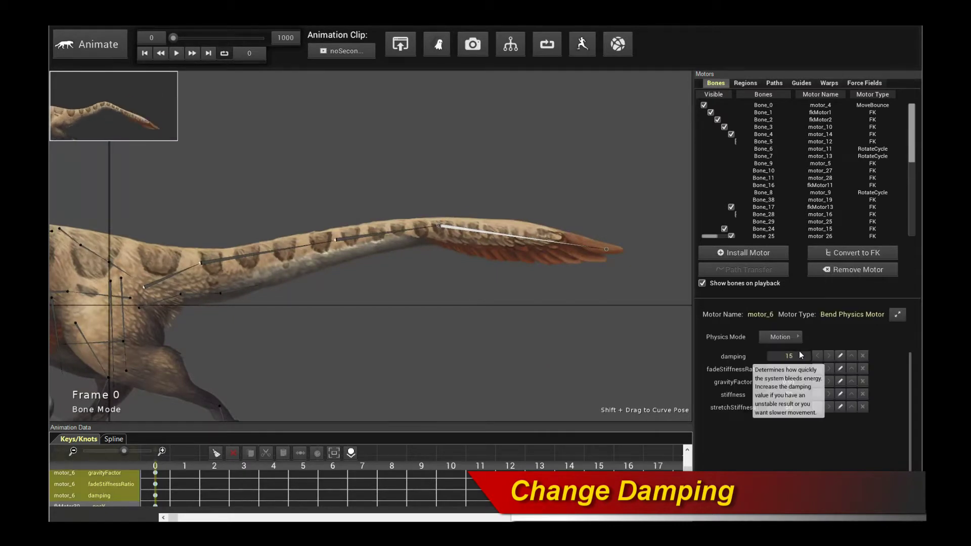
left_click(801, 355)
type("25")
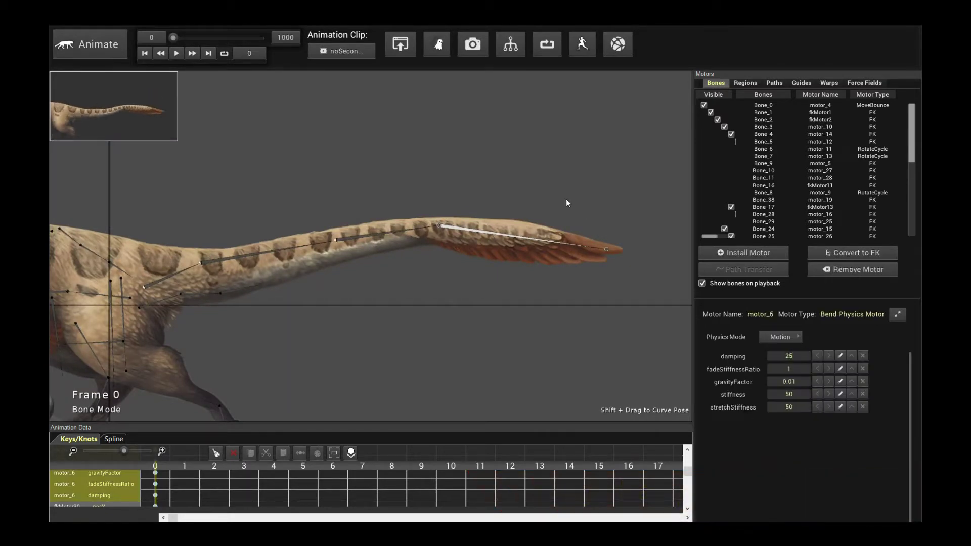
key("space")
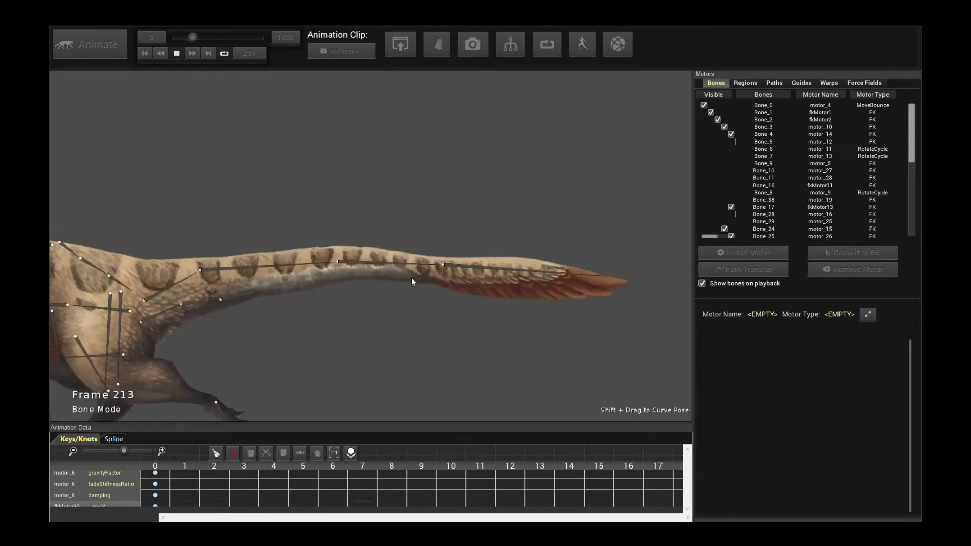
Lower the tail motor's damping to 20 and preview the resulting tail motion.
key("space")
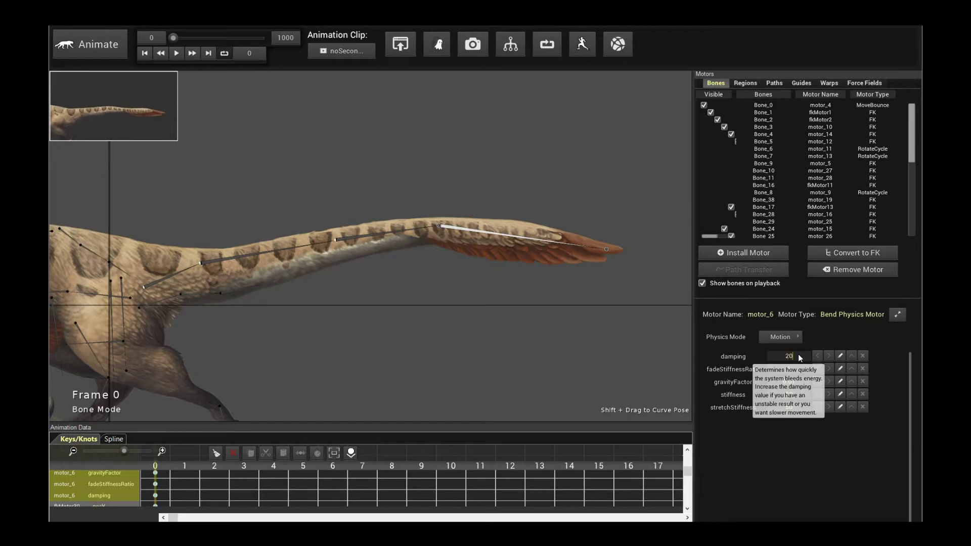
key("space")
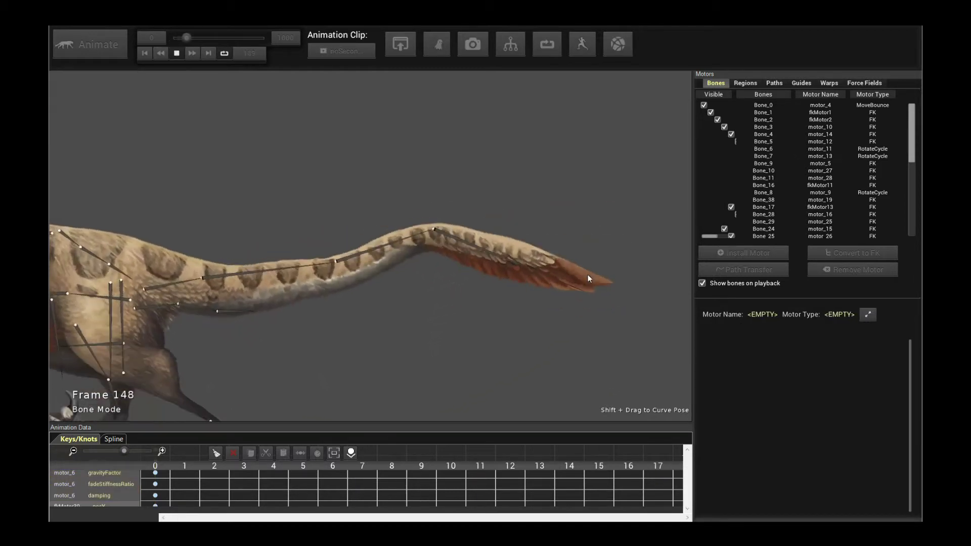
key("space")
Set the stiffness of the tail's Bend Physics Motor to 100 and play back the animation.
left_click(523, 238)
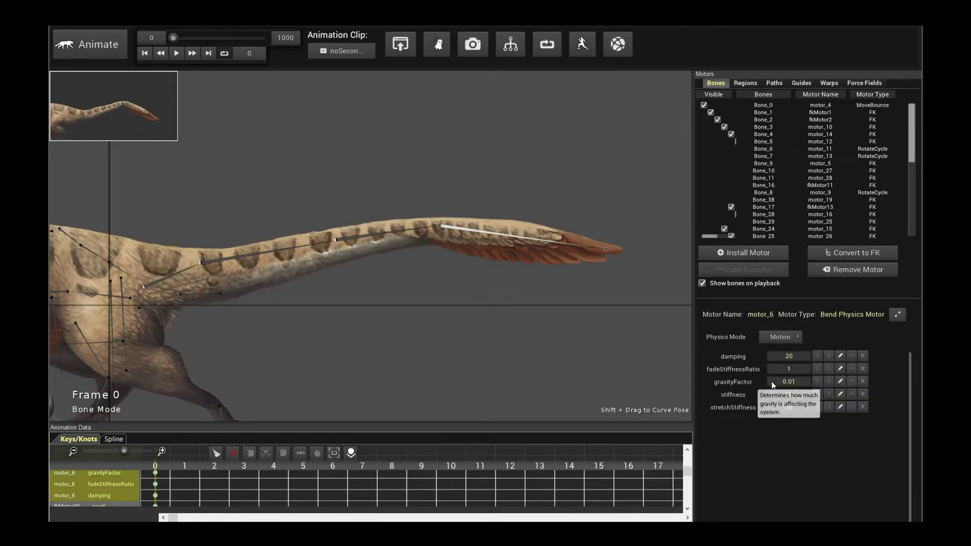
mouse_move(785, 410)
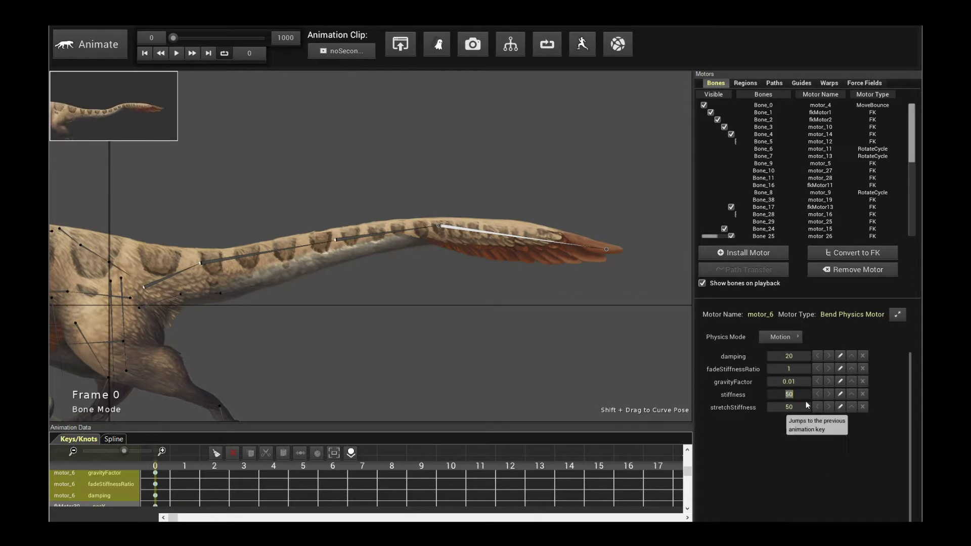
left_click(840, 394)
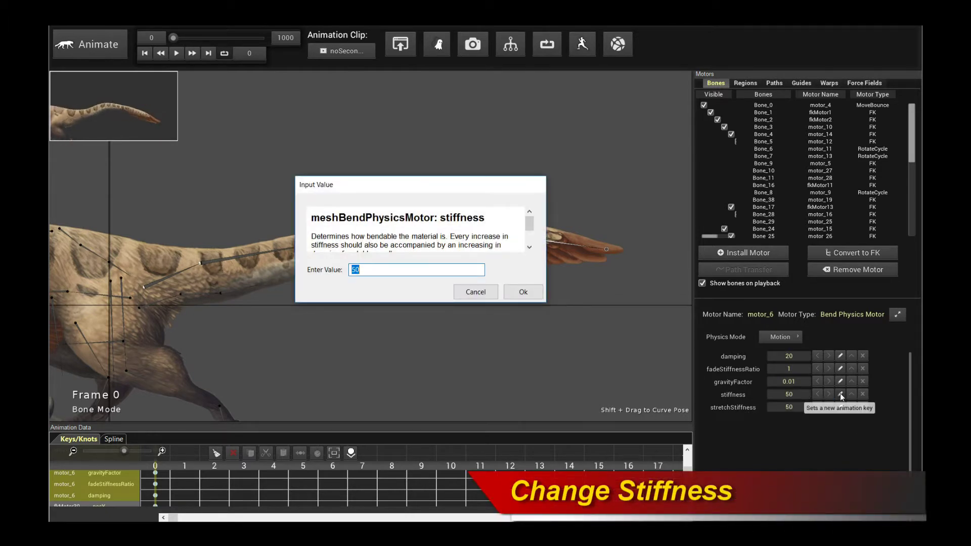
scroll(371, 238, "down", 4)
scroll(371, 238, "up", 4)
type("10")
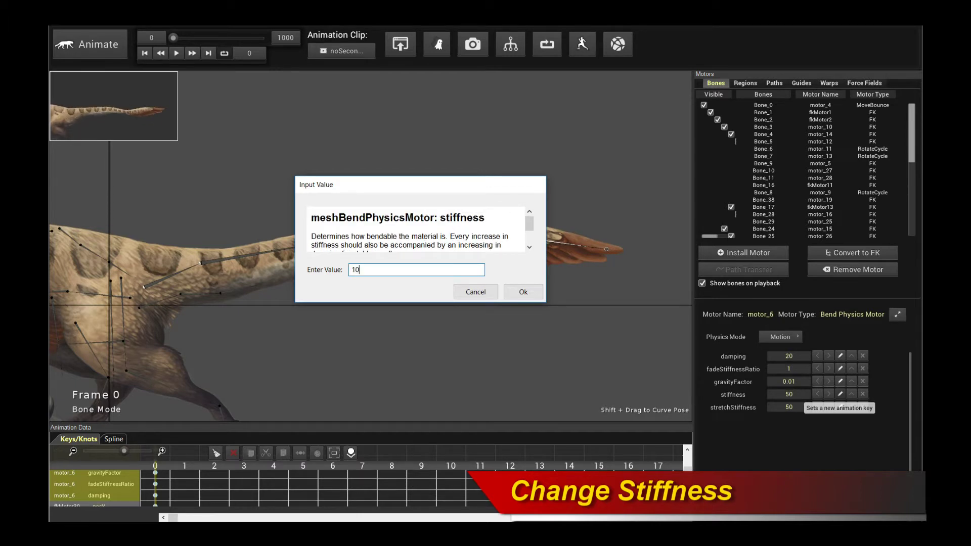
type("0")
key("Return")
left_click(427, 295)
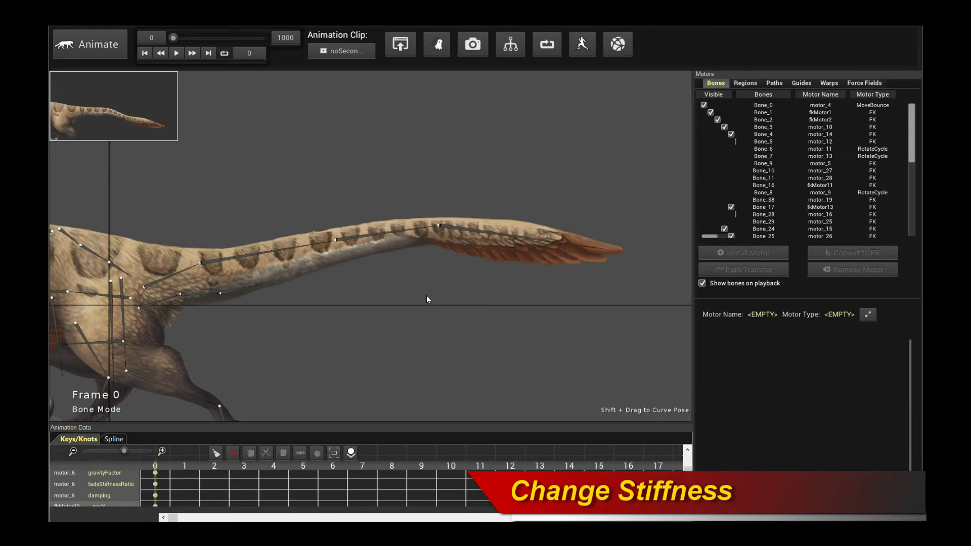
key("space")
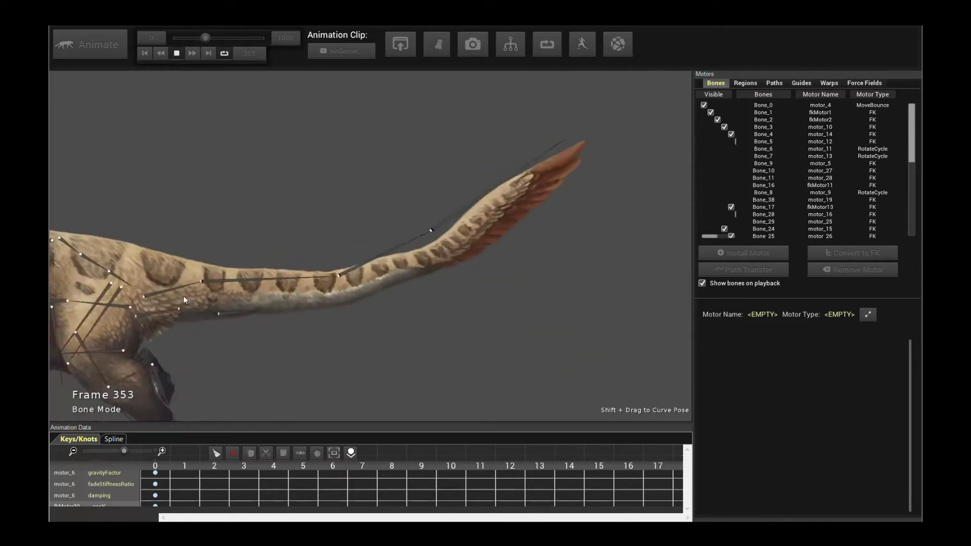
key("space")
Set the tail motor's damping to 30, clear the selection and preview the animation.
left_click(504, 239)
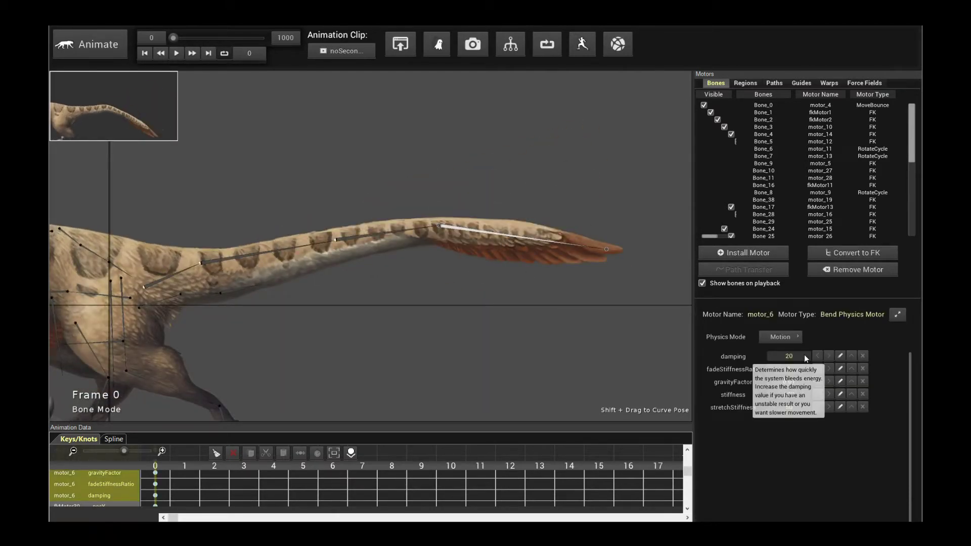
left_click(785, 357)
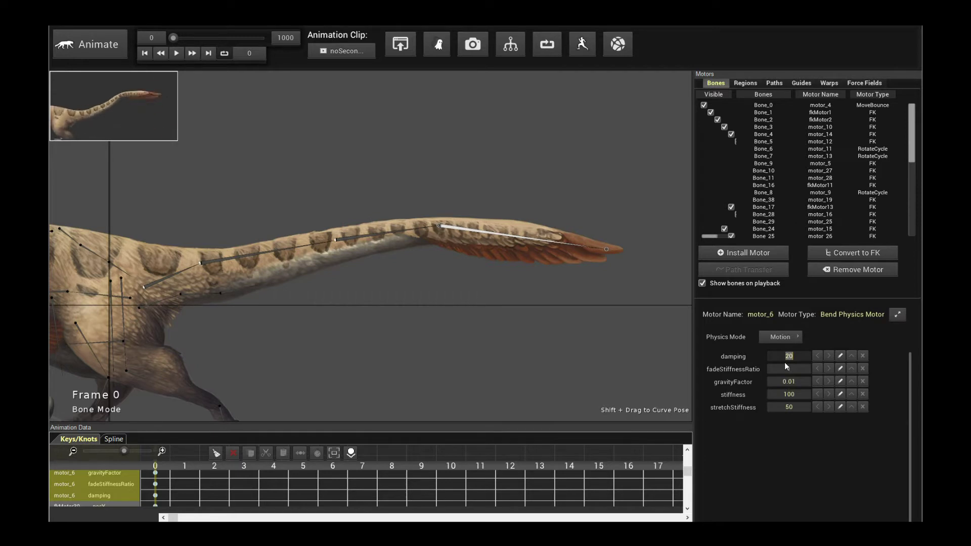
type("30")
key("Return")
left_click(498, 308)
key("space")
key("space")
Set the tail motor's stiffness to 200 and play back the animation to check the tail.
left_click(514, 239)
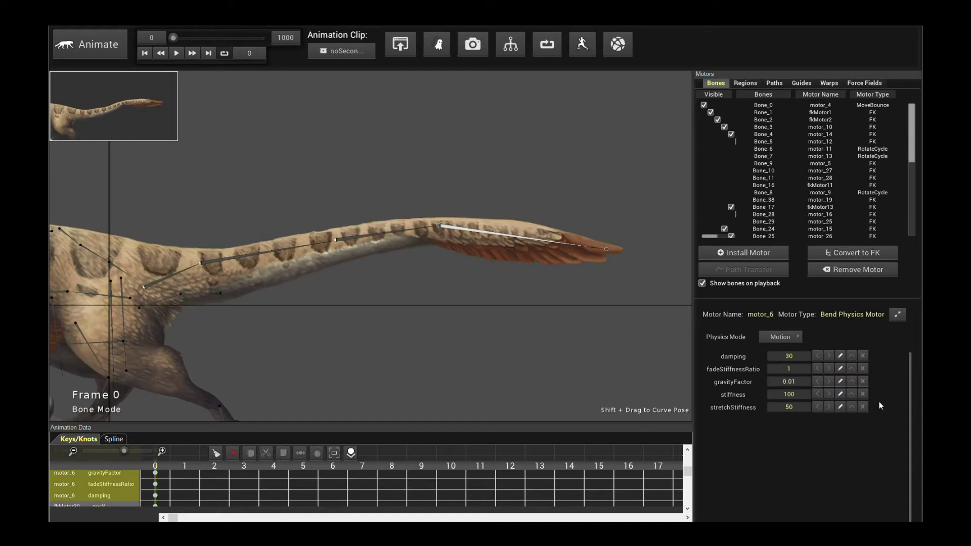
left_click(803, 393)
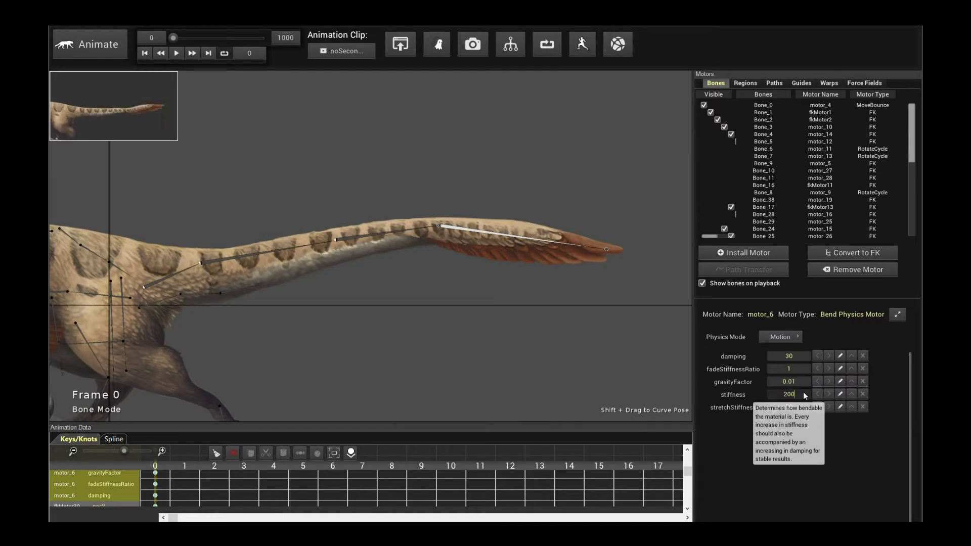
left_click(484, 321)
key("space")
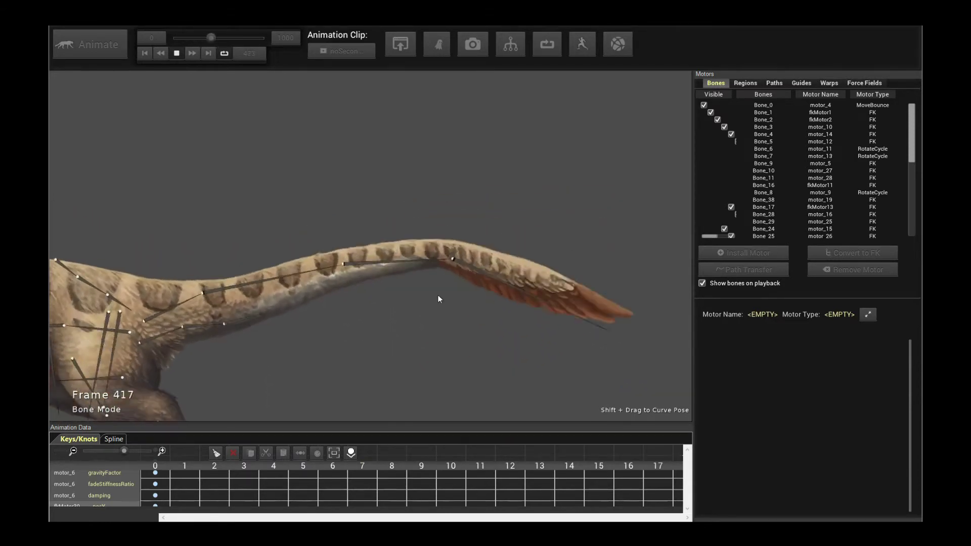
left_click(554, 297)
Set the tail motor's stiffness to 50 and preview the animation.
left_click(529, 262)
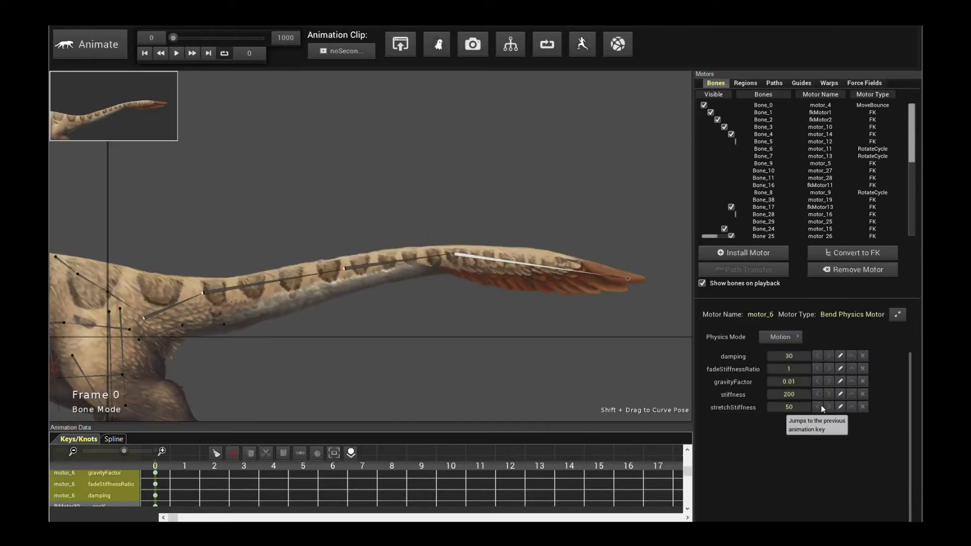
left_click(800, 393)
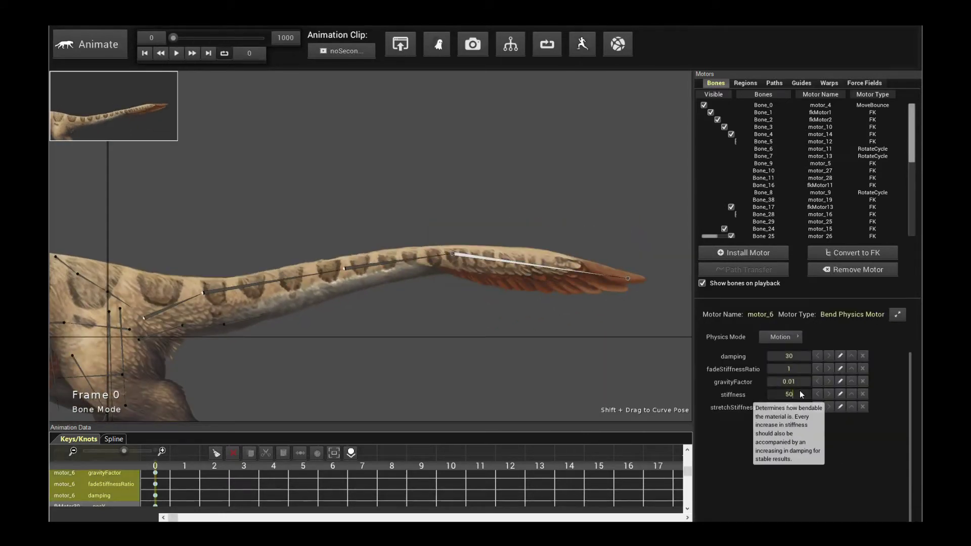
key("space")
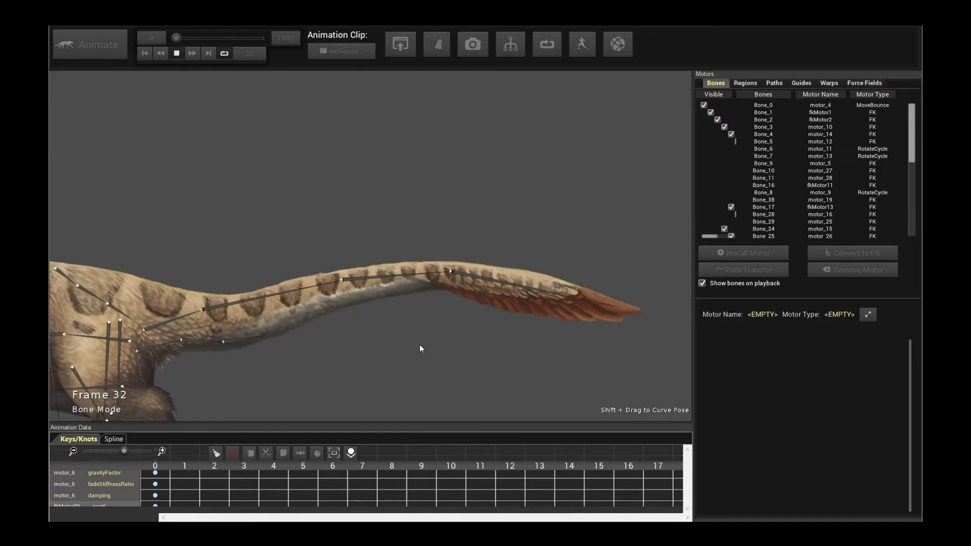
key("space")
Set the tail motor's damping to 15 and play back the animation.
left_click(533, 264)
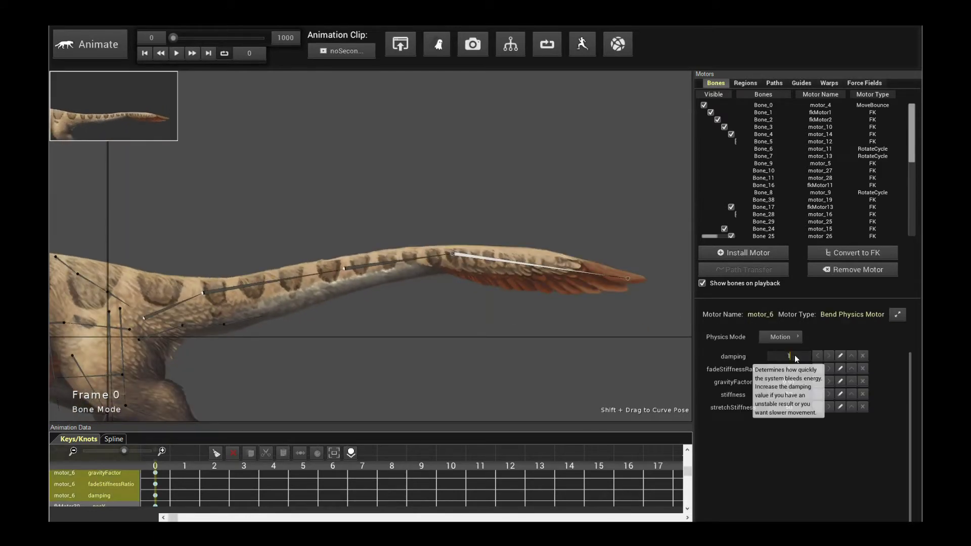
key("space")
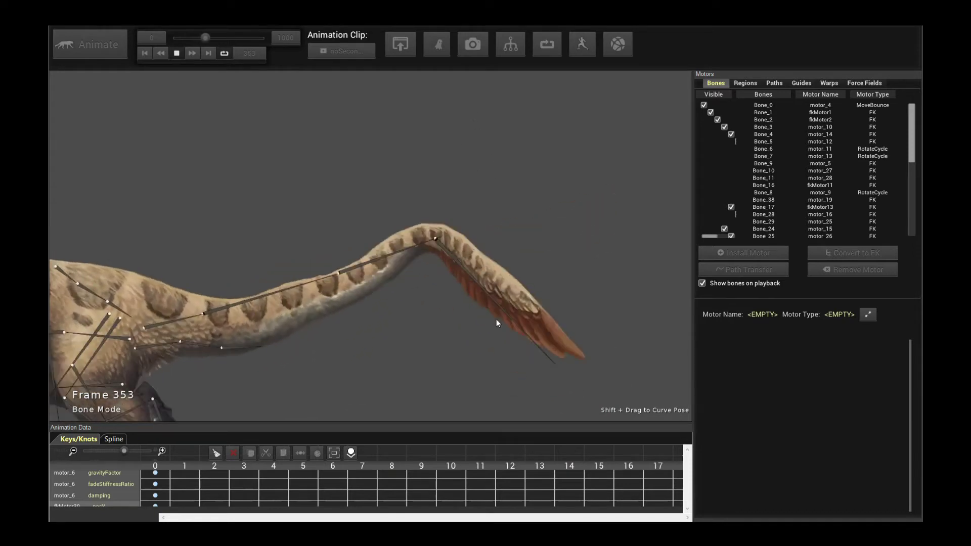
key("space")
Set the stiffness of the tail's Bend Physics Motor to 150 and play back the animation.
left_click(508, 271)
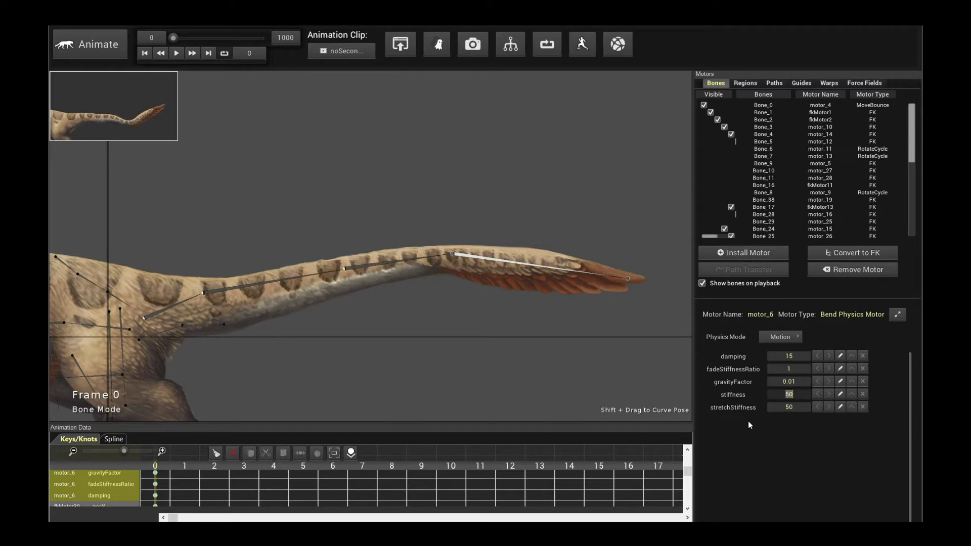
type("150")
key("Return")
key("space")
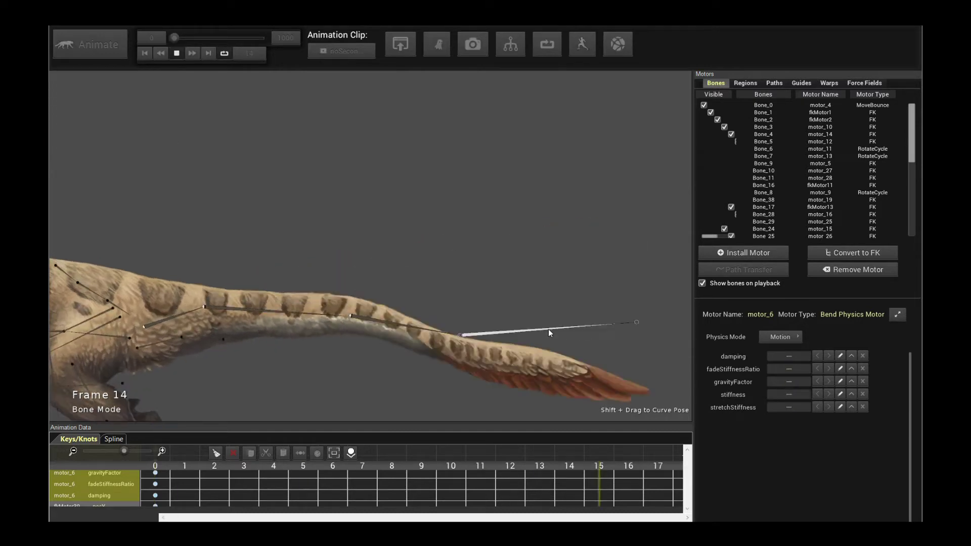
Set the tail motor's damping to 20, clear the selection and preview the tail motion.
key("space")
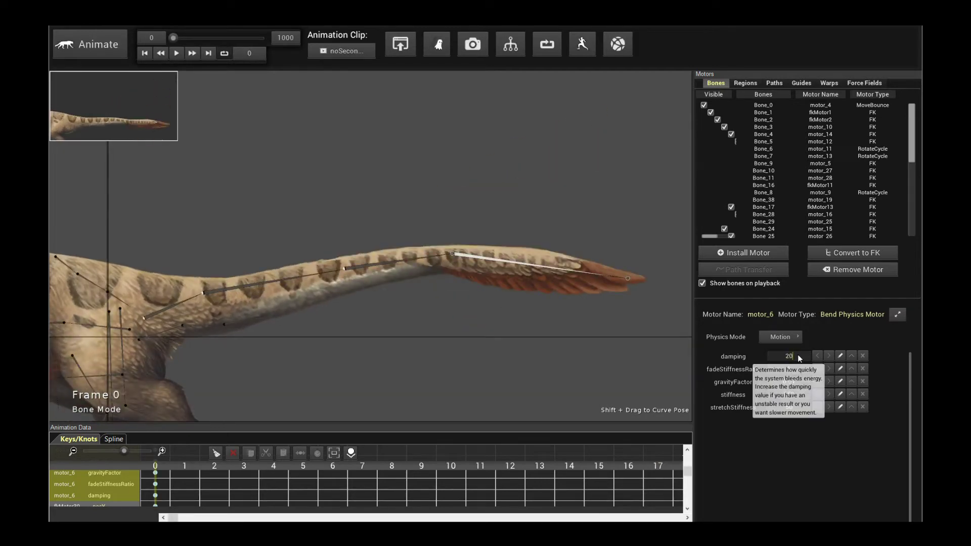
left_click(451, 344)
key("space")
key("space")
Raise the tail motor's damping to 25 and preview the animation.
left_click(511, 260)
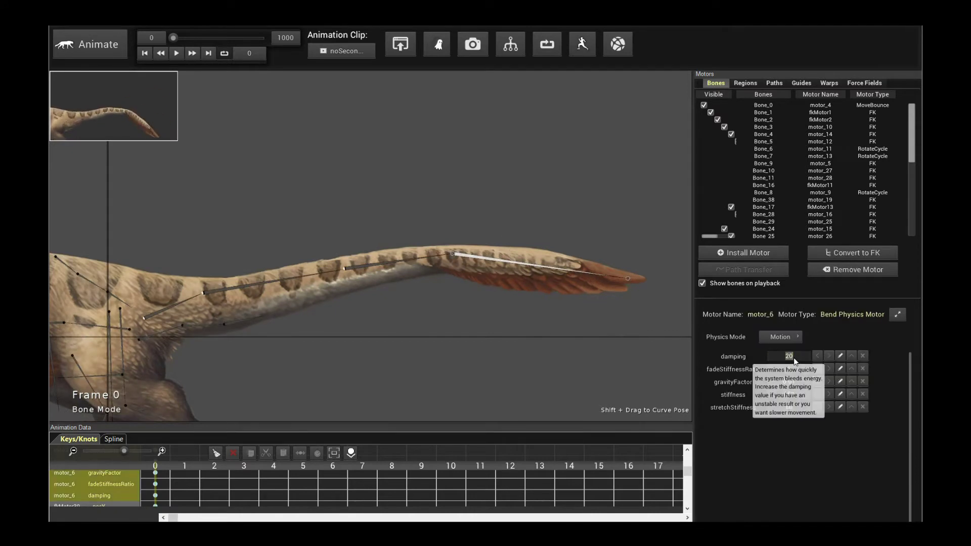
left_click(536, 336)
key("space")
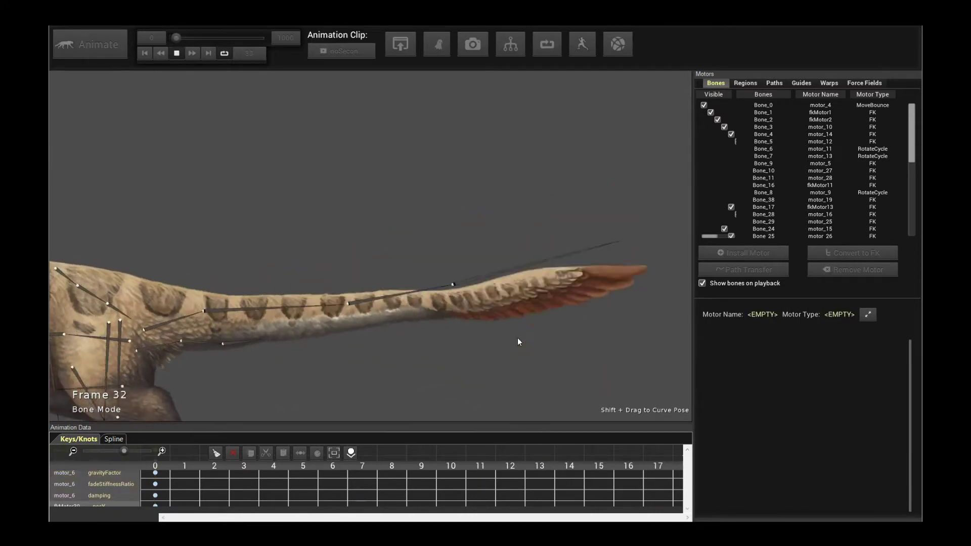
key("space")
Increase the tail motor's damping above 25 and play back the animation with more of the raptor in view.
left_click(536, 267)
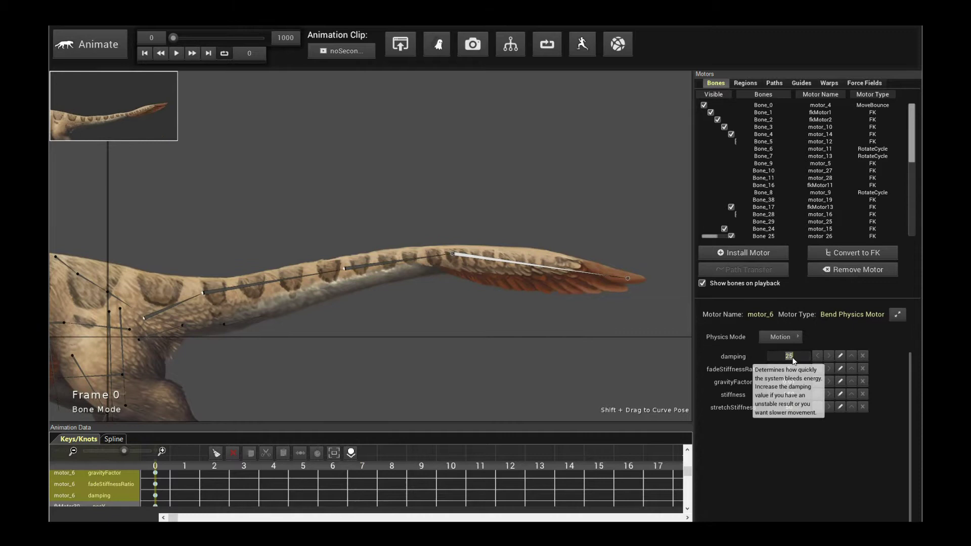
left_click(581, 330)
key("space")
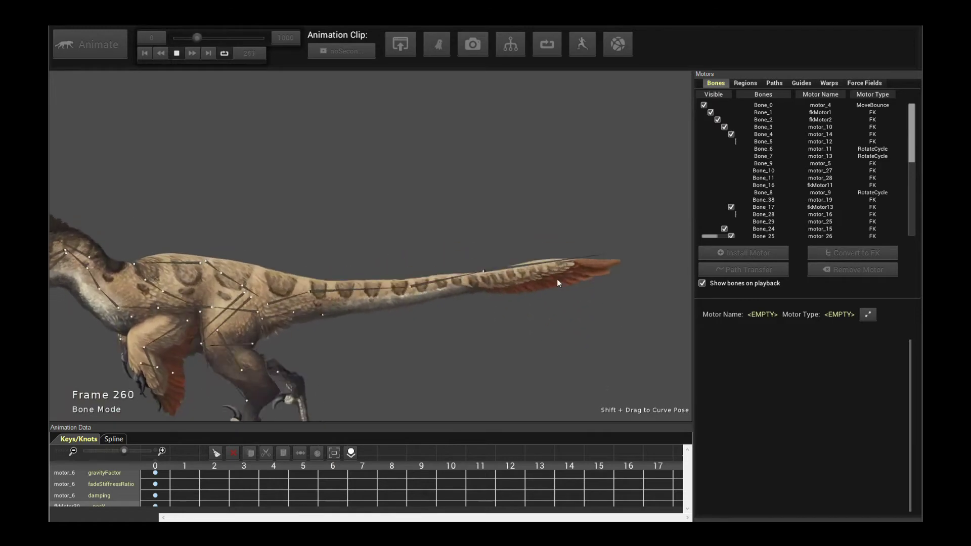
key("space")
Set the damping of the tail's Bend Physics Motor to 42 and play back the whole raptor's run.
left_click(536, 262)
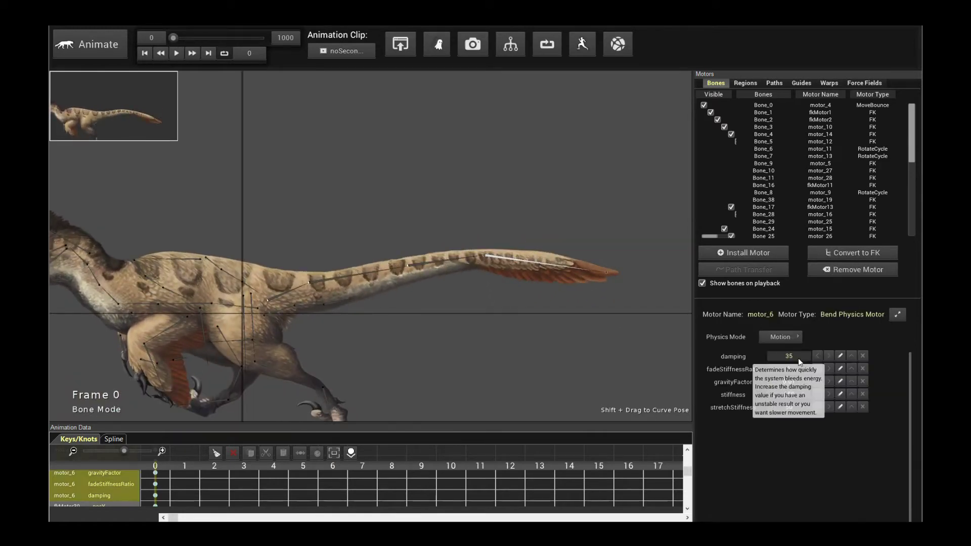
scroll(799, 359, "up", 7)
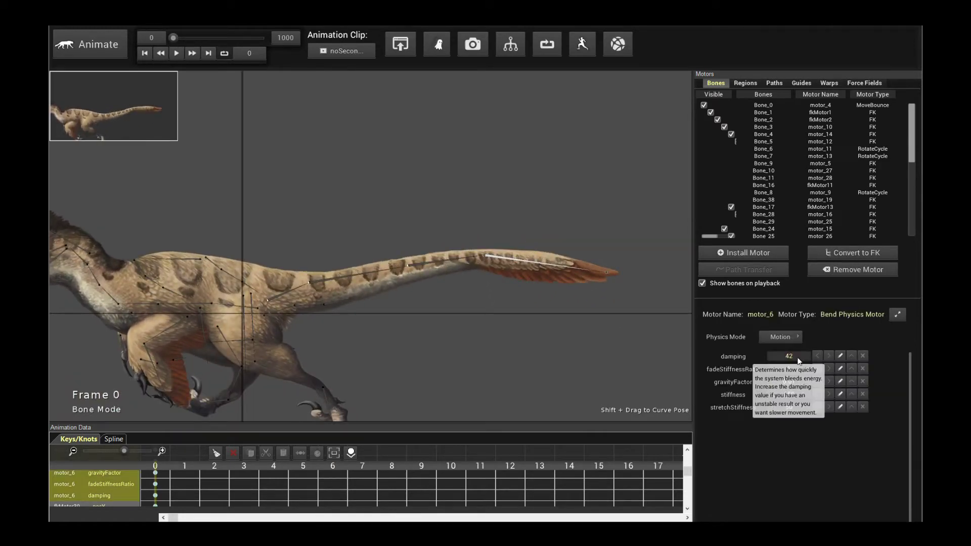
left_click(511, 321)
key("space")
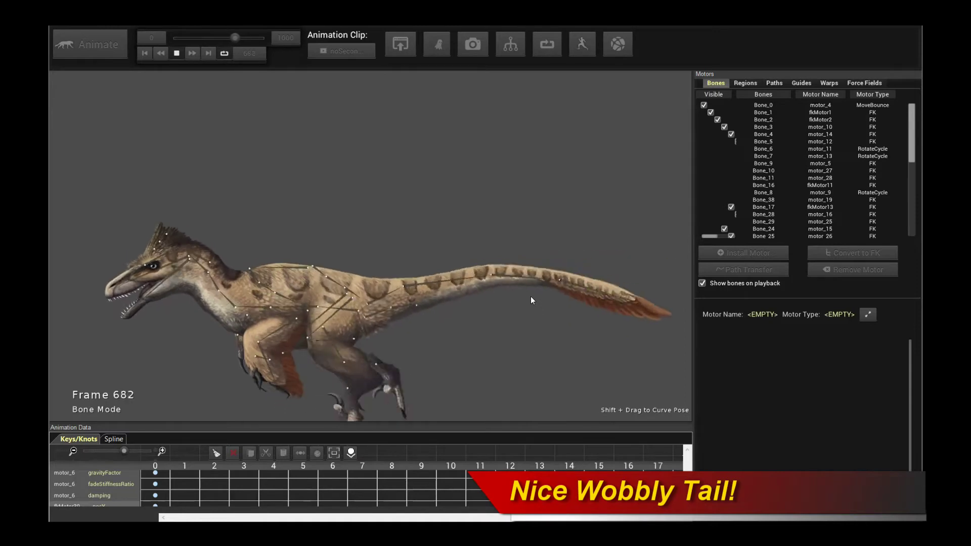
key("space")
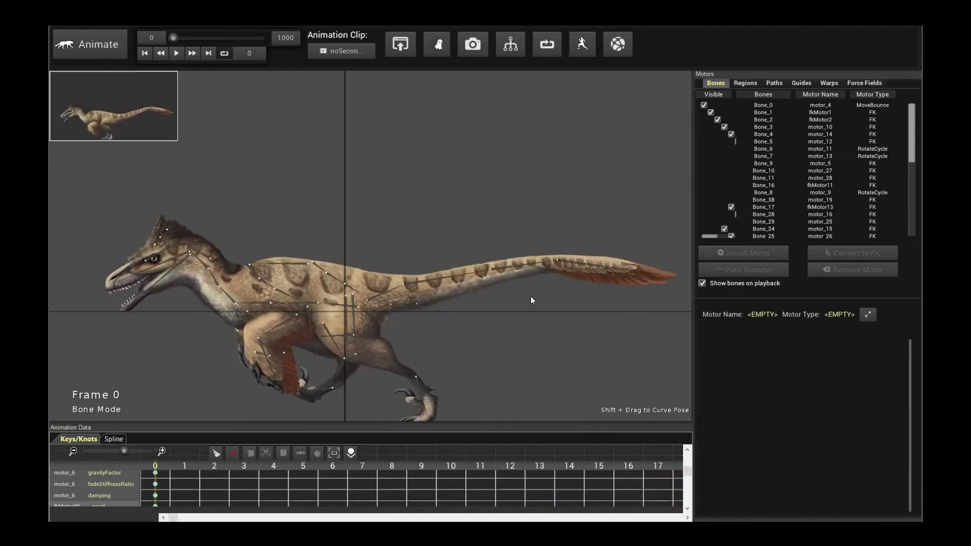
Select the tail bones to review the Bend Physics Motor's parameters, clear the selection and play back the animation.
scroll(584, 326, "up", 5)
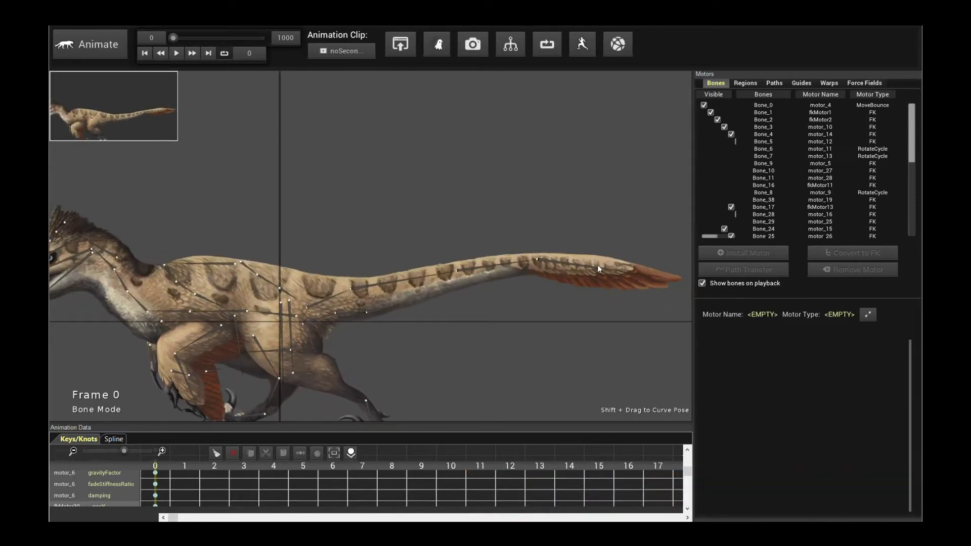
left_click(599, 269)
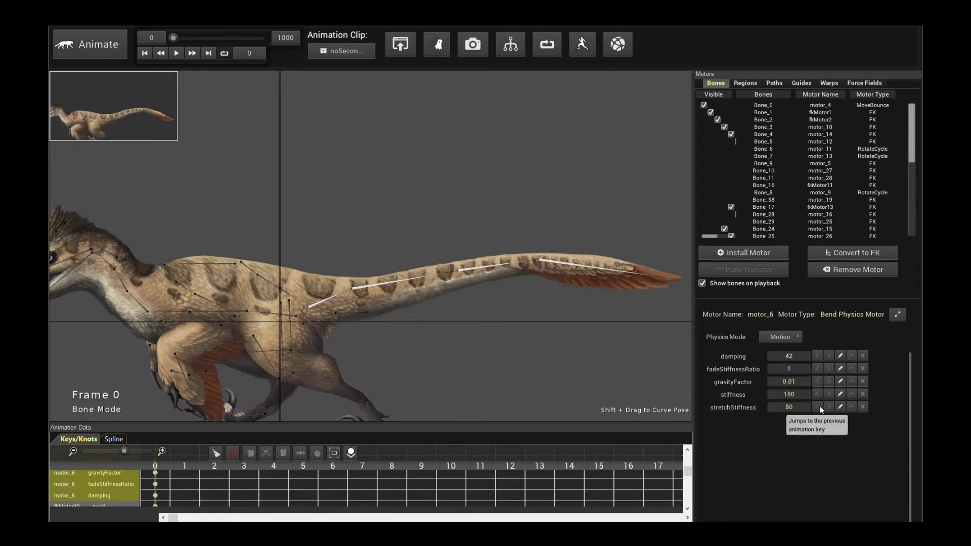
left_click(544, 345)
key("space")
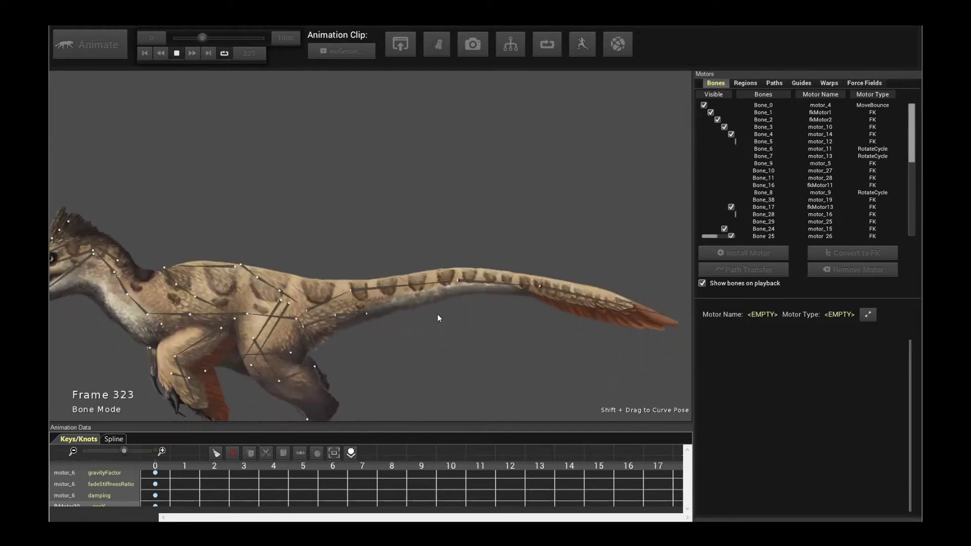
Stop the playback and select the flesh bones along the raptor's hip to inspect their FK motors, then clear the selection.
key("space")
scroll(508, 335, "up", 5)
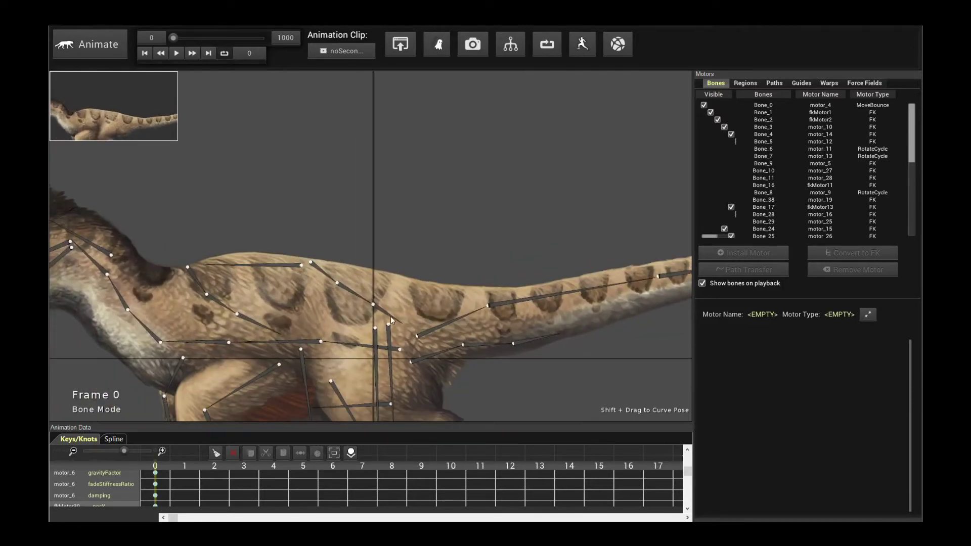
left_click(391, 317)
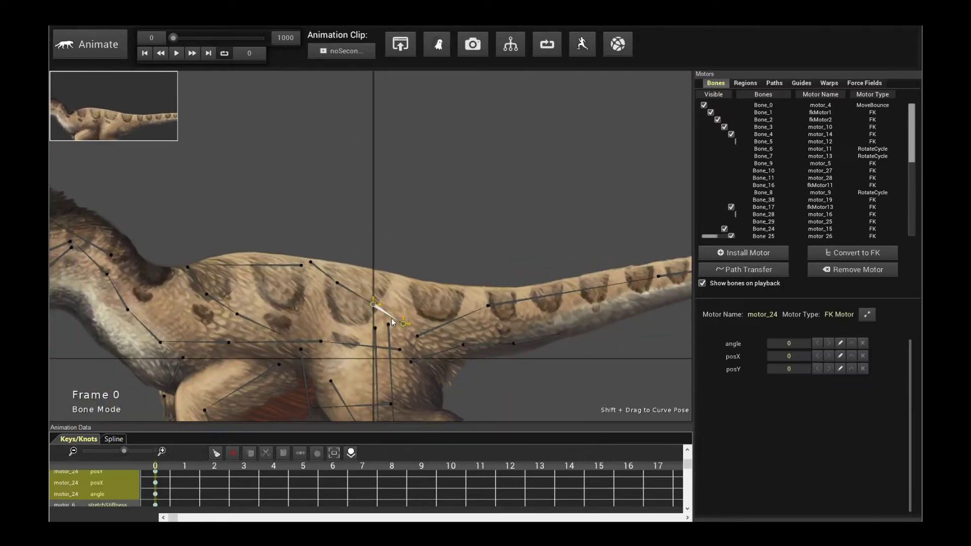
left_click(451, 215)
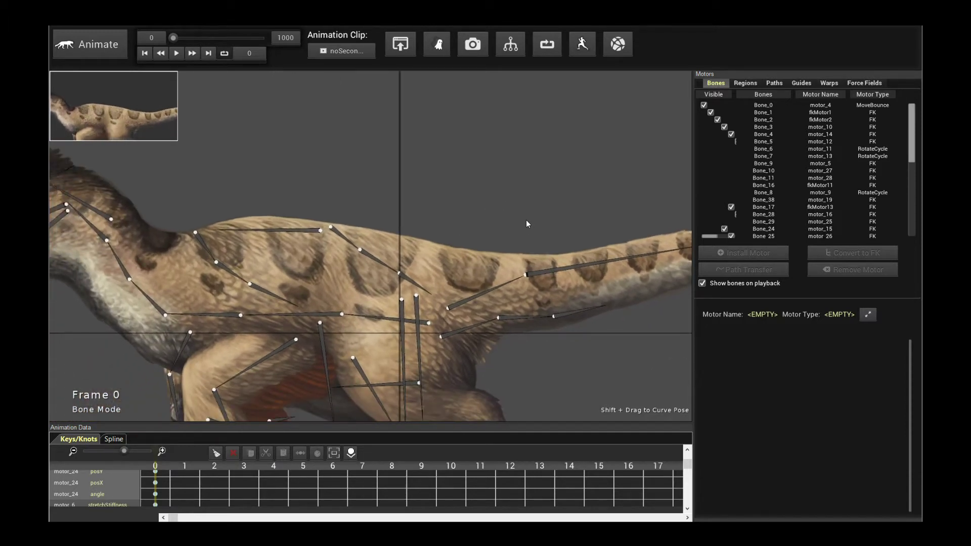
left_click(425, 287)
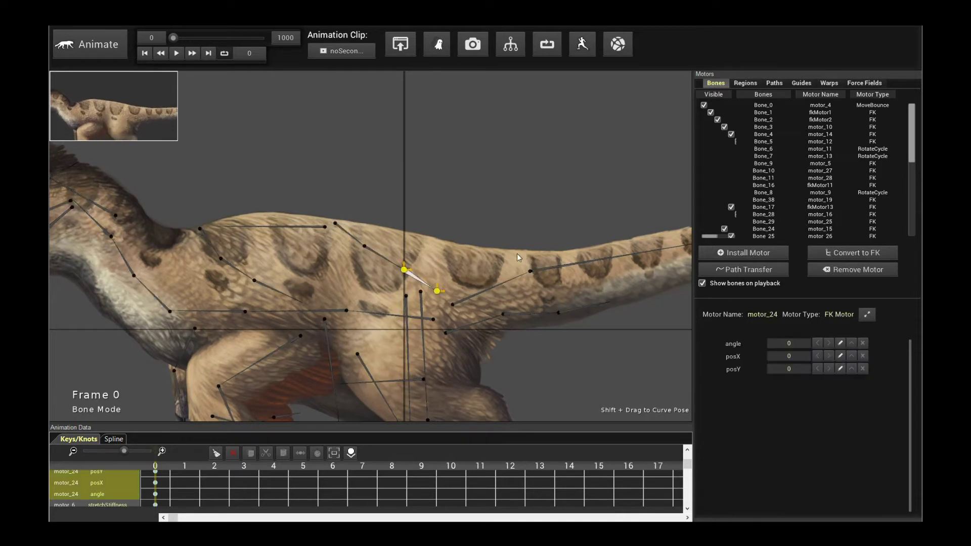
left_click(352, 237)
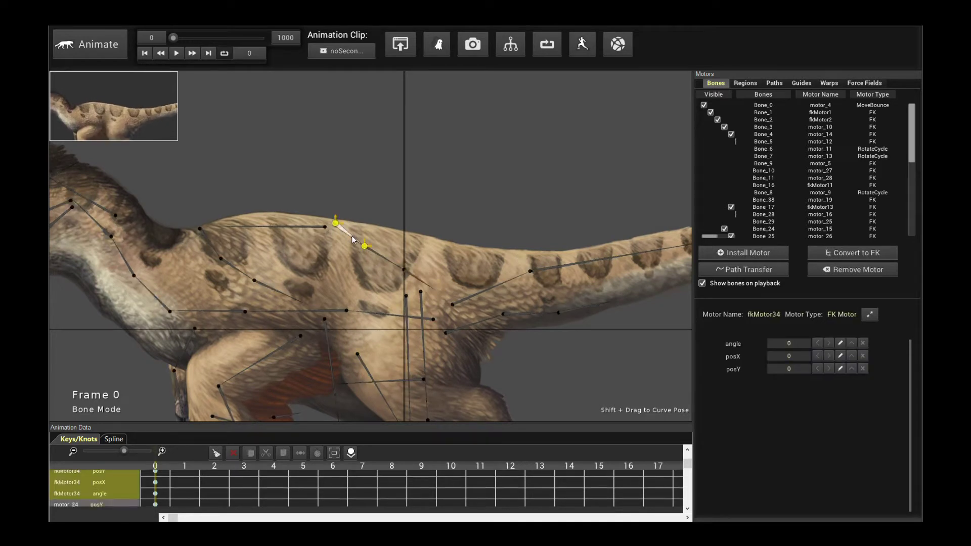
left_click(419, 280)
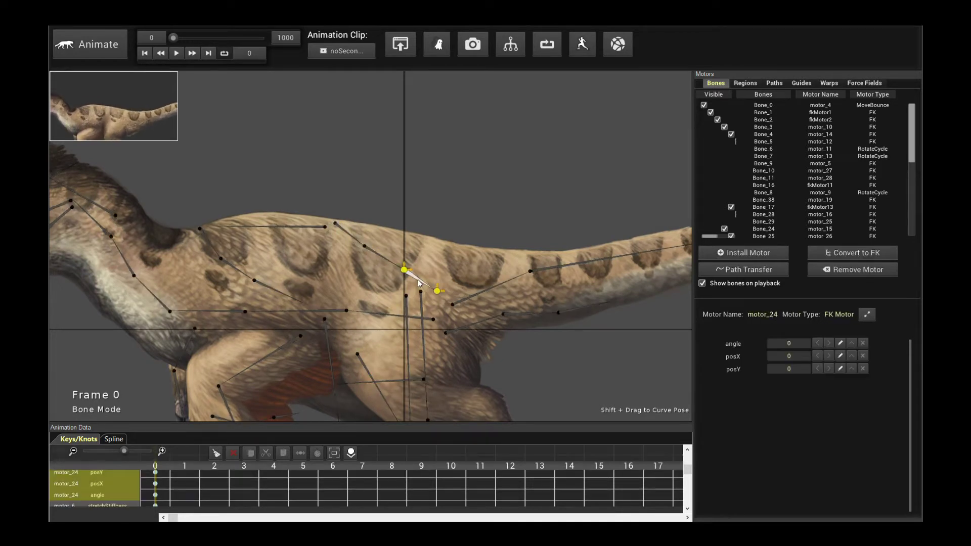
left_click_drag(384, 261, 430, 277)
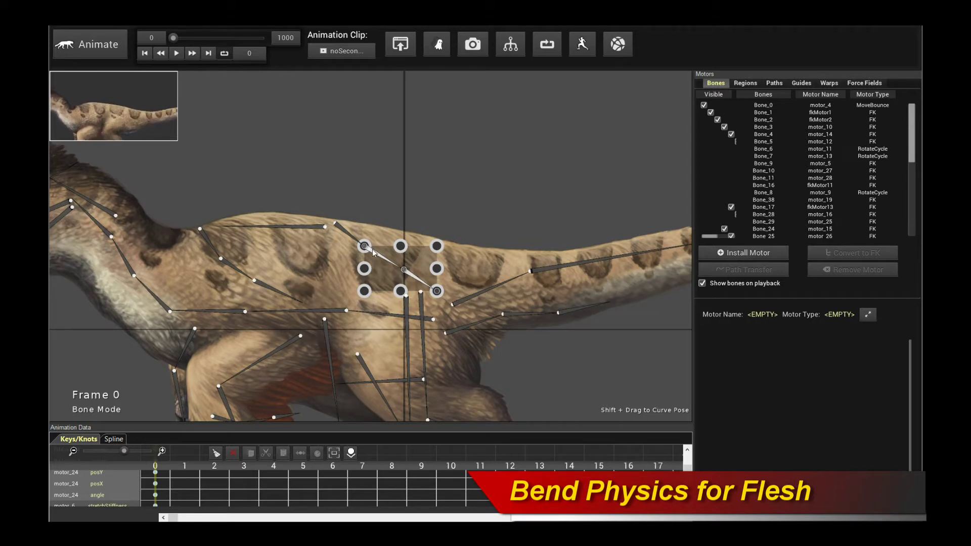
left_click(493, 215)
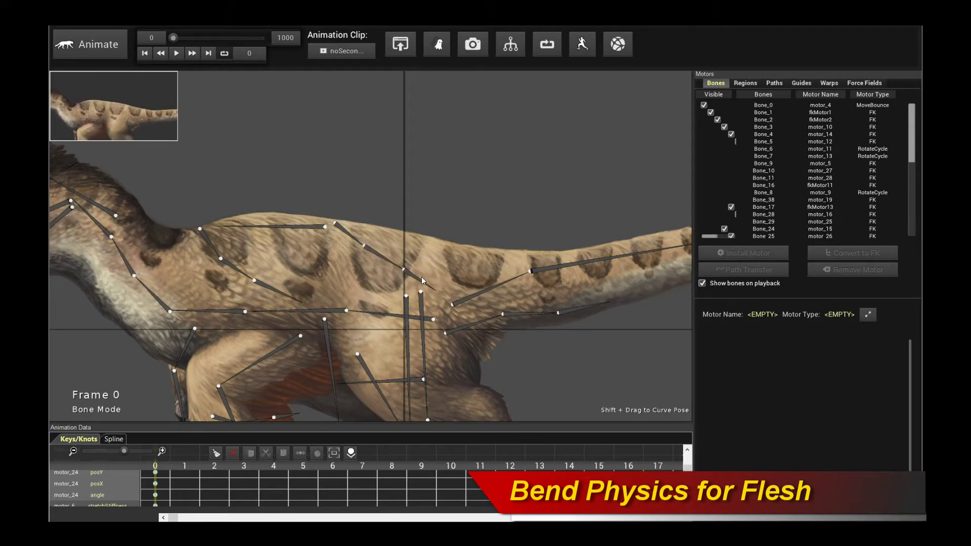
Install a Bend Physics Motor on the two lower flesh bones of the hip chain and play back the animation.
scroll(518, 196, "up", 5)
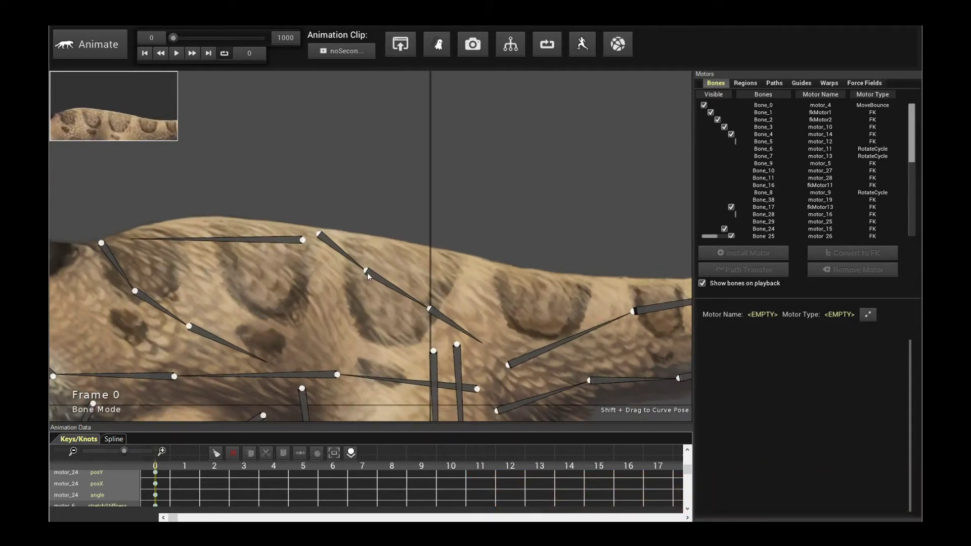
left_click(451, 322)
left_click(739, 254)
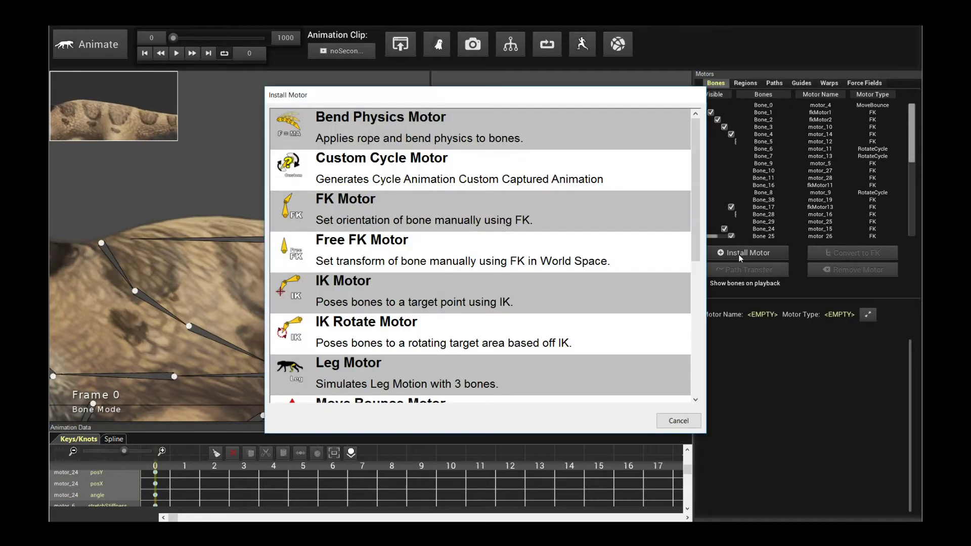
left_click(393, 126)
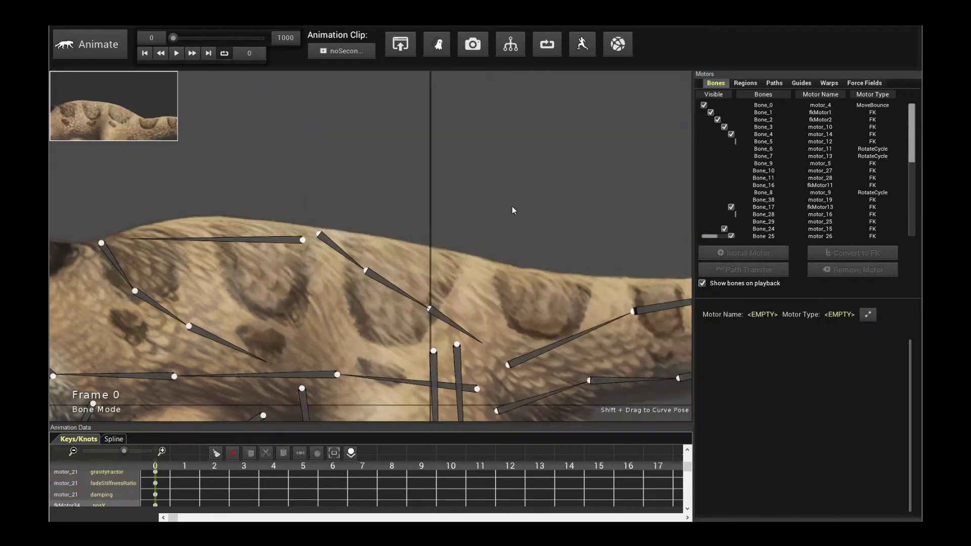
key("space")
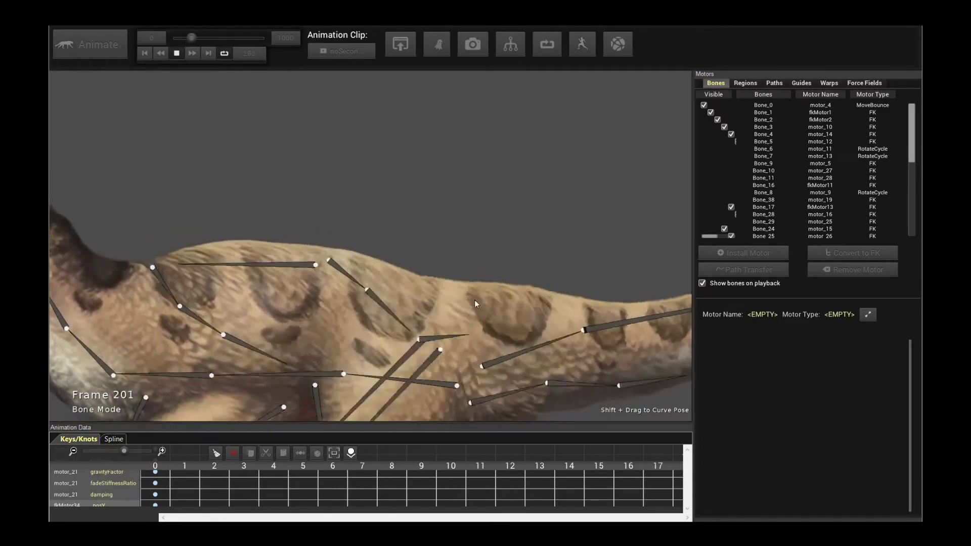
Set the stiffness of the hip's Bend Physics Motor to 200 and preview the animation.
key("space")
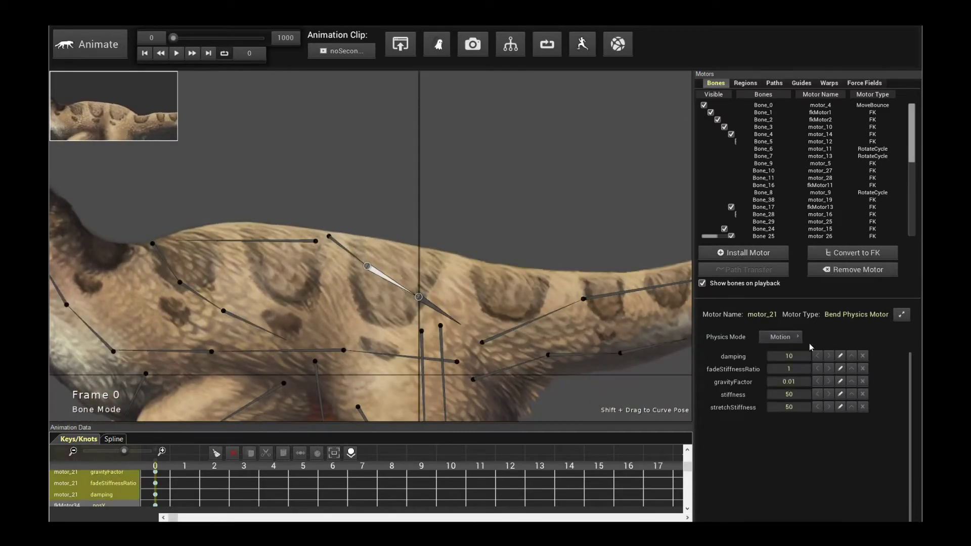
mouse_move(799, 399)
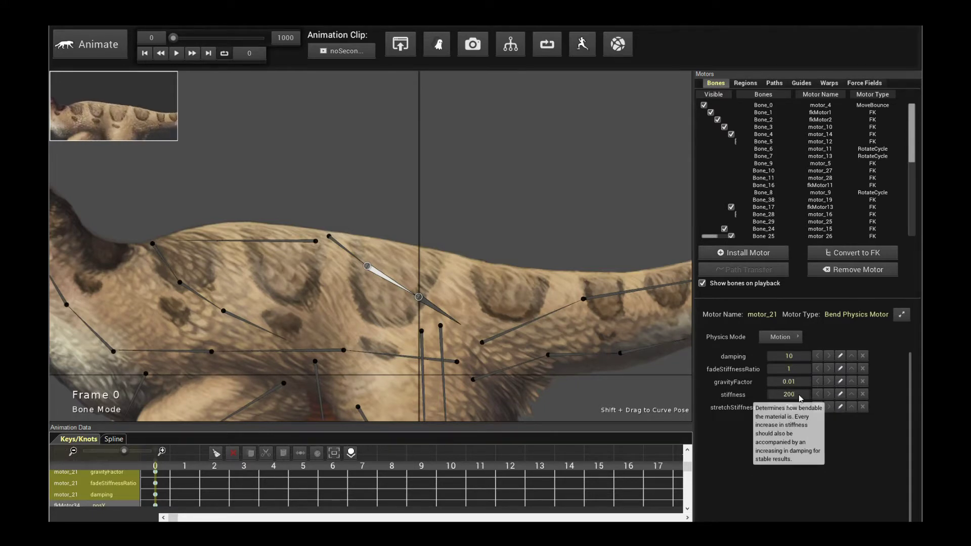
key("space")
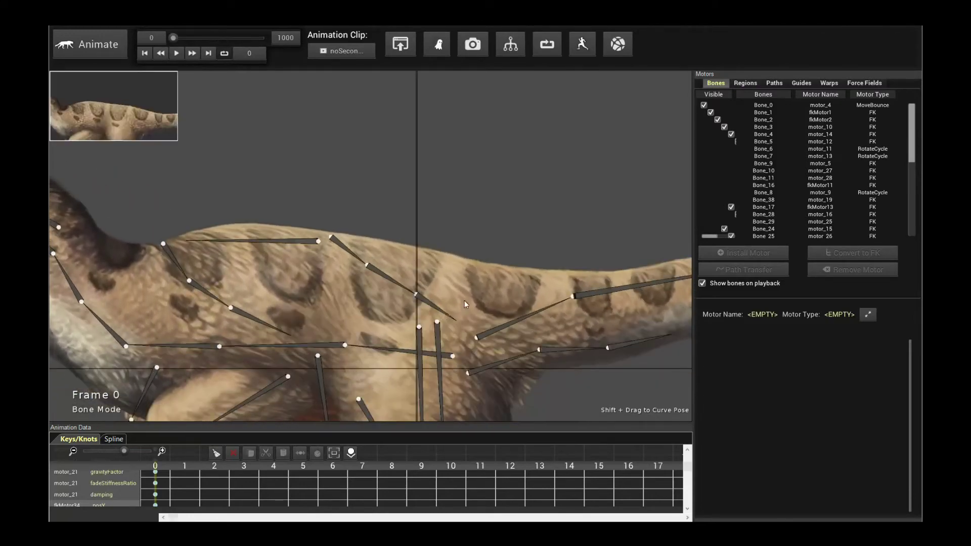
Set the hip motor's stiffness to 150 and play back the run with more of the raptor in view.
left_click(445, 313)
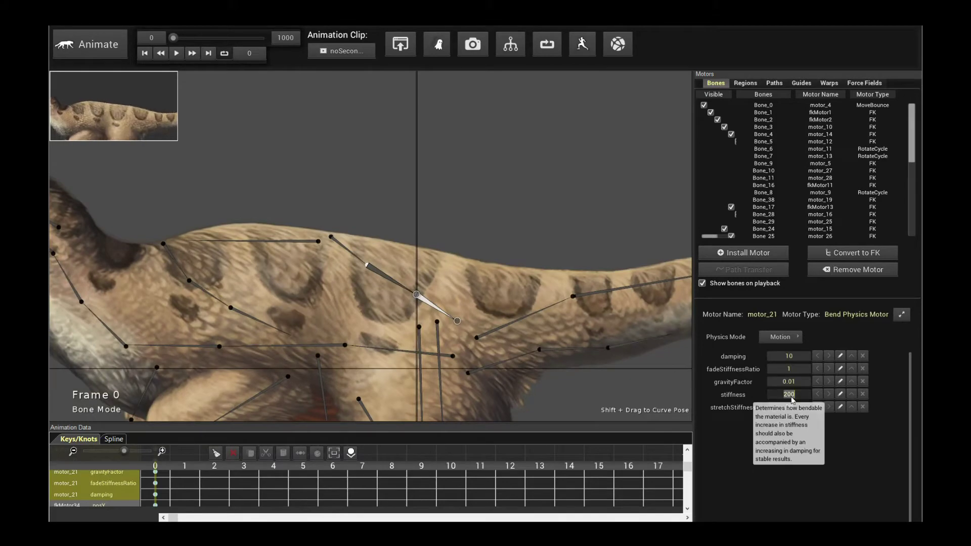
key("space")
left_click(421, 298)
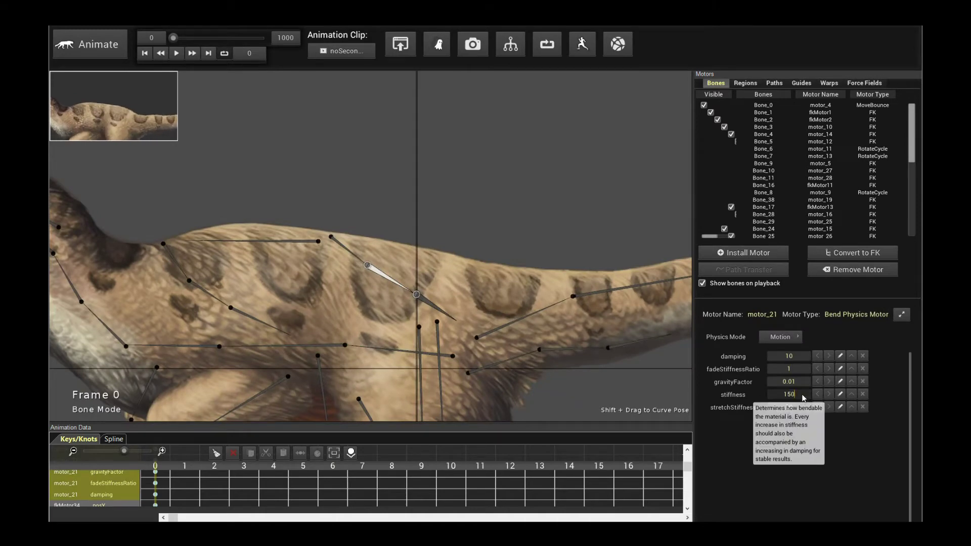
key("space")
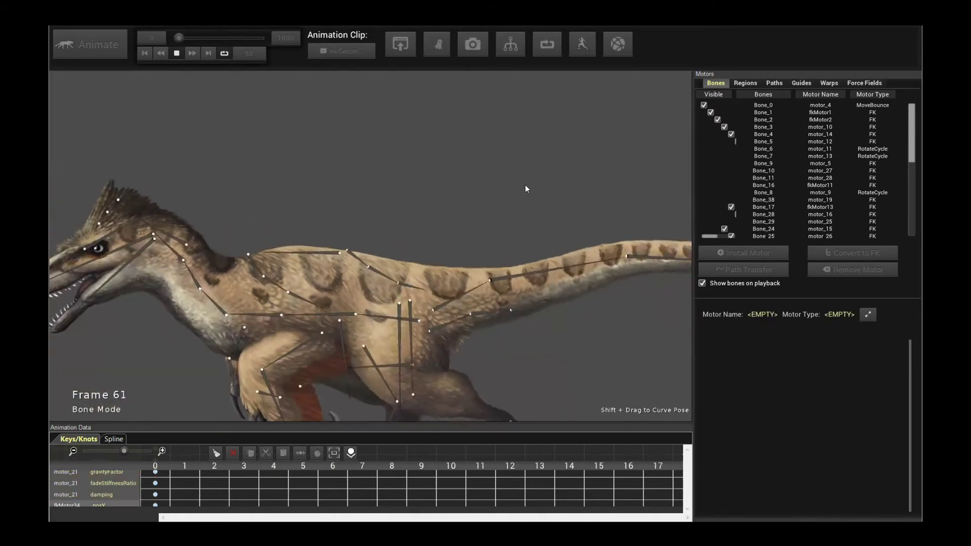
Set the hip motor's stiffness to 200 and its damping to 15, playing back the animation after each change.
key("space")
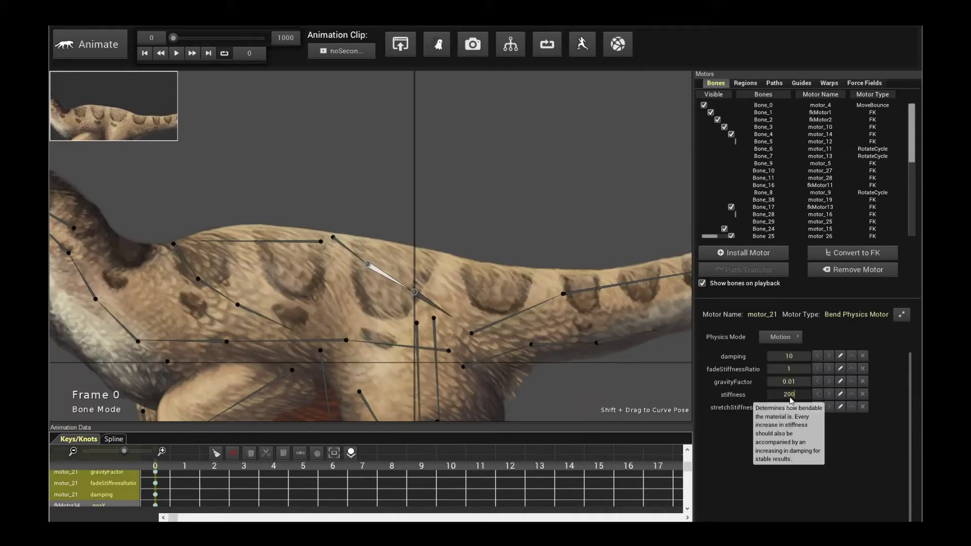
key("space")
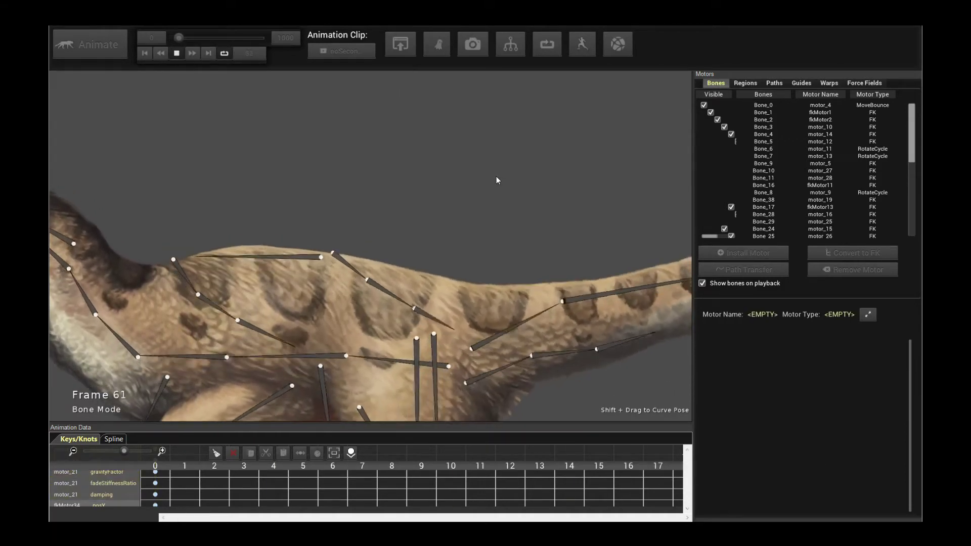
key("space")
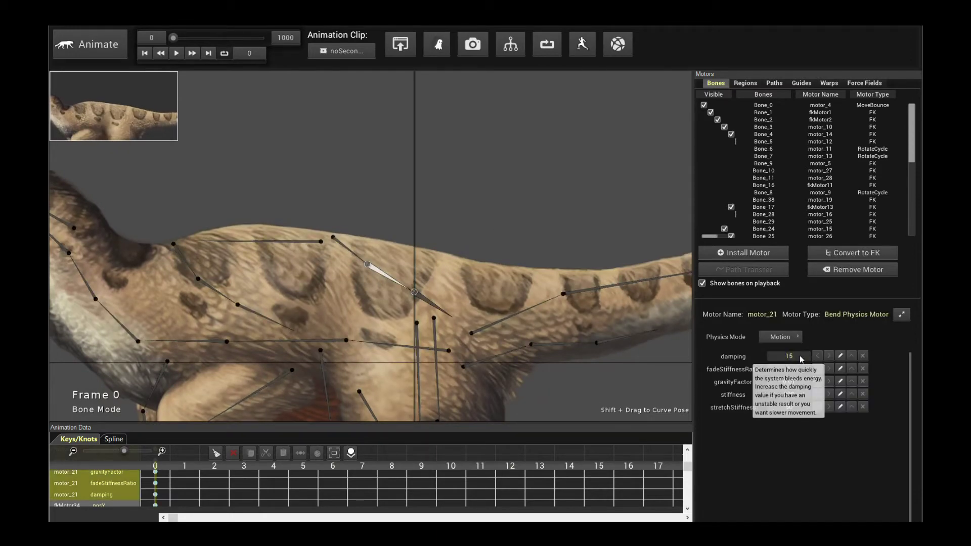
key("space")
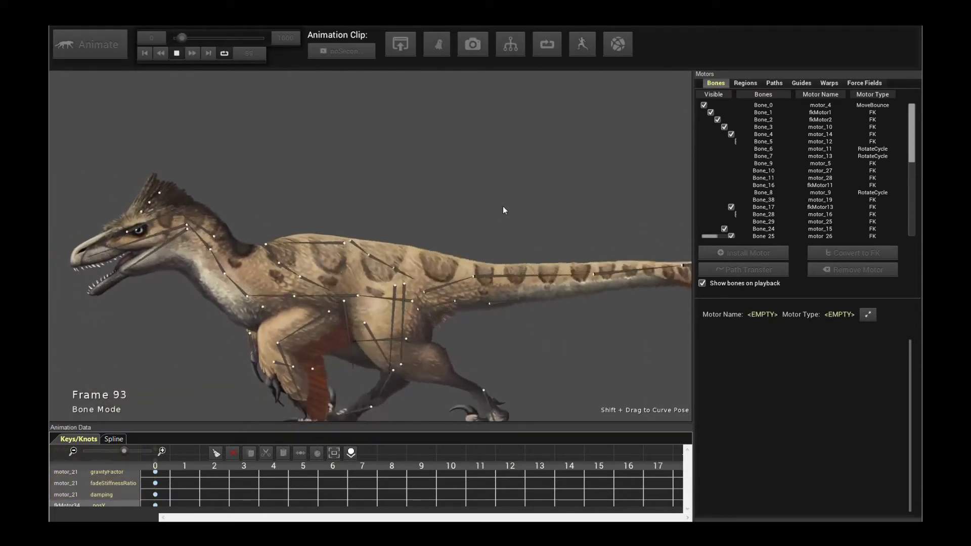
scroll(503, 210, "up", 4)
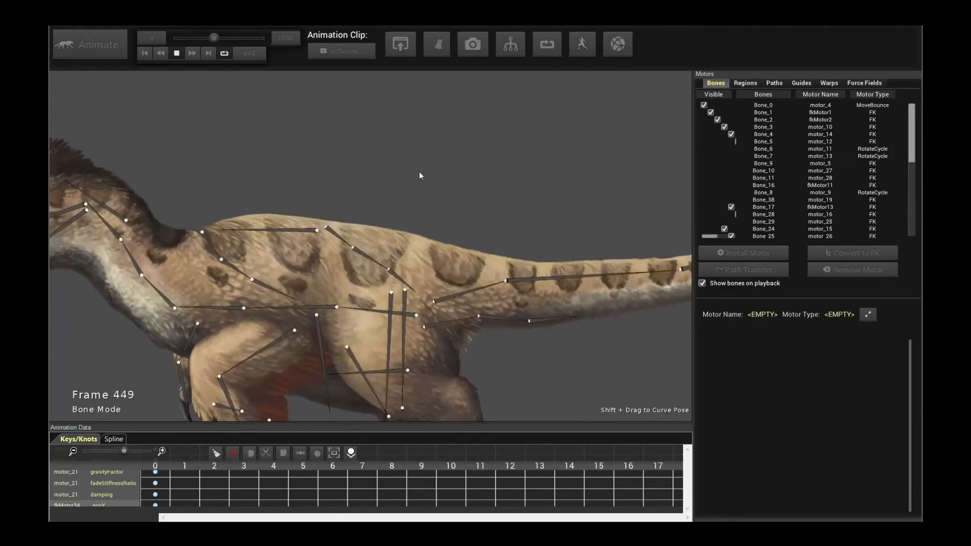
key("space")
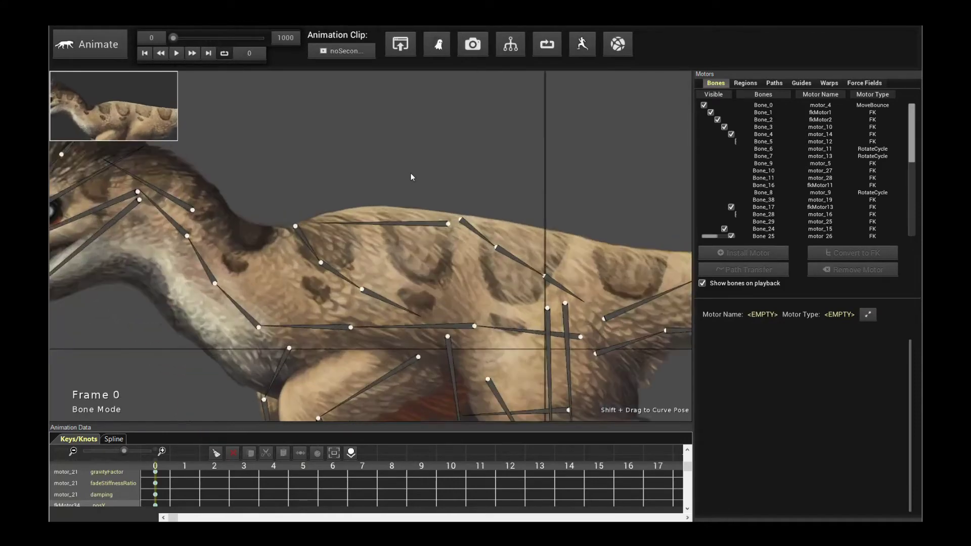
Install a Bend Physics Motor on shoulder bones Bone_28 and Bone_29, set its stiffness to 150 and play back the run.
left_click(386, 302)
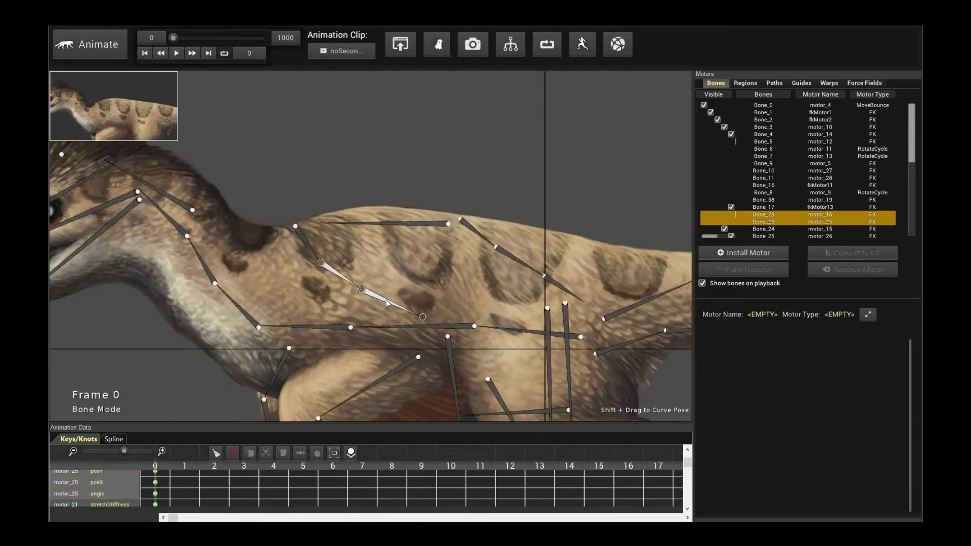
left_click(744, 252)
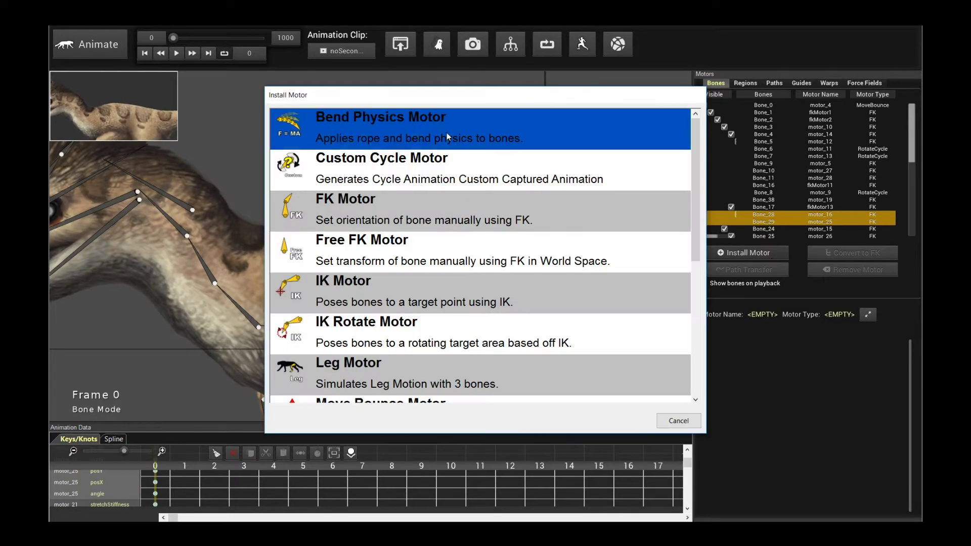
left_click(447, 133)
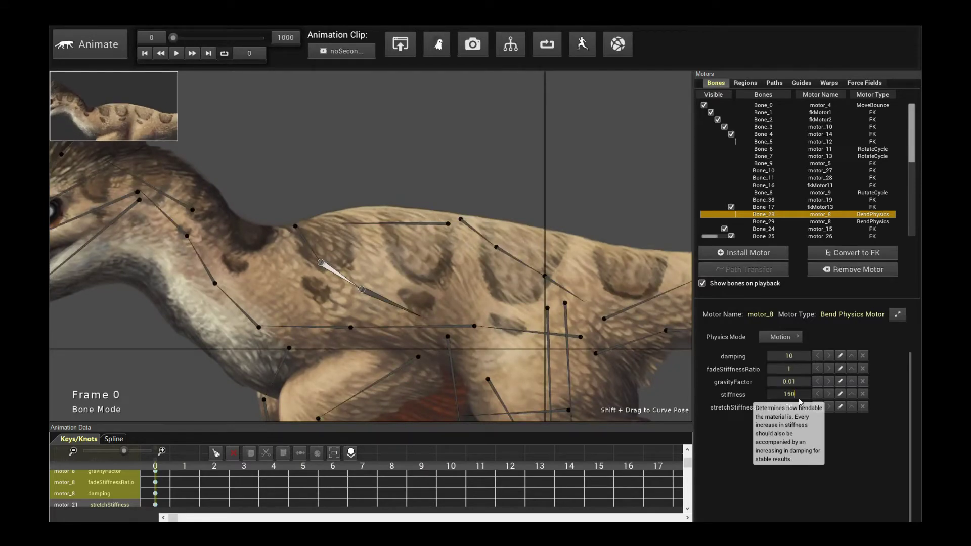
key("space")
scroll(580, 191, "down", 5)
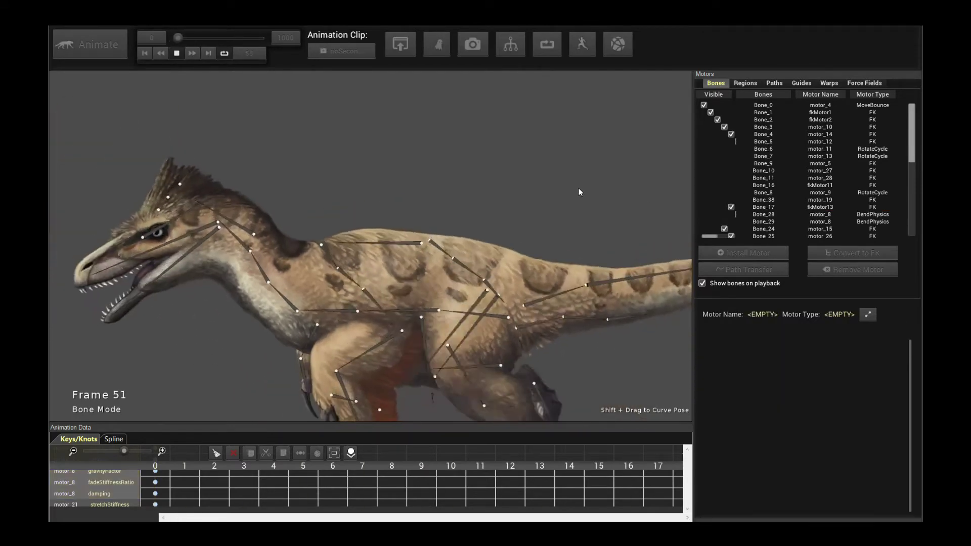
scroll(484, 223, "up", 6)
scroll(464, 283, "down", 5)
scroll(470, 284, "down", 4)
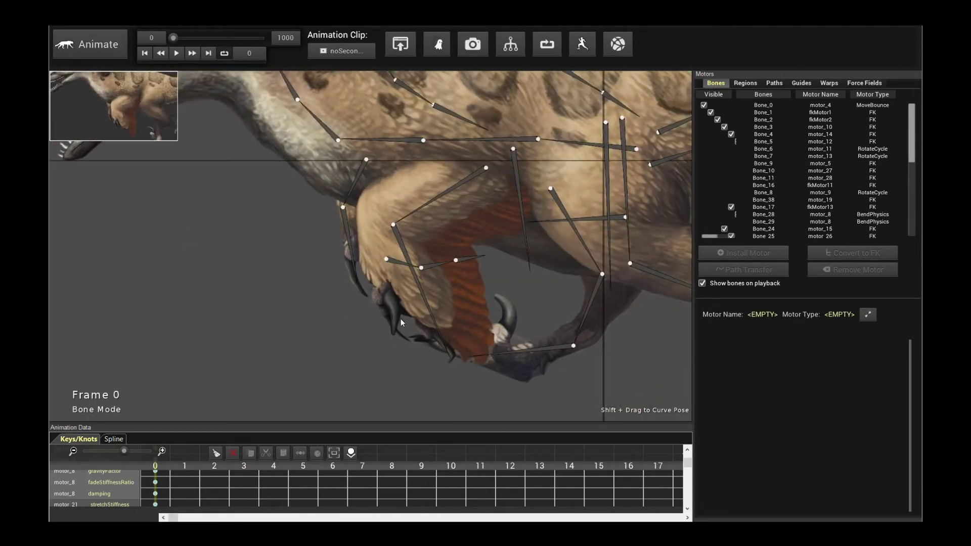
Install a Bend Physics Motor on arm bones Bone_24 and Bone_25 and preview the animation.
left_click(429, 312)
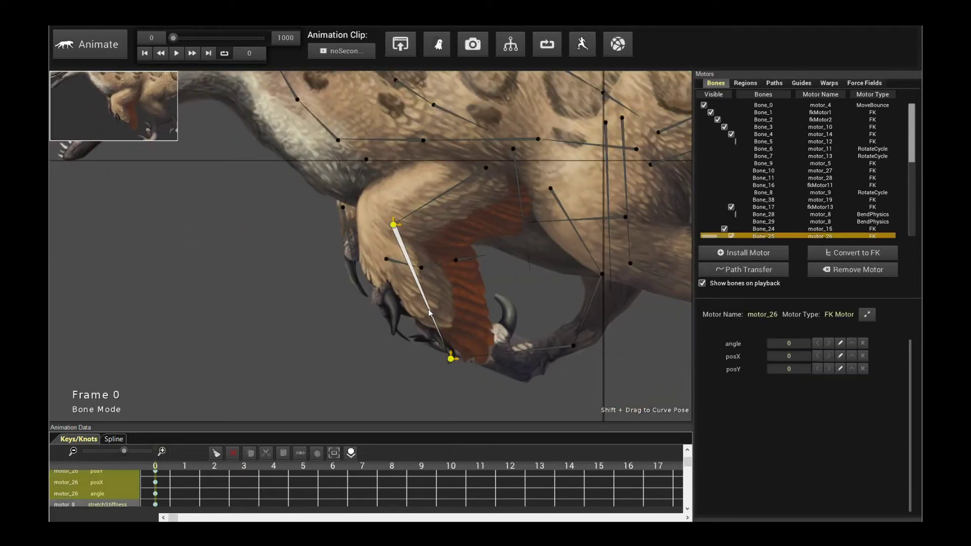
left_click(524, 306)
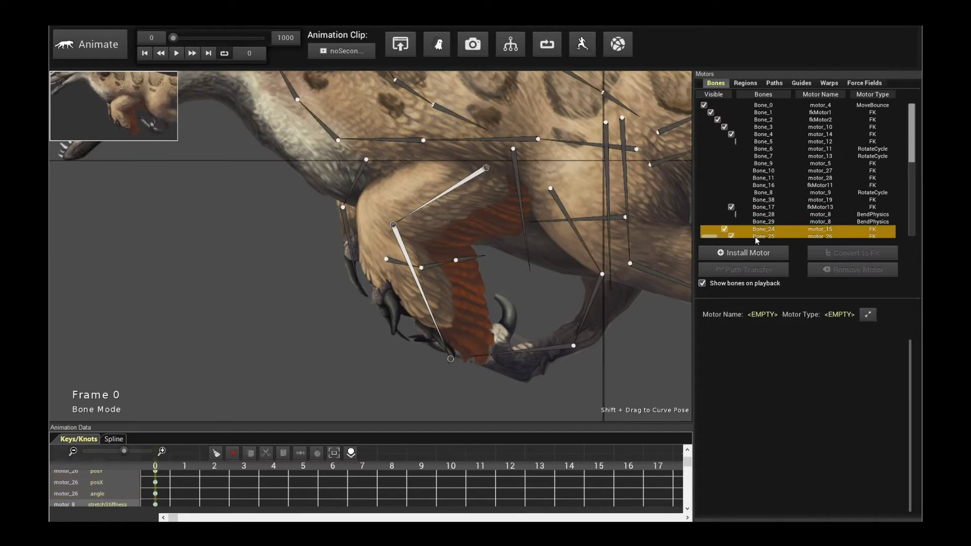
left_click(746, 252)
left_click(390, 119)
left_click(676, 419)
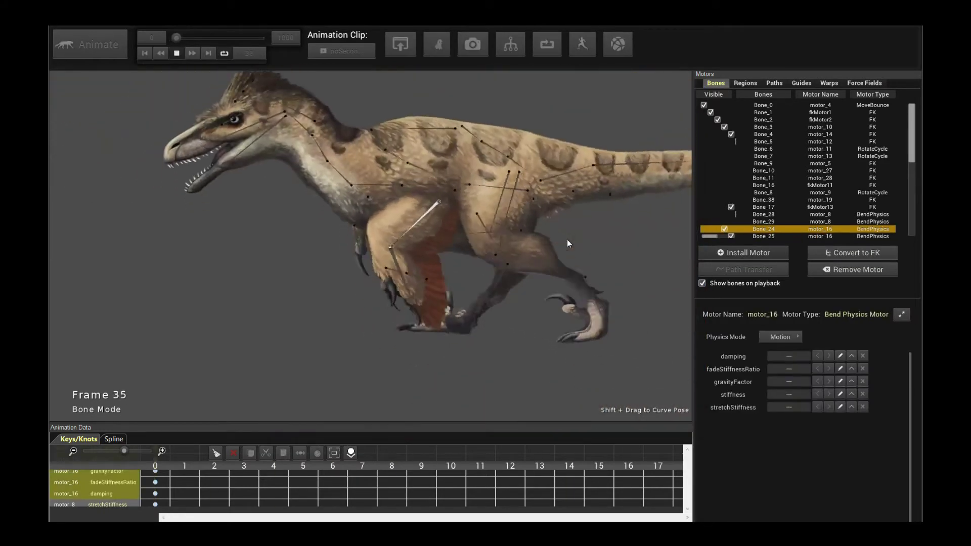
Set the stiffness of the arm's Bend Physics Motor to 150, clear the selection and play back the raptor's run.
scroll(502, 253, "up", 5)
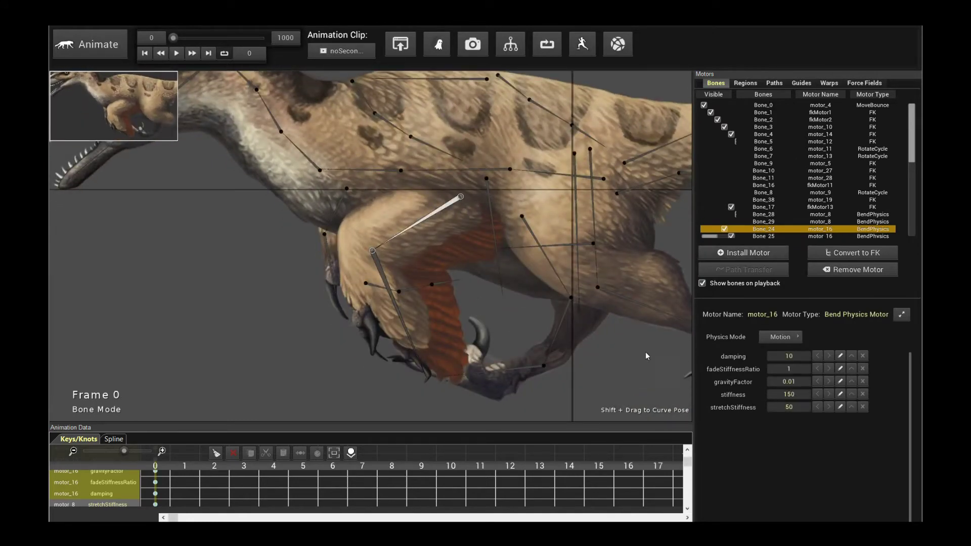
left_click(610, 353)
scroll(610, 354, "down", 5)
key("space")
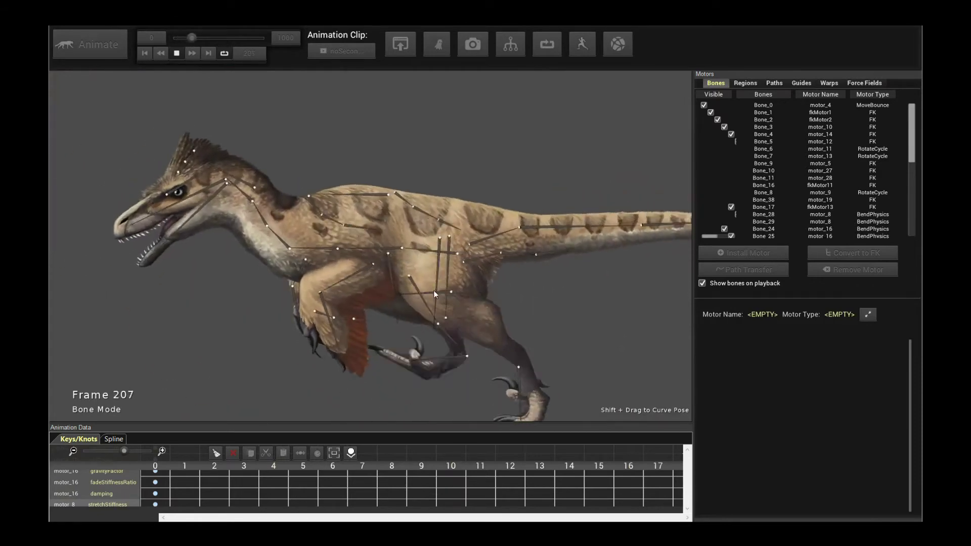
scroll(474, 257, "up", 3)
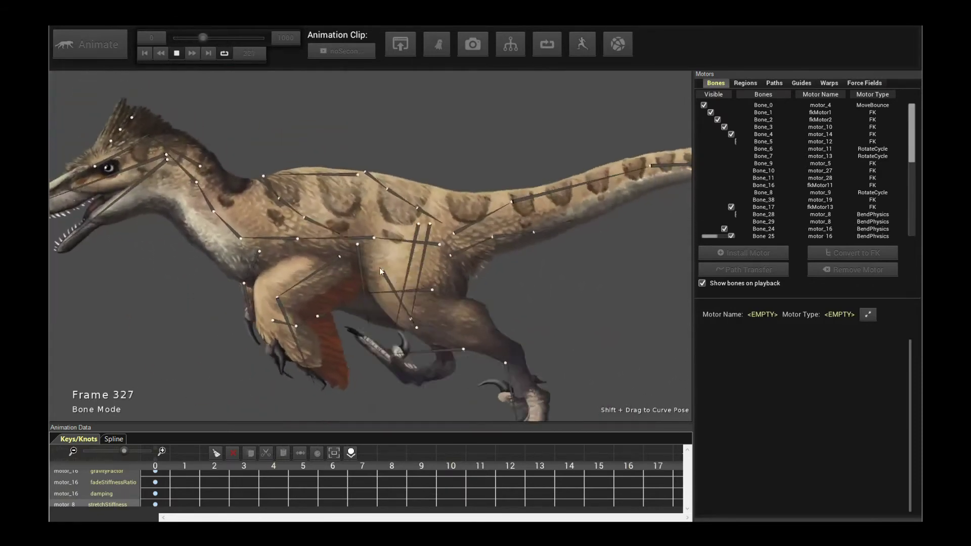
Install a Bend Physics Motor on head crest bones Bone_9, Bone_10 and Bone_11 and preview the animation.
scroll(354, 261, "down", 3)
scroll(435, 189, "up", 4)
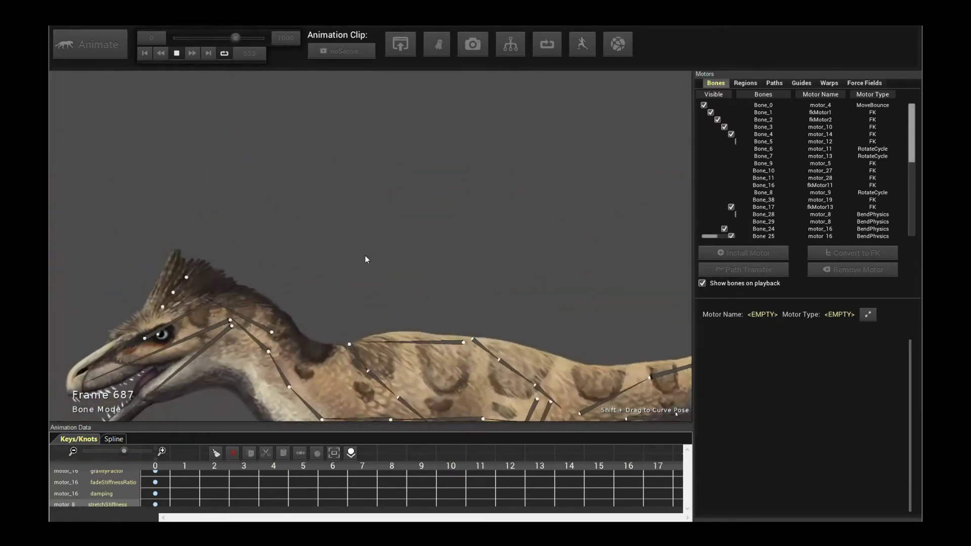
key("space")
scroll(563, 220, "up", 2)
left_click(426, 240)
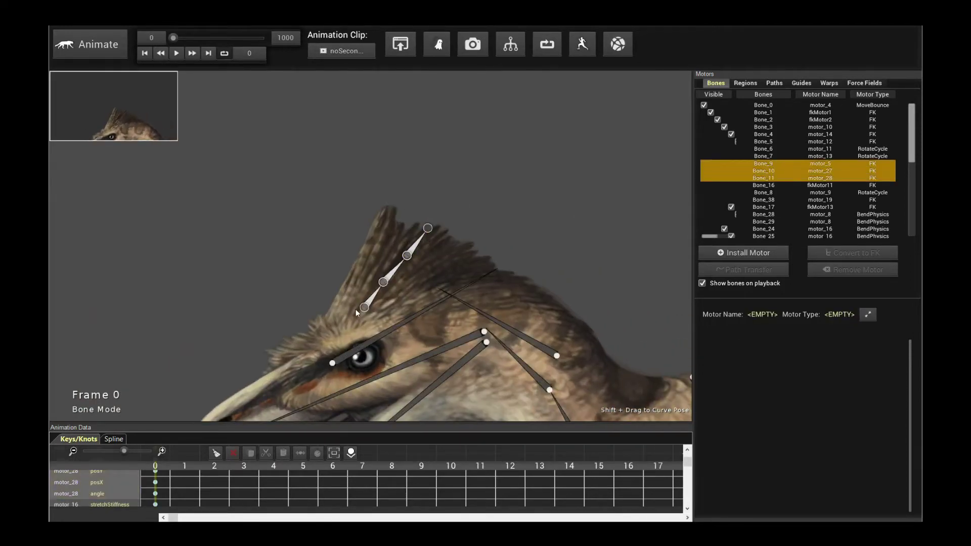
left_click(723, 256)
left_click(408, 123)
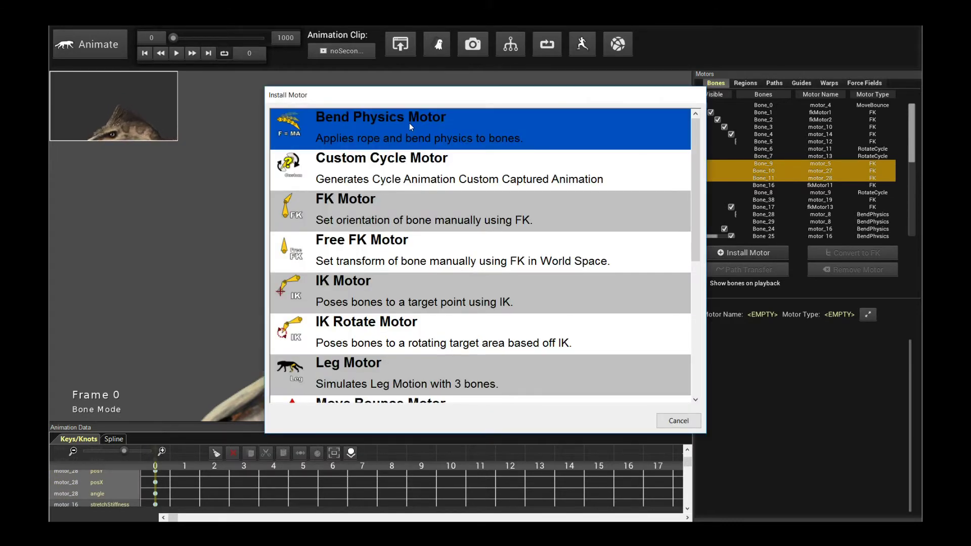
key("space")
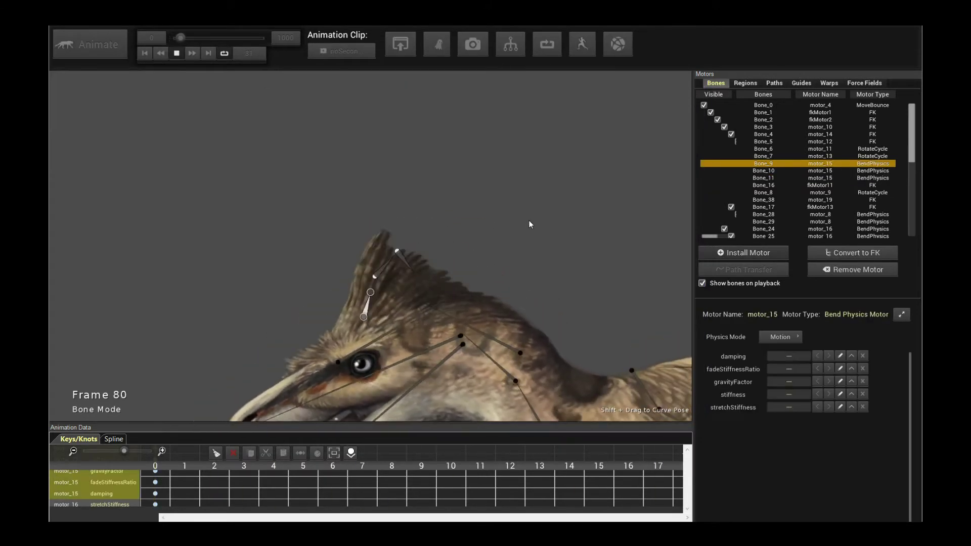
Adjust the stiffness and damping of the crest's Bend Physics Motor, playing back the animation after each change.
key("space")
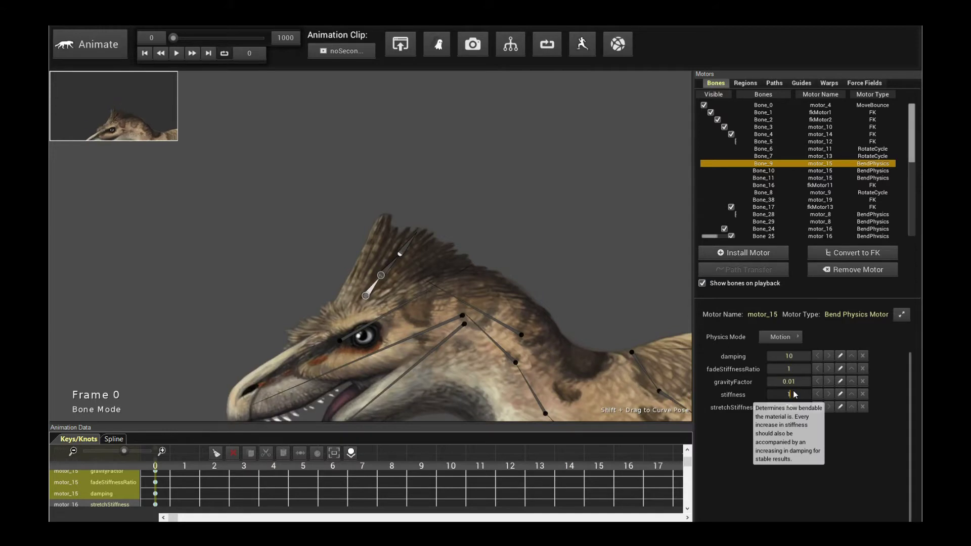
key("space")
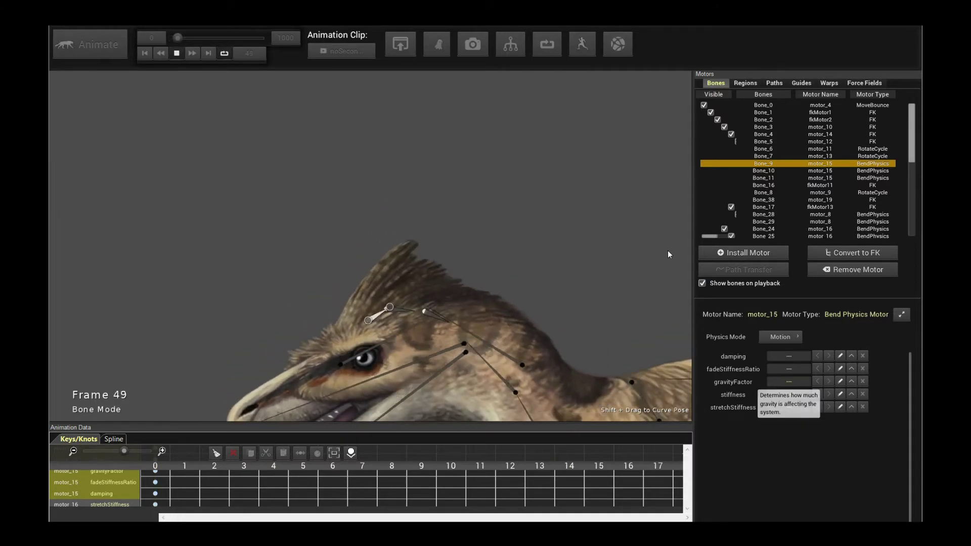
key("space")
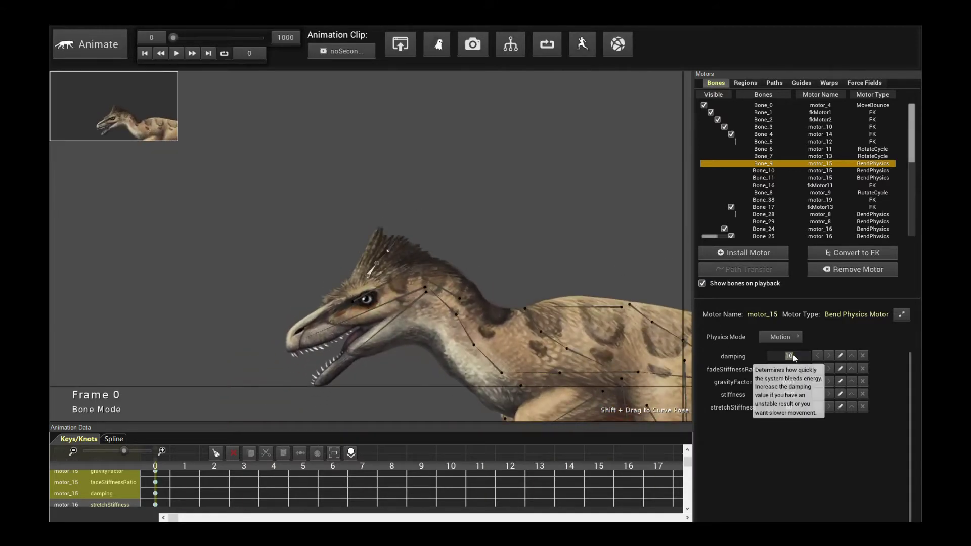
key("space")
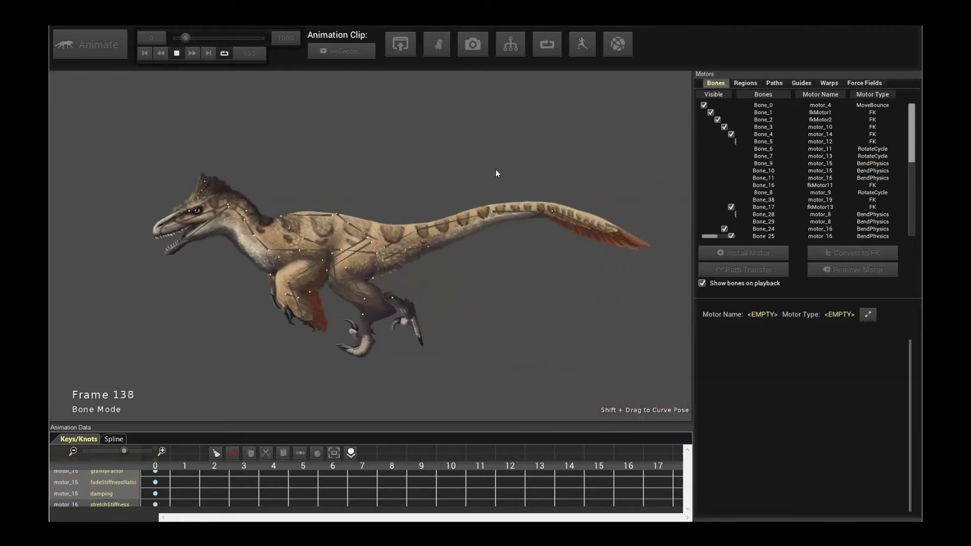
Turn off the display of bones on playback and play back the raptor's full run.
key("space")
left_click(707, 283)
key("space")
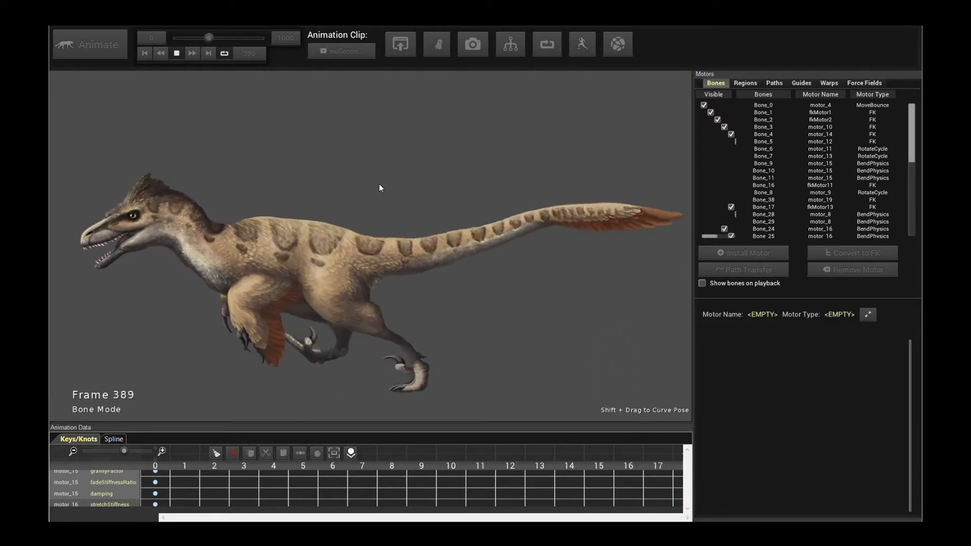
key("space")
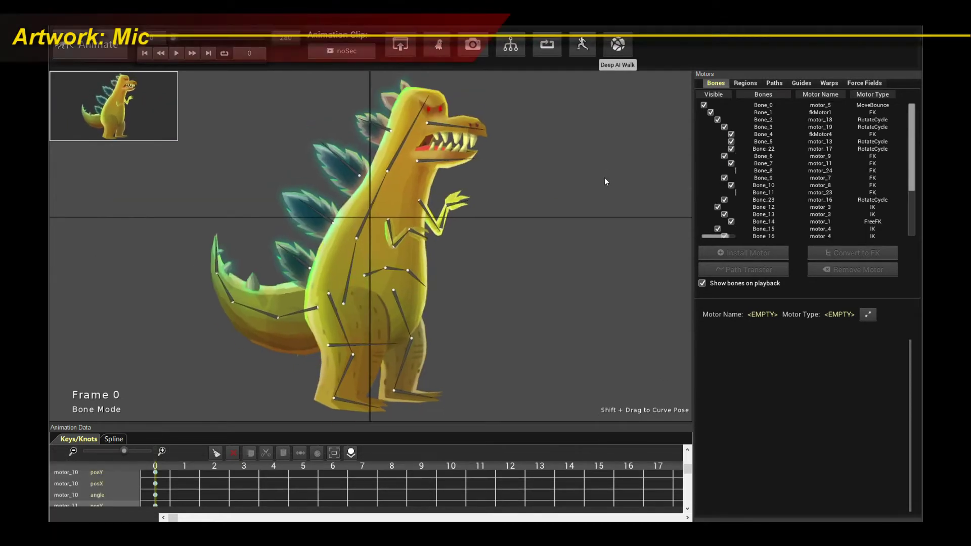
Install a Bend Physics Motor on all four tail bones of the standing yellow dinosaur and preview the animation.
key("space")
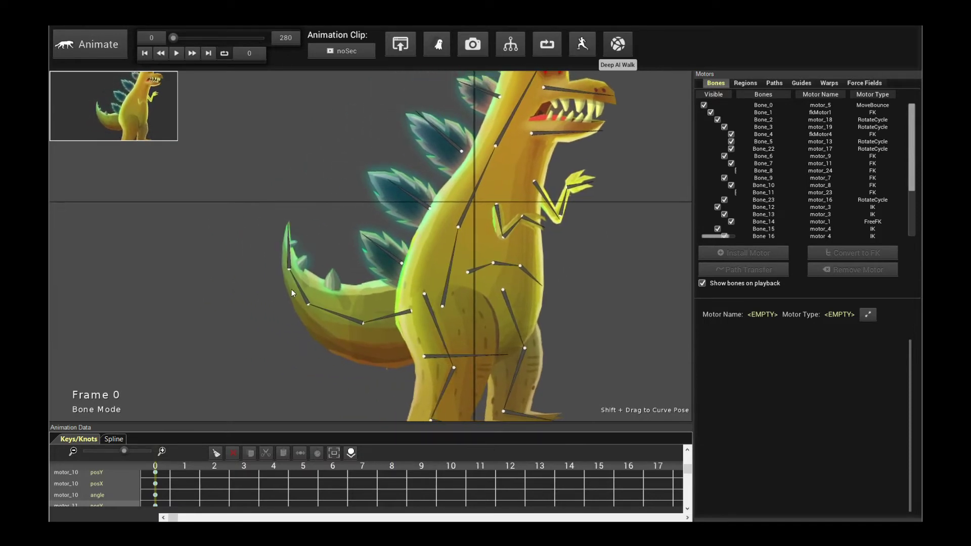
left_click(346, 318)
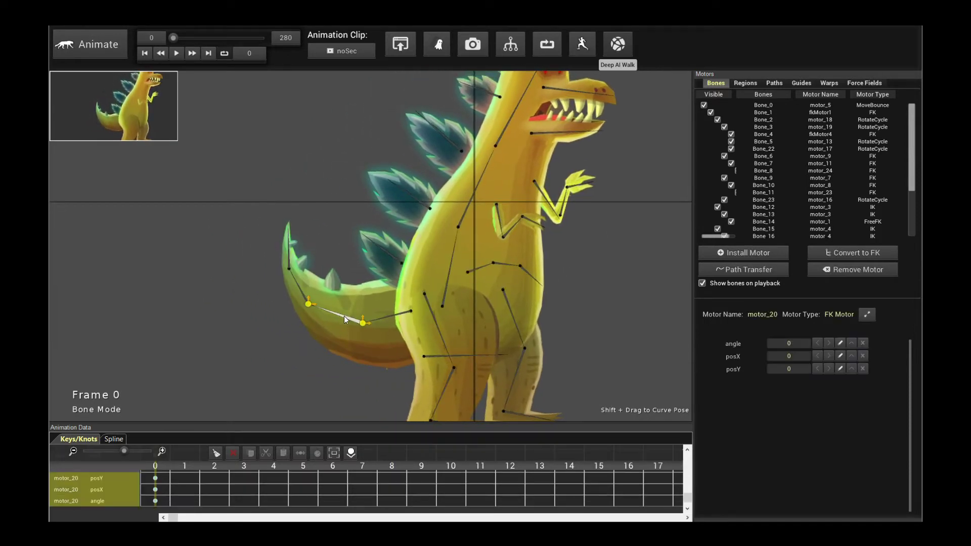
left_click(276, 307)
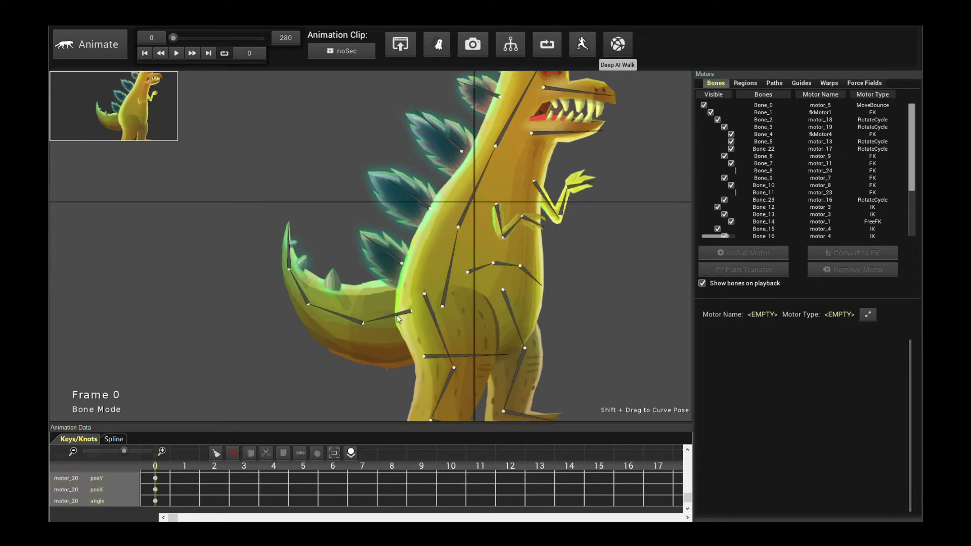
left_click(399, 316)
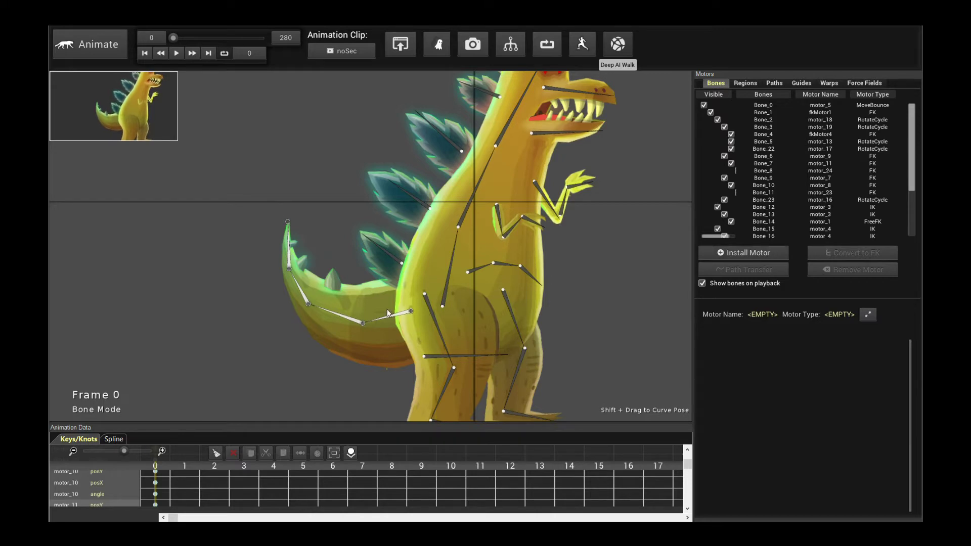
left_click(731, 253)
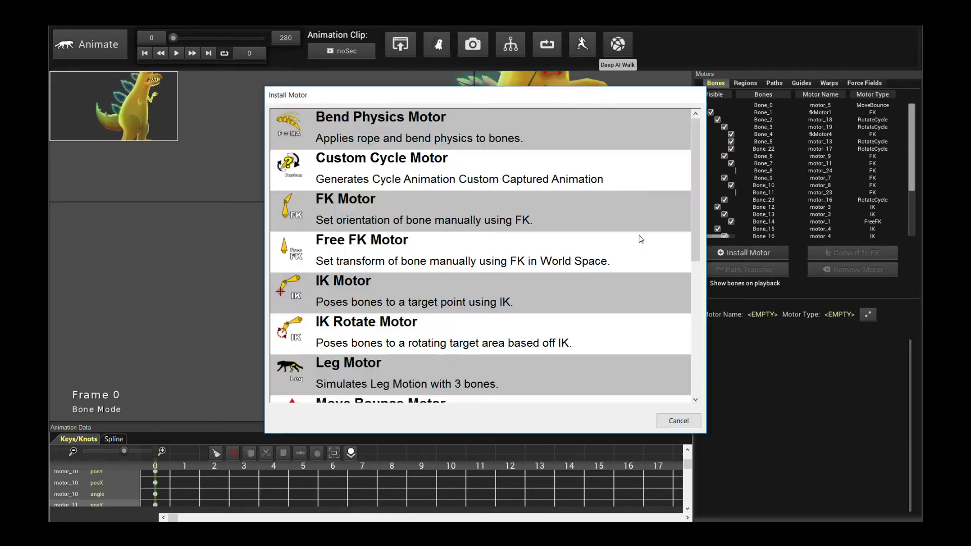
left_click(472, 130)
key("space")
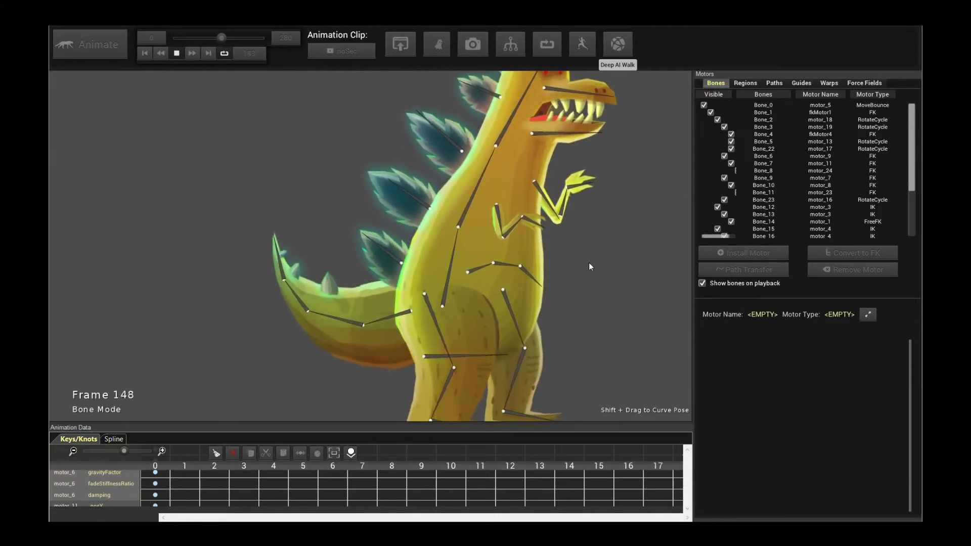
Set the gravity factor of the dinosaur tail's Bend Physics Motor to 0 and play back the tail motion.
key("space")
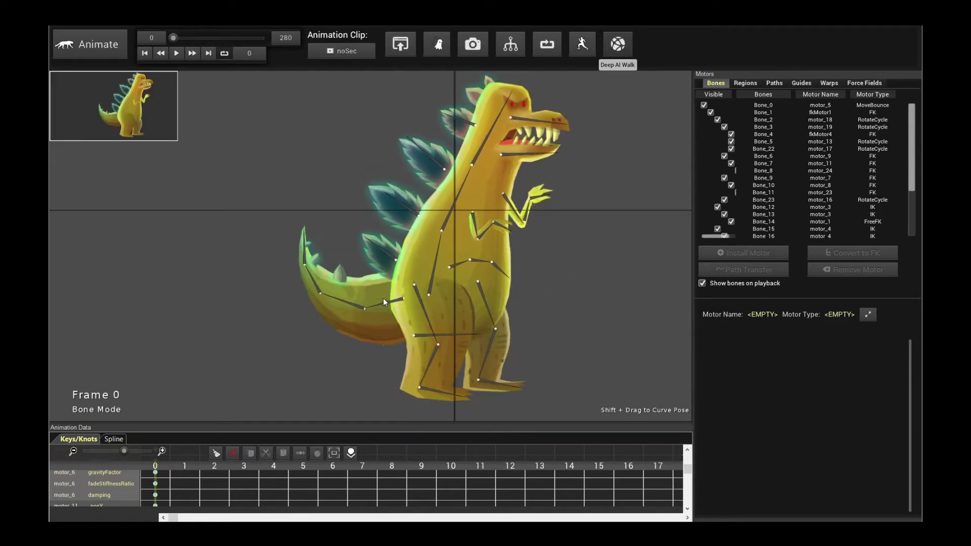
left_click(391, 303)
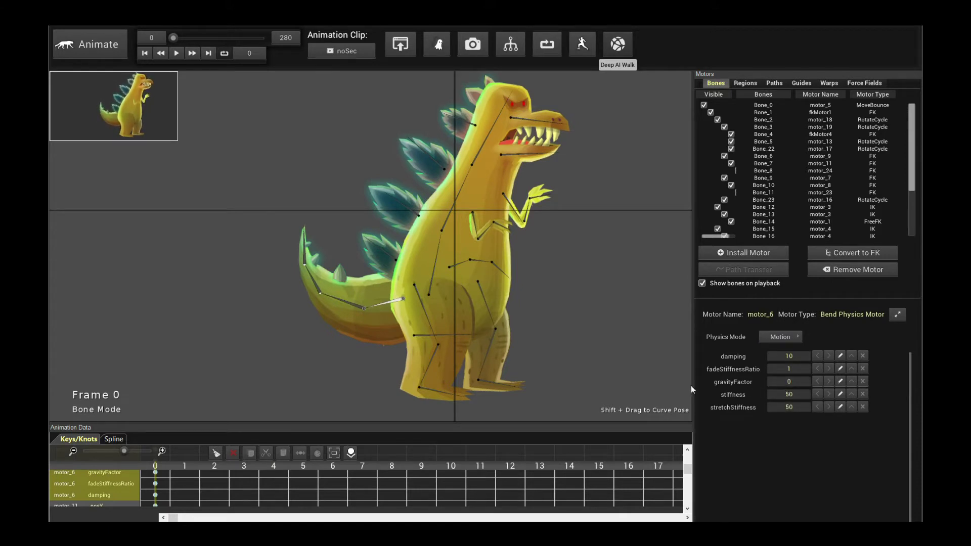
left_click(590, 327)
key("space")
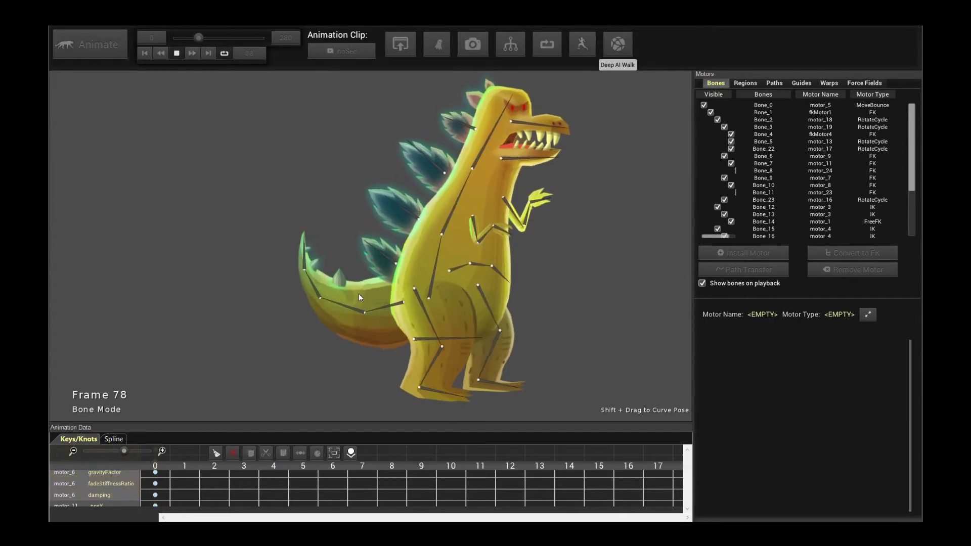
scroll(521, 282, "up", 3)
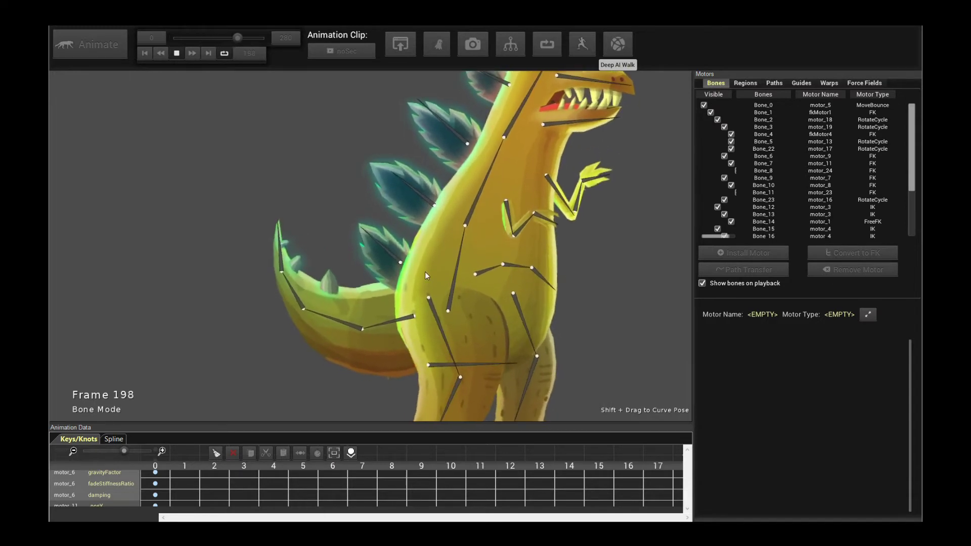
scroll(429, 289, "down", 3)
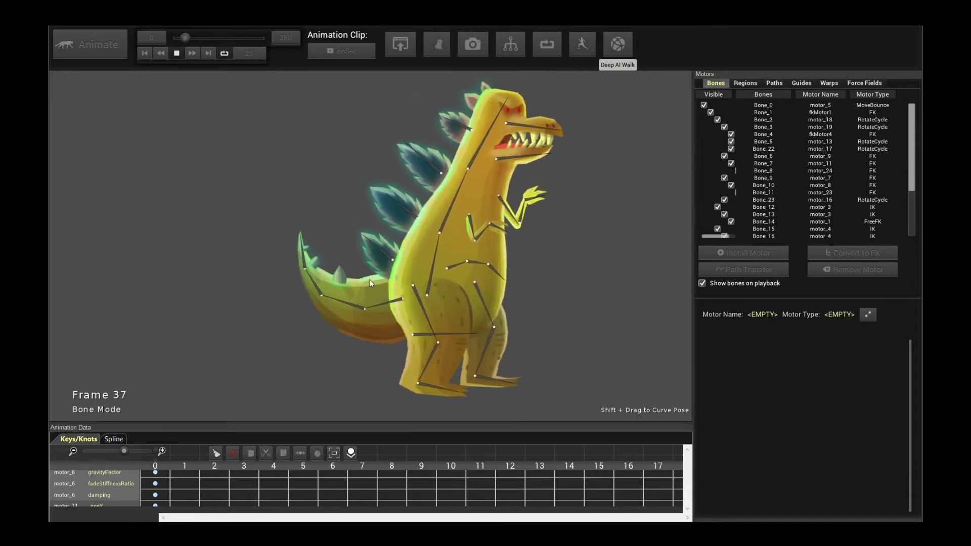
scroll(359, 283, "up", 3)
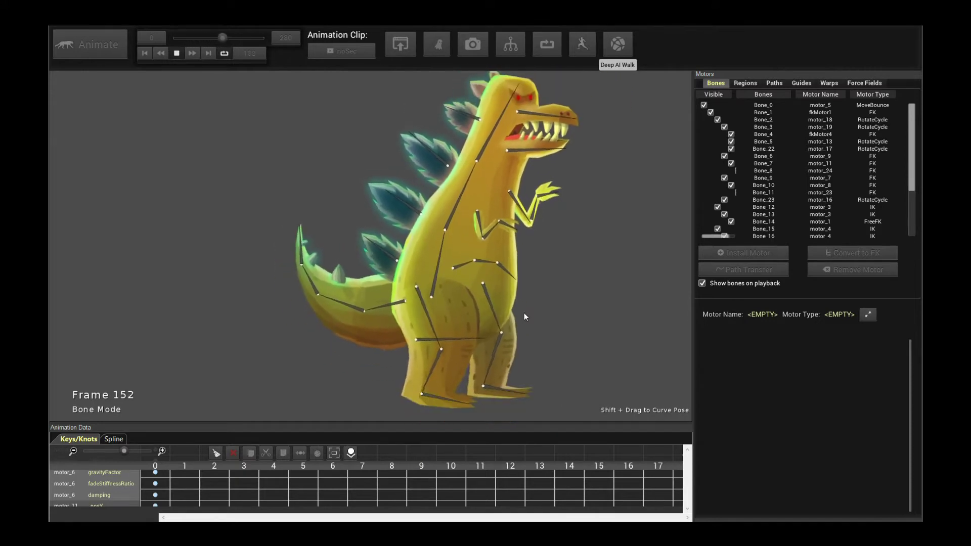
scroll(562, 287, "up", 3)
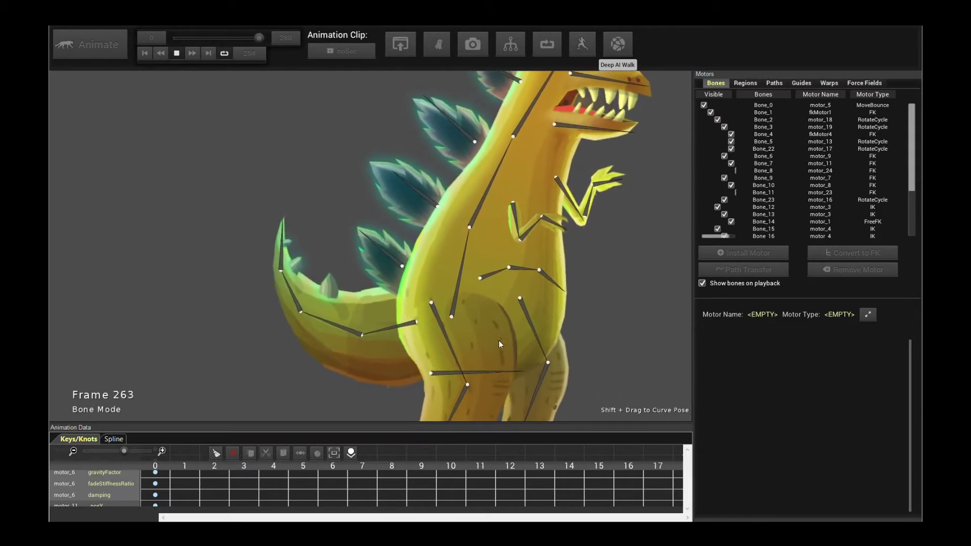
Remove the Bend Physics Motor from the dinosaur's tail and play back the animation without it.
key("space")
left_click(406, 325)
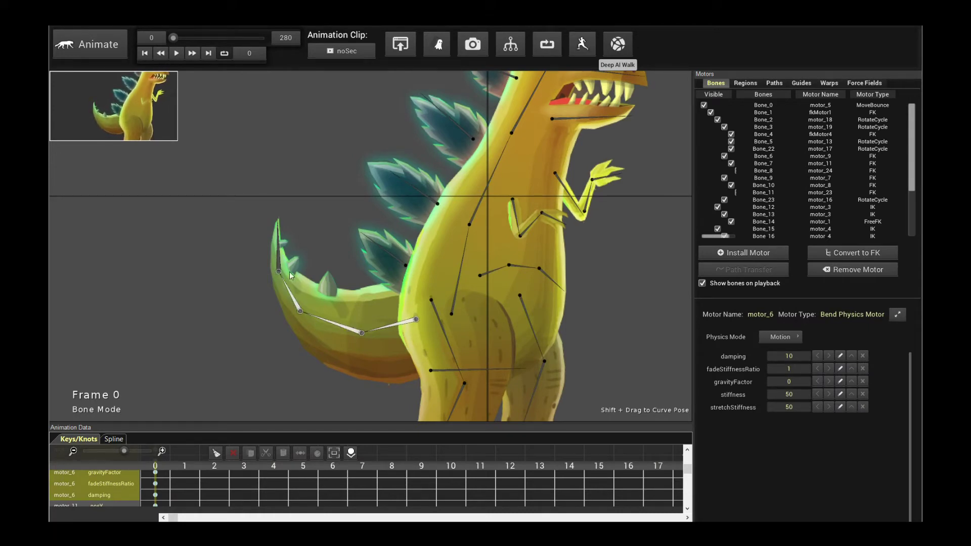
left_click(833, 280)
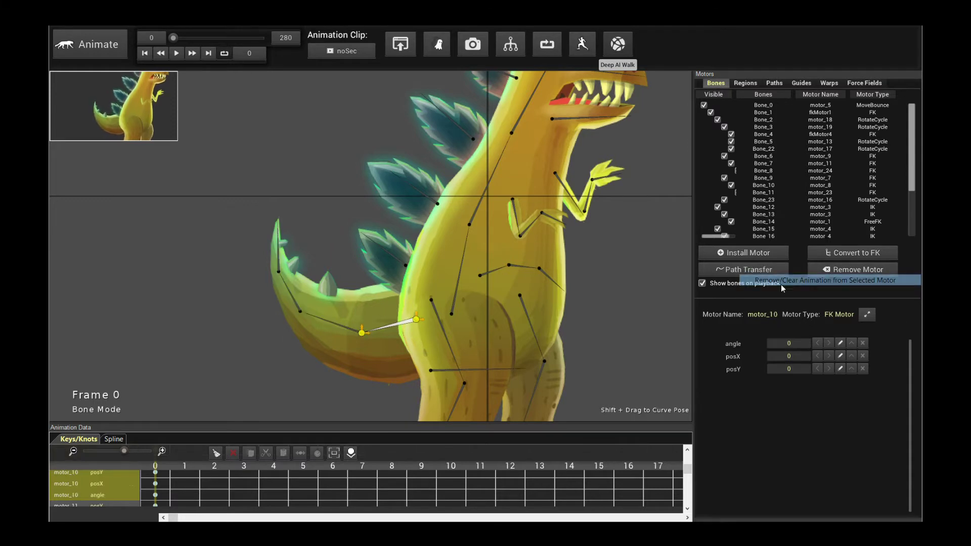
left_click(360, 154)
key("space")
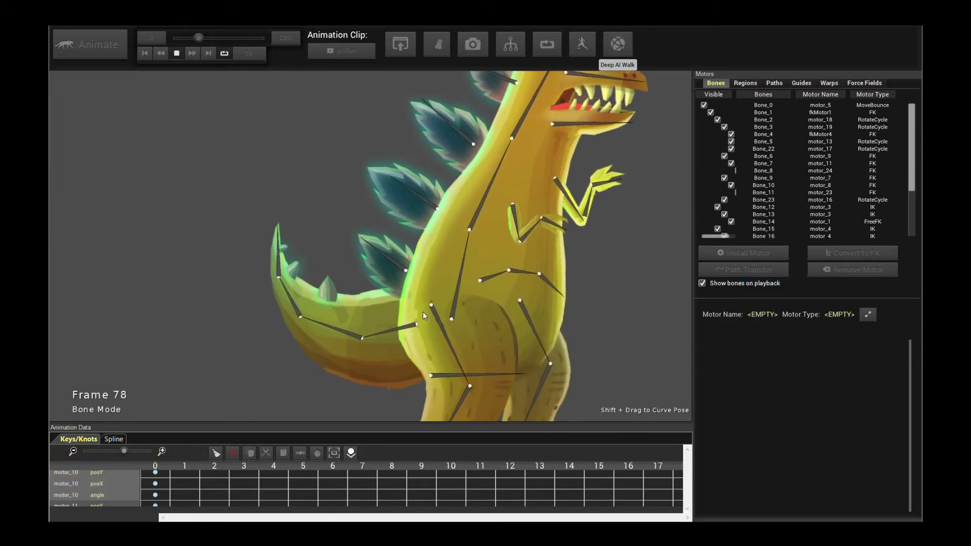
key("space")
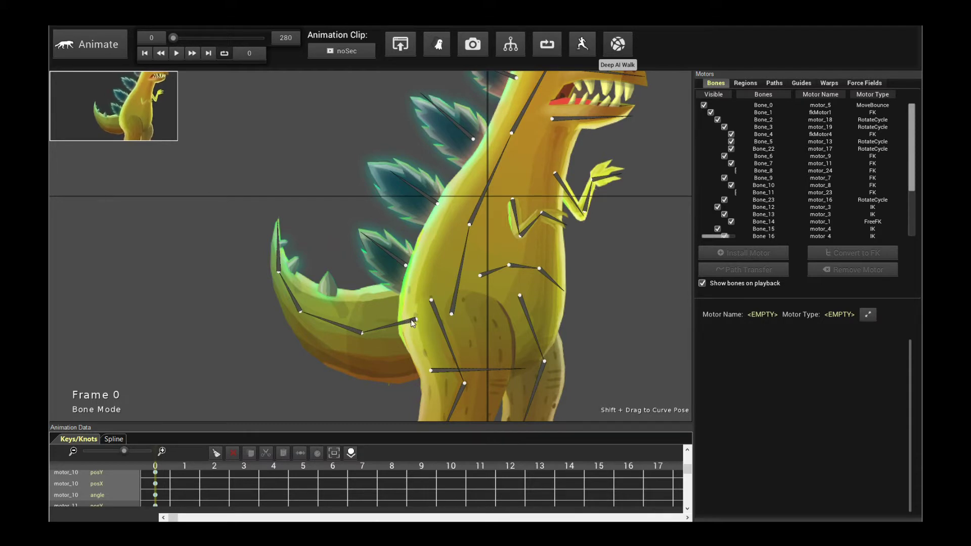
Install a Rotate Cycle Motor on the base bone of the dinosaur's tail and preview the animation.
left_click(412, 322)
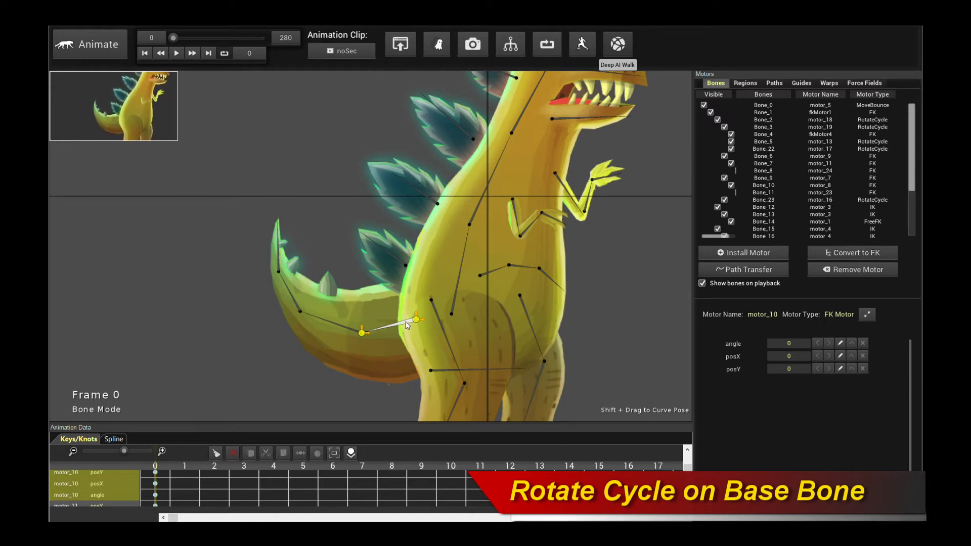
left_click(723, 256)
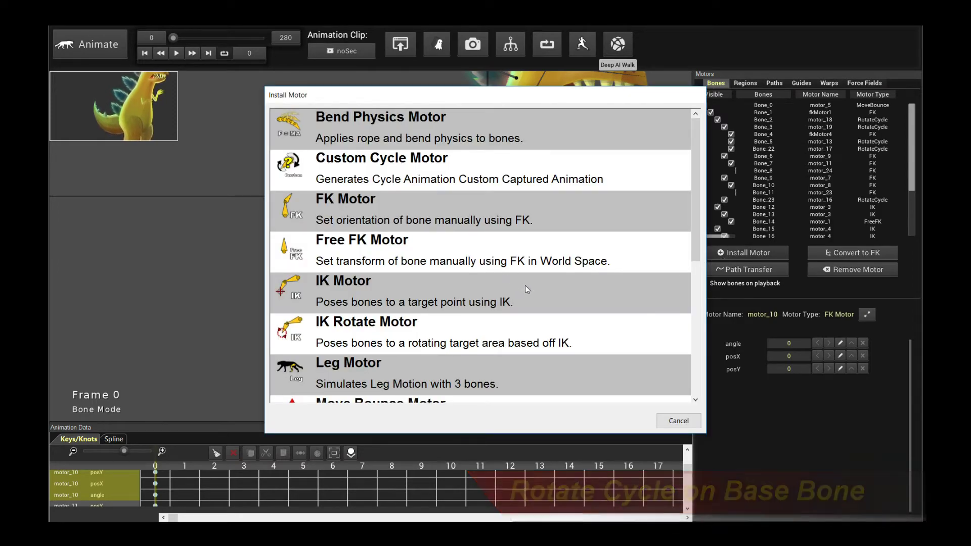
scroll(526, 286, "down", 3)
scroll(557, 248, "down", 6)
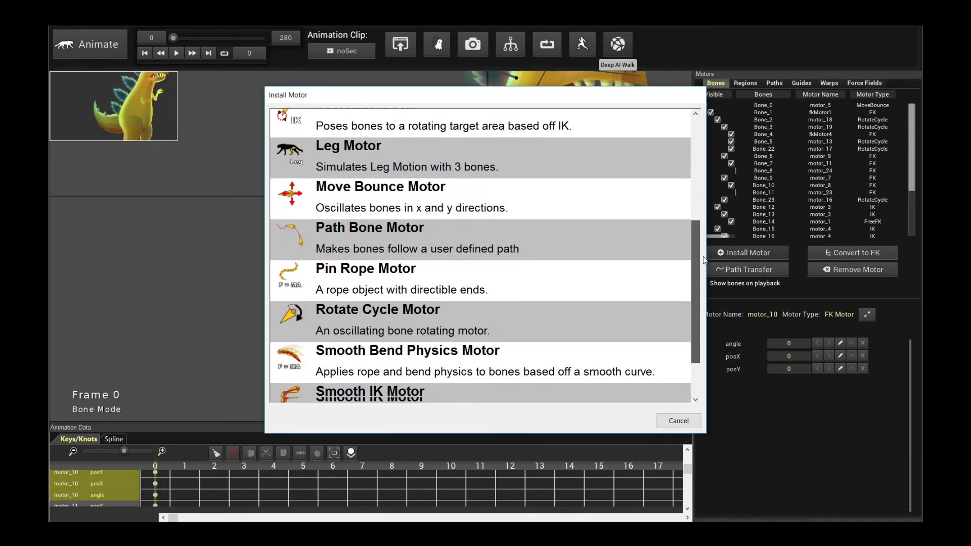
double_click(392, 308)
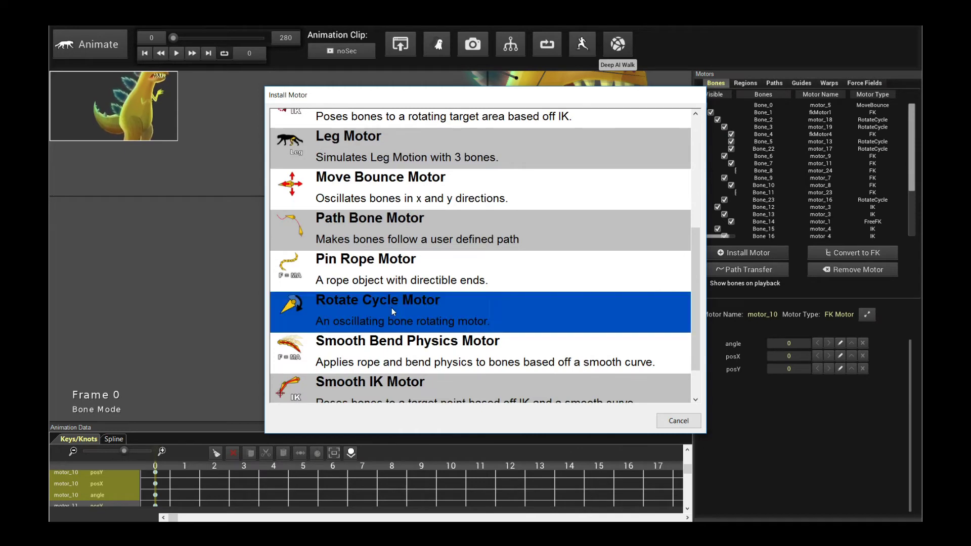
key("space")
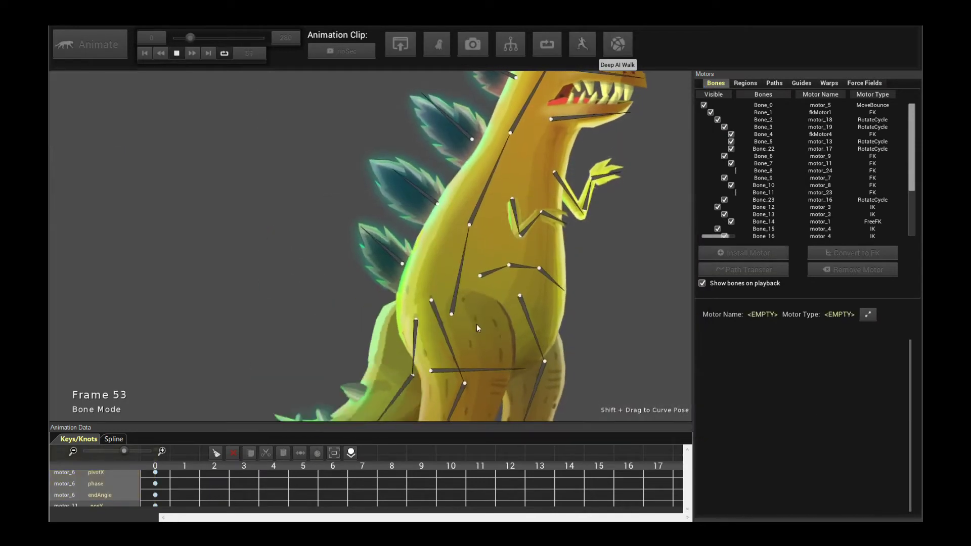
Set the tail base bone's Rotate Cycle Motor to end angle 5 and start angle -5, and preview the motion.
key("space")
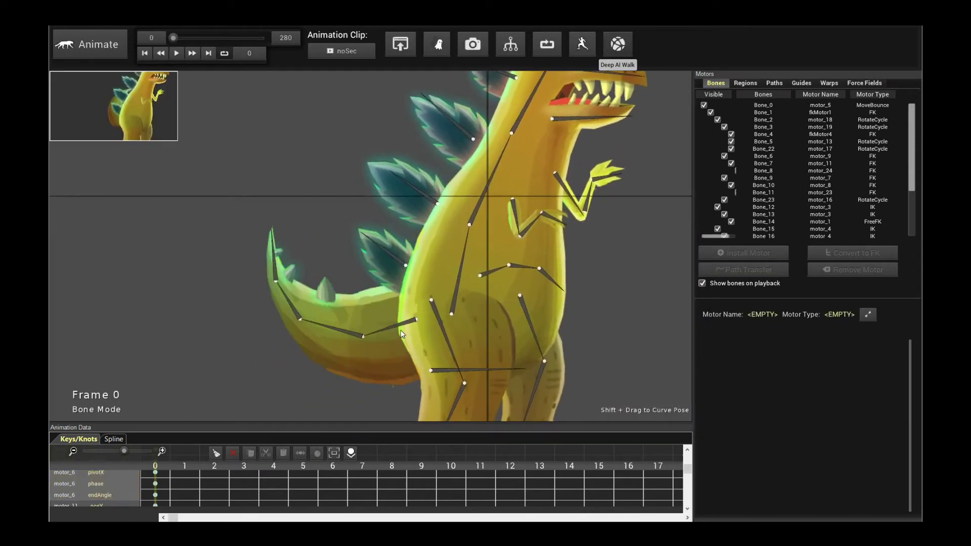
left_click(407, 324)
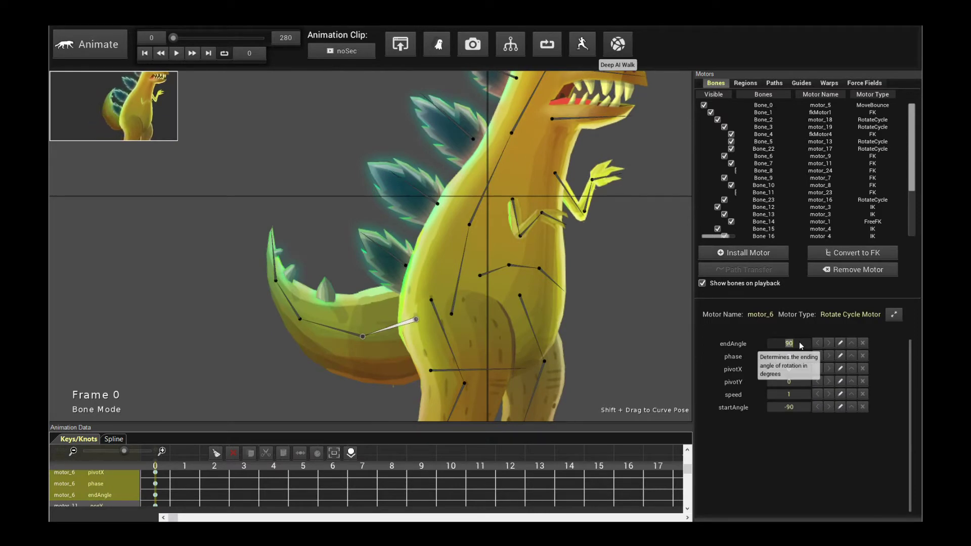
type("5")
key("Return")
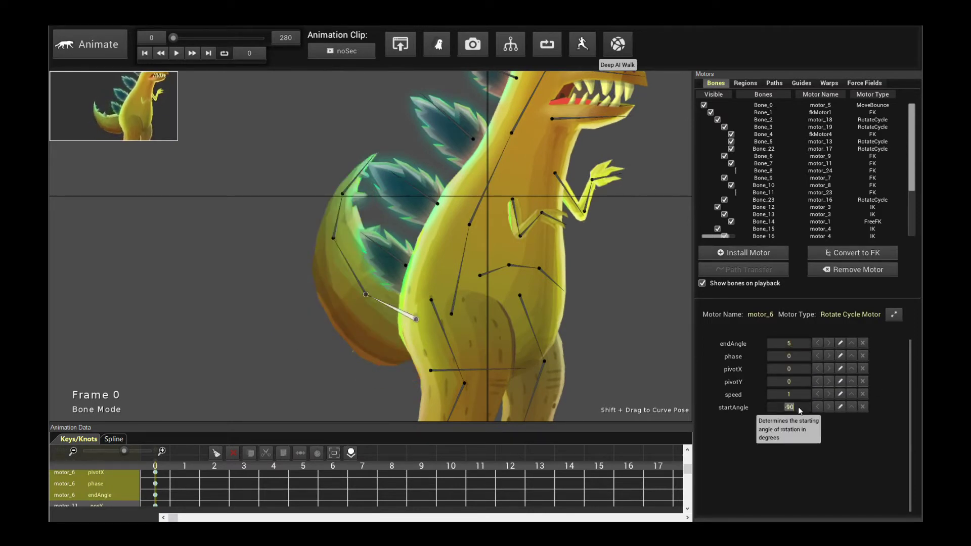
left_click(798, 407)
type("-5")
key("Return")
key("space")
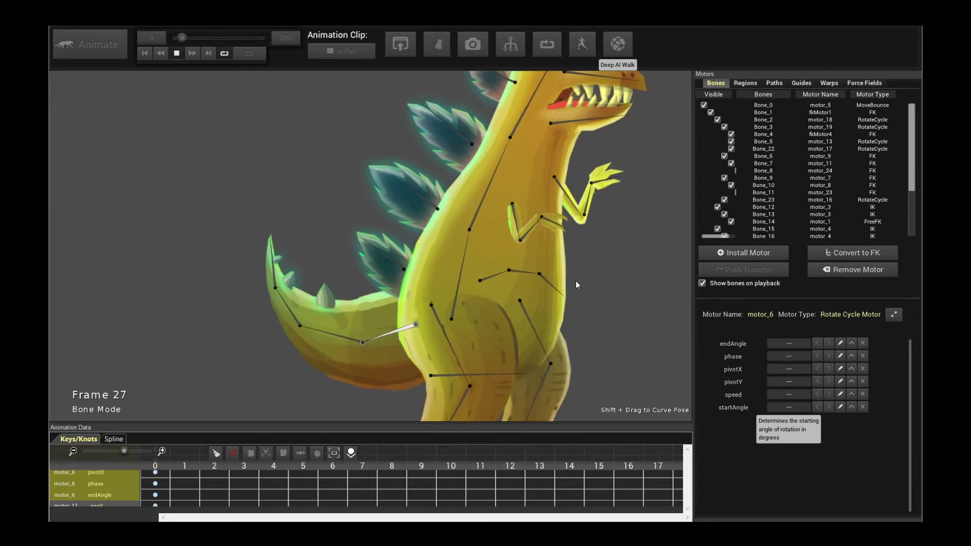
key("space")
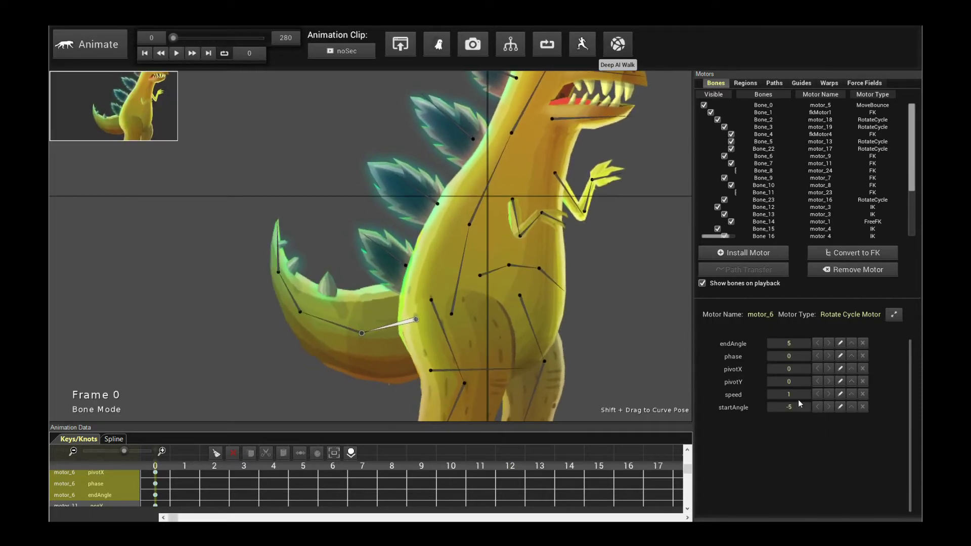
Set the speed of the tail base bone's Rotate Cycle Motor to 2 and play back the animation.
left_click(806, 391)
type("2")
key("Return")
key("space")
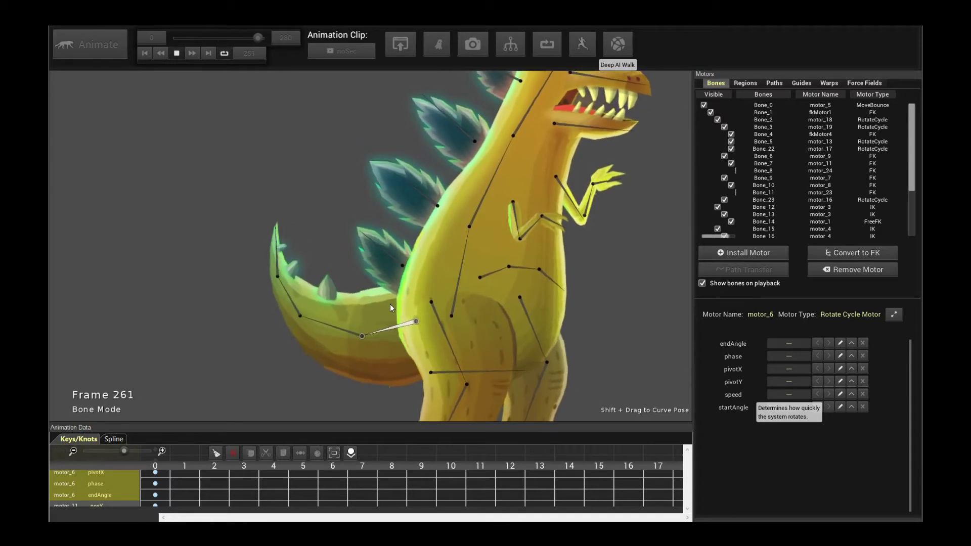
key("space")
Install a Bend Physics Motor with gravity factor 0 on the three outer tail bones and preview the animation.
left_click(347, 332)
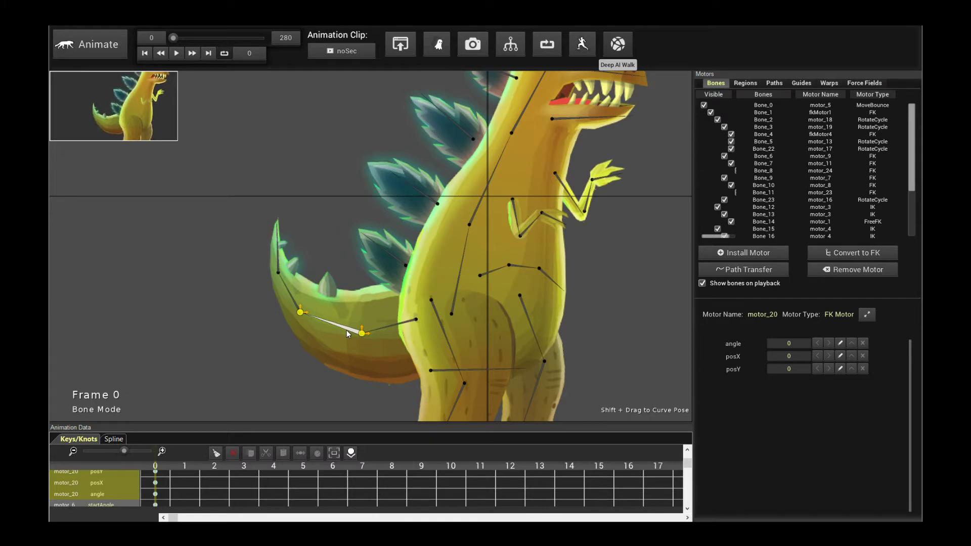
left_click(347, 333)
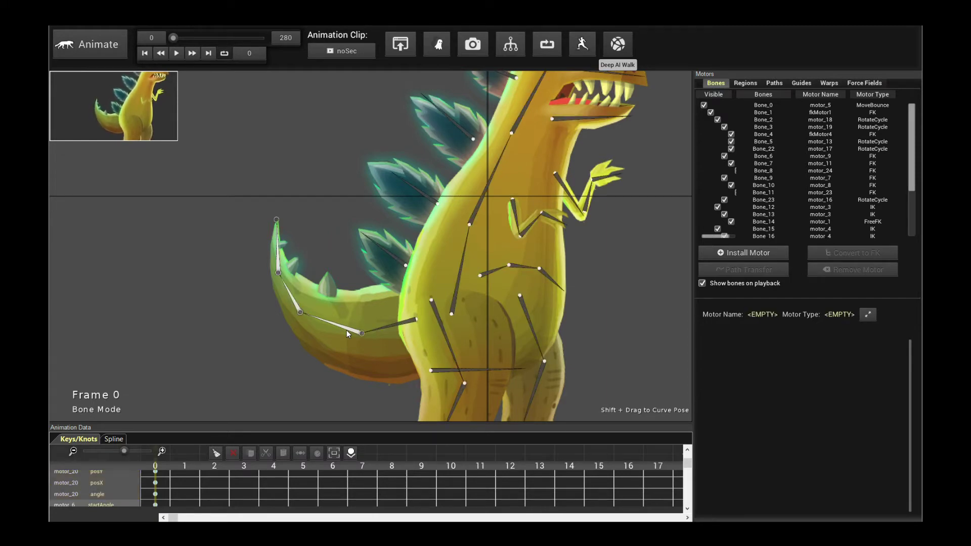
left_click(749, 254)
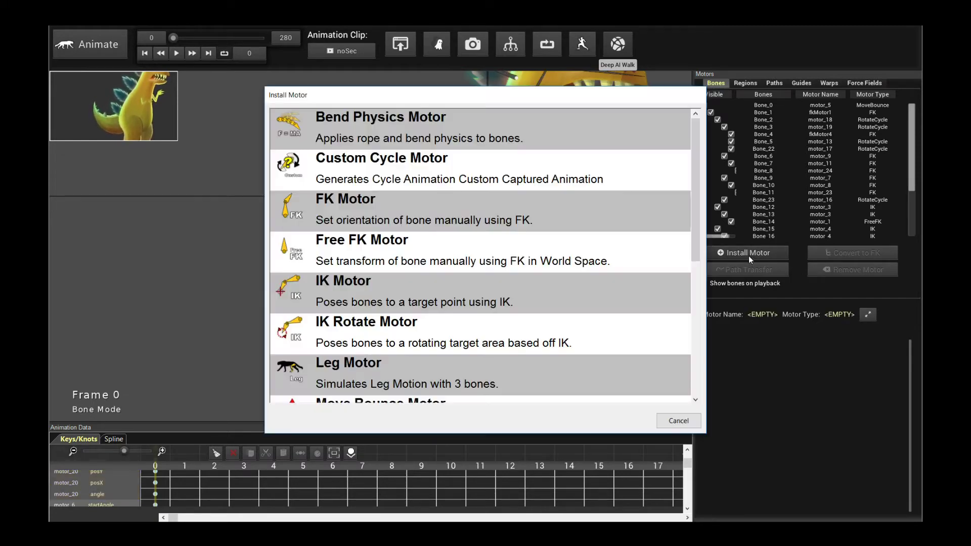
left_click(453, 135)
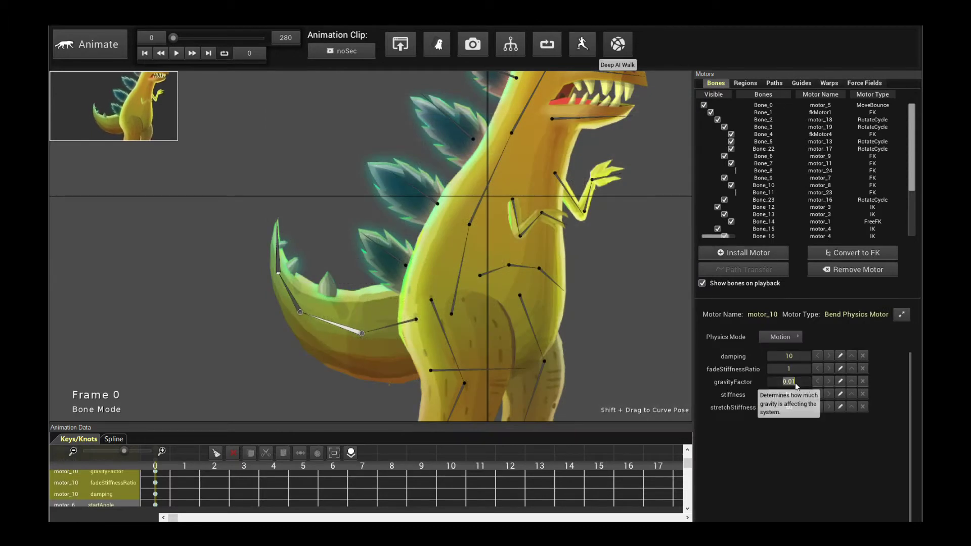
key("space")
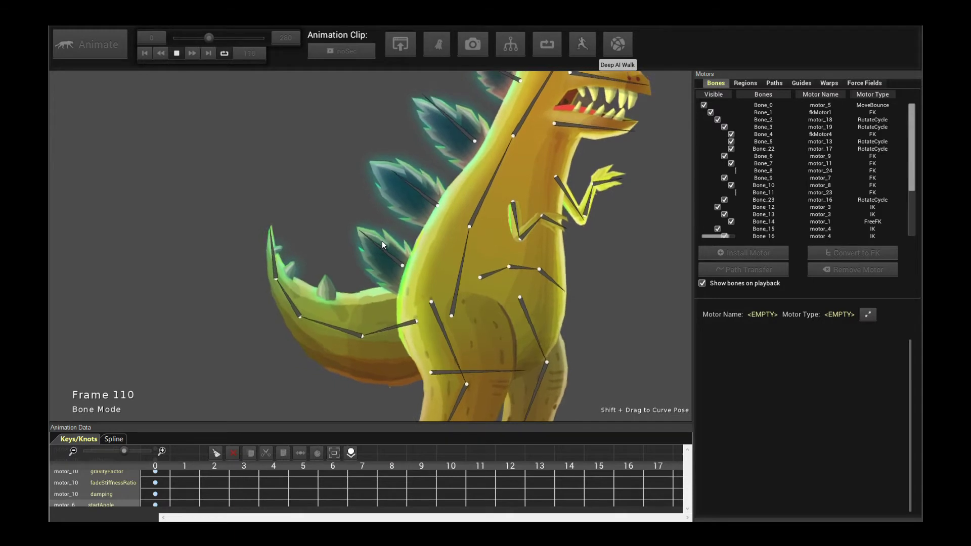
Set the damping of the outer tail bones' Bend Physics Motor to 15 and play back the animation.
left_click(351, 332)
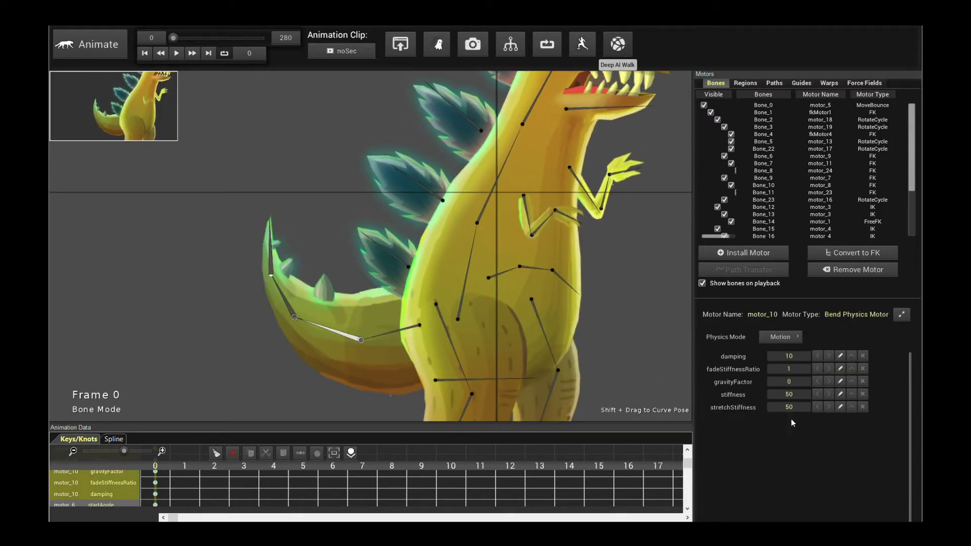
left_click(791, 357)
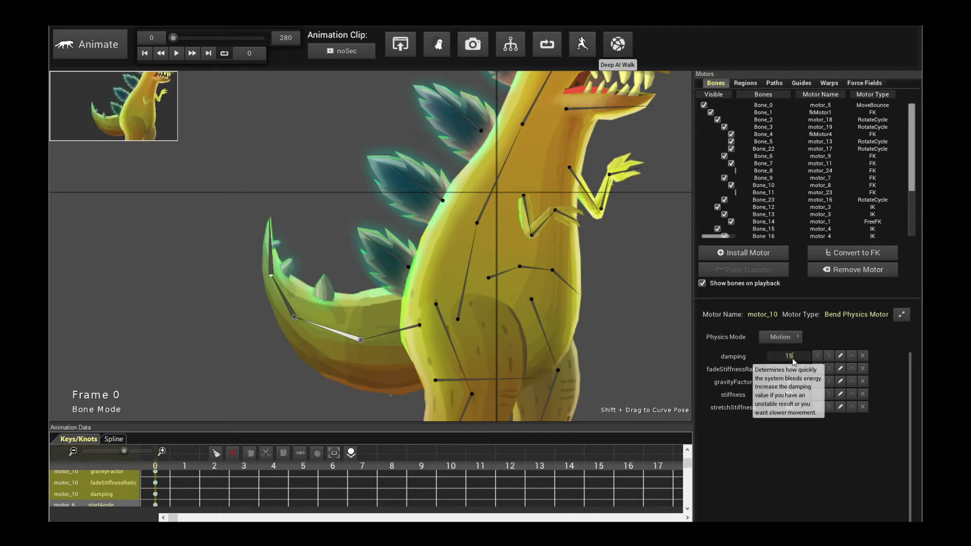
type("15")
left_click(281, 189)
key("space")
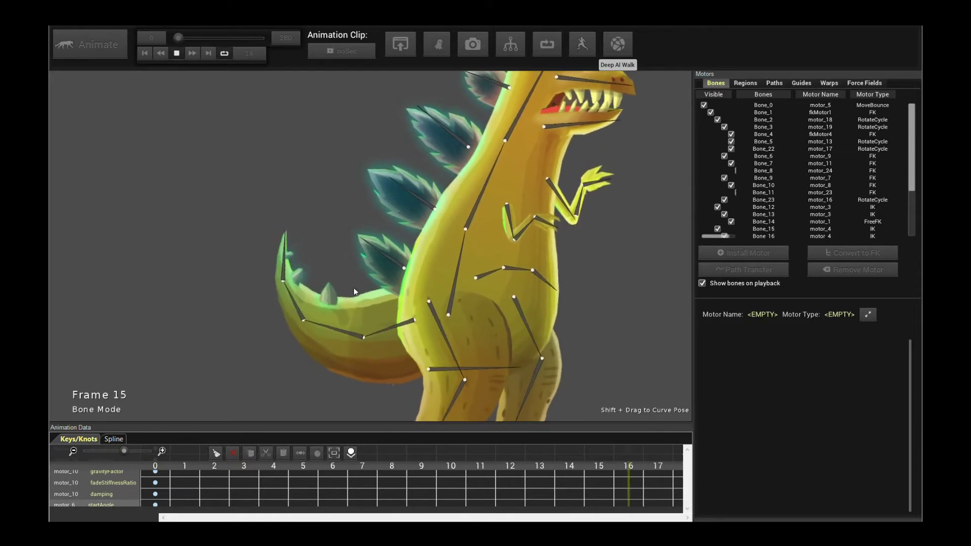
Set the tail base motor's end angle to 15 and adjust the Bend Physics Motor's stiffness, previewing each change.
left_click(407, 322)
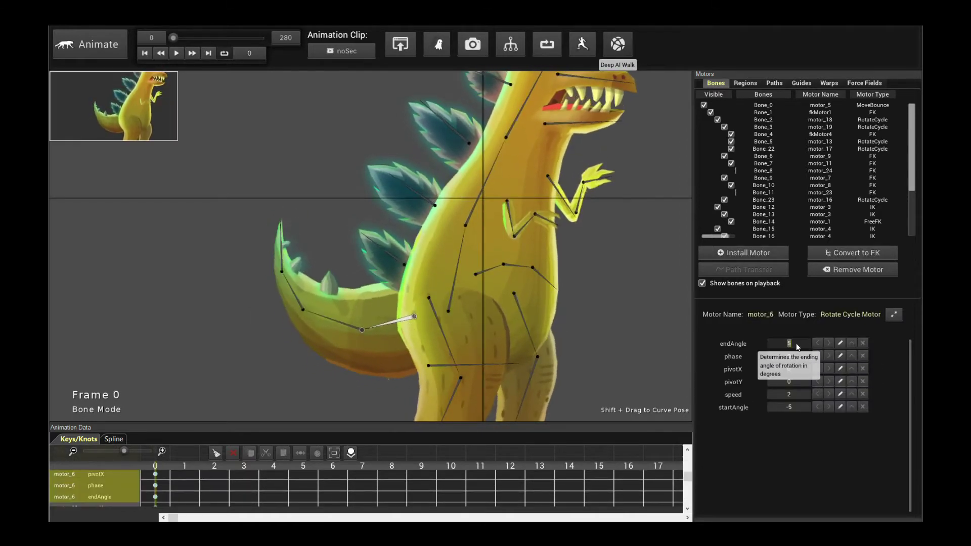
key("space")
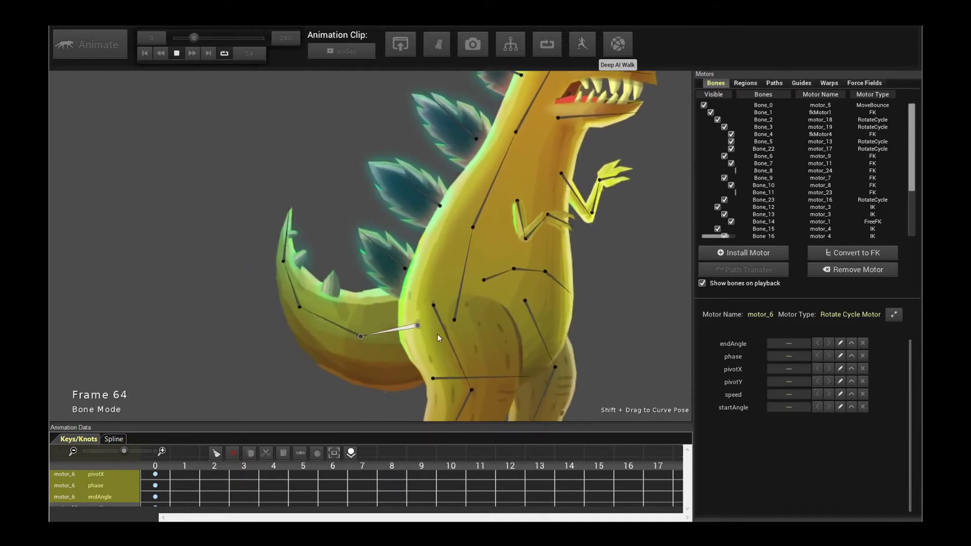
left_click(345, 335)
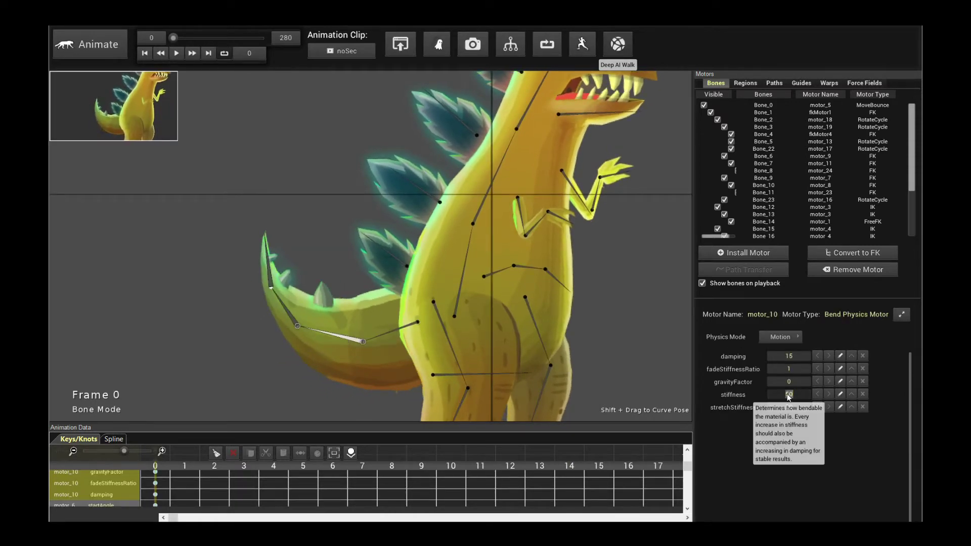
key("space")
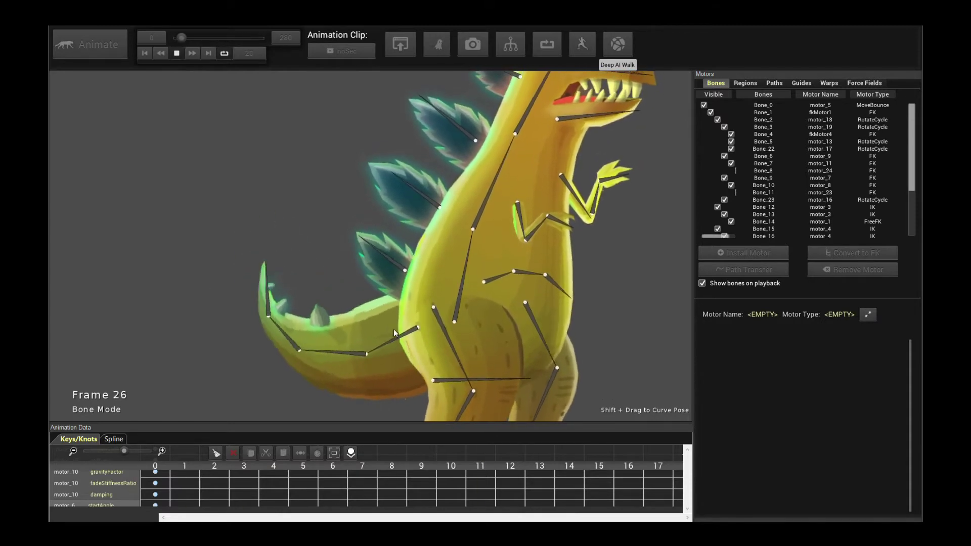
Inspect the tail base bone's Rotate Cycle Motor settings and play back the tail's follow-through motion.
left_click(408, 328)
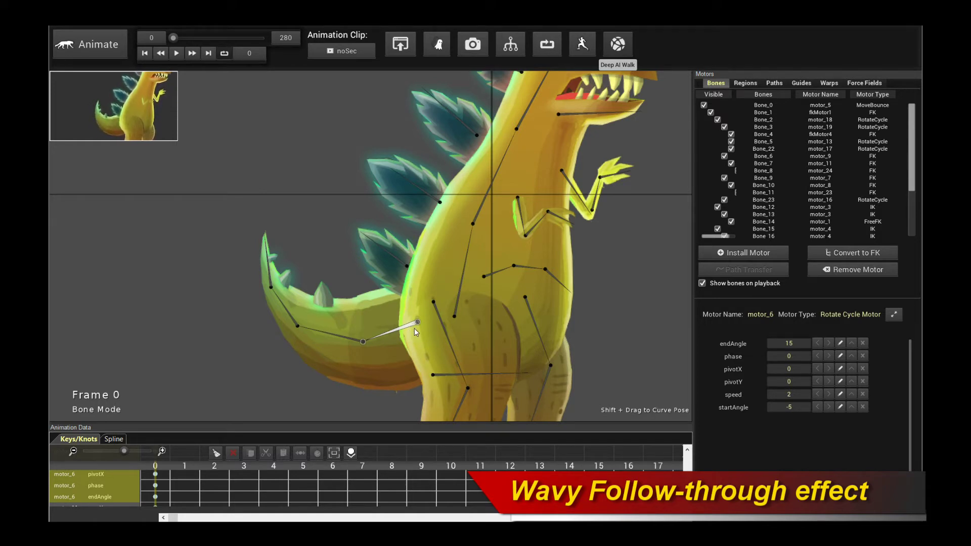
key("space")
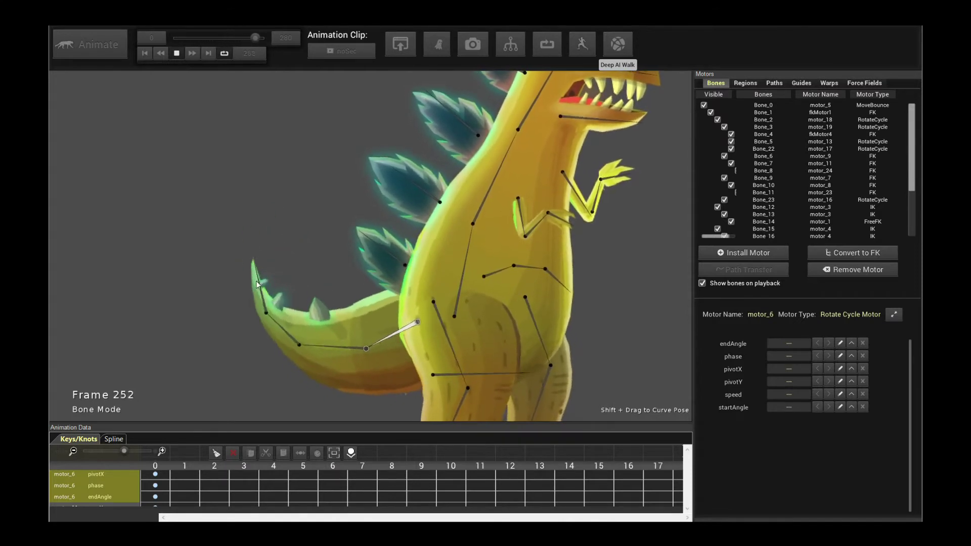
key("space")
Install a Rotate Cycle Motor on the upper bone of the dinosaur's raised arm, Bone_9.
left_click_drag(577, 254, 488, 291)
scroll(558, 265, "up", 3)
left_click_drag(608, 240, 547, 287)
left_click_drag(632, 274, 600, 281)
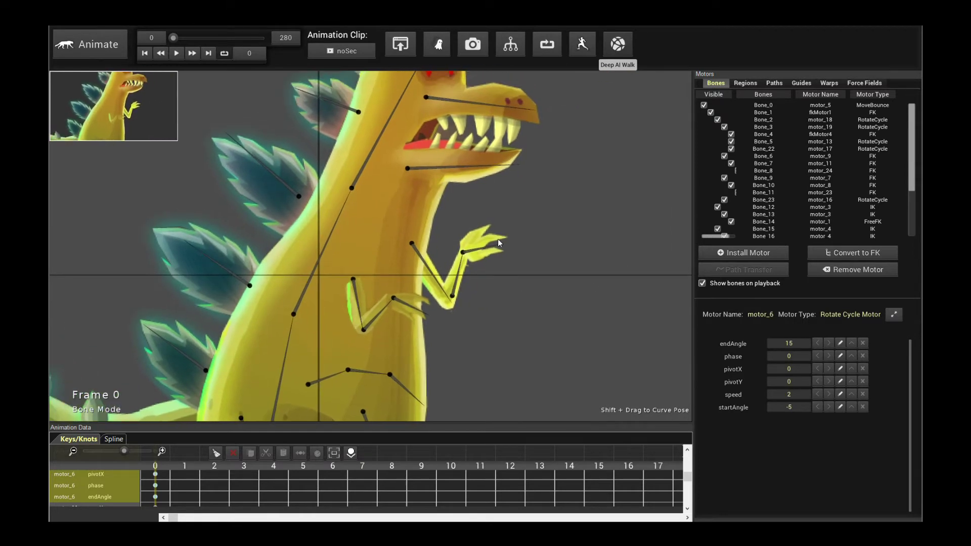
left_click(423, 264)
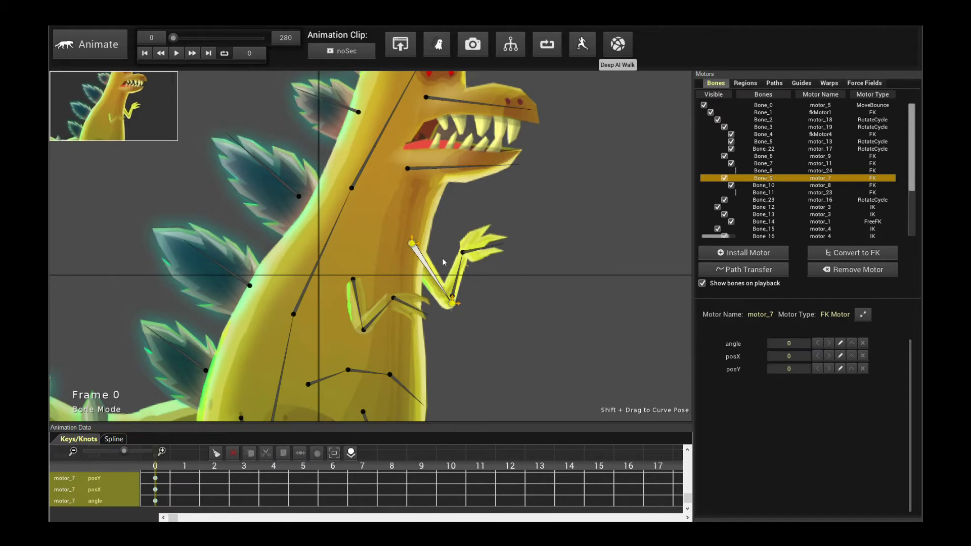
left_click(746, 253)
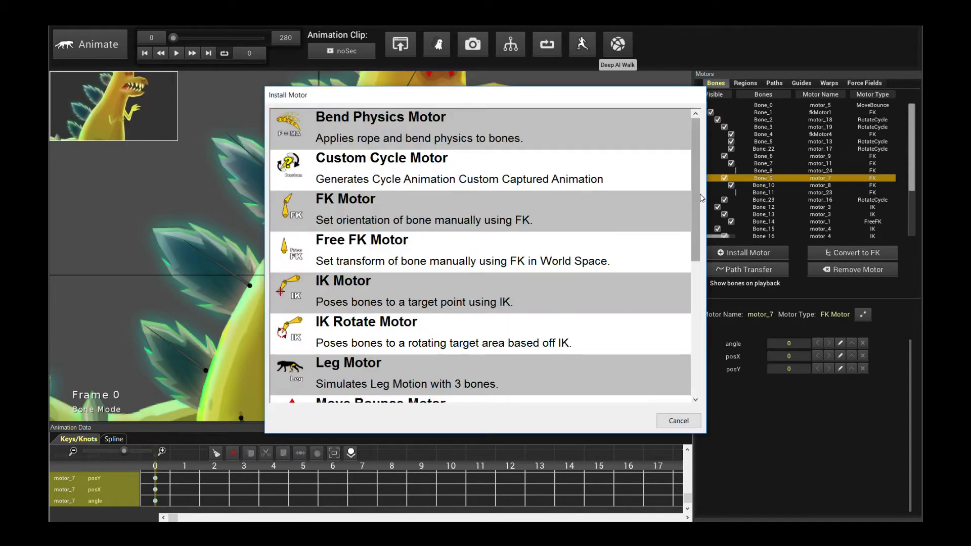
left_click_drag(700, 197, 709, 314)
left_click(462, 306)
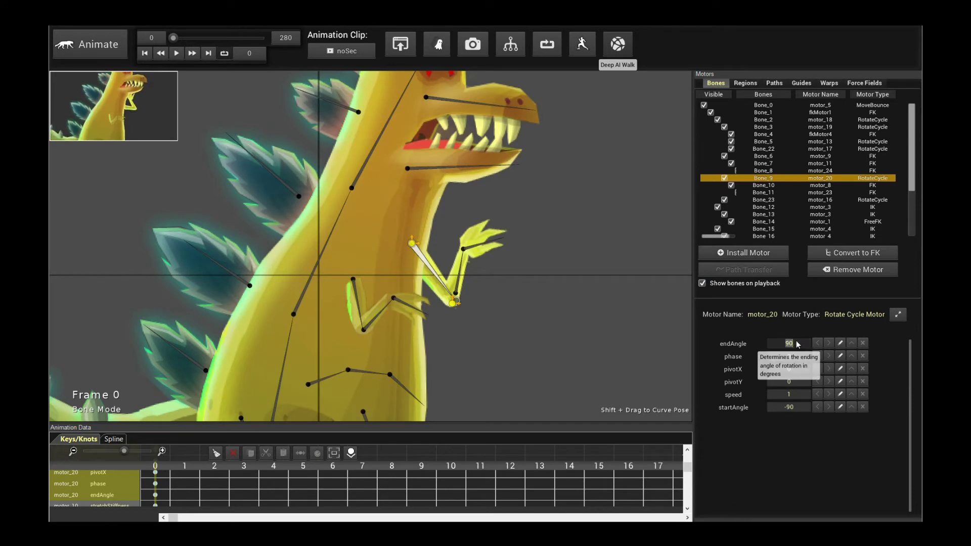
Set the end angle of Bone_9's Rotate Cycle Motor to 5, adjust its start angle, and preview the arm motion.
type("5")
key("Return")
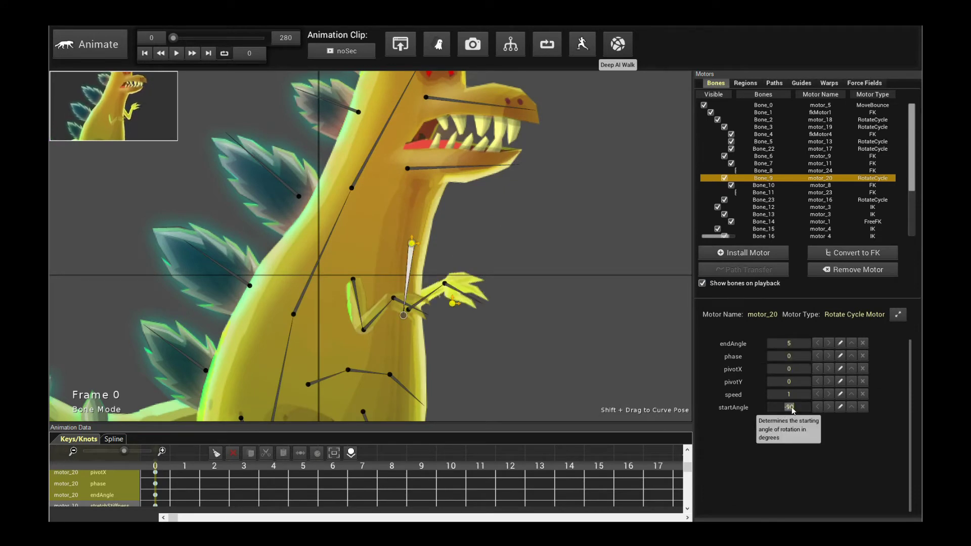
key("Return")
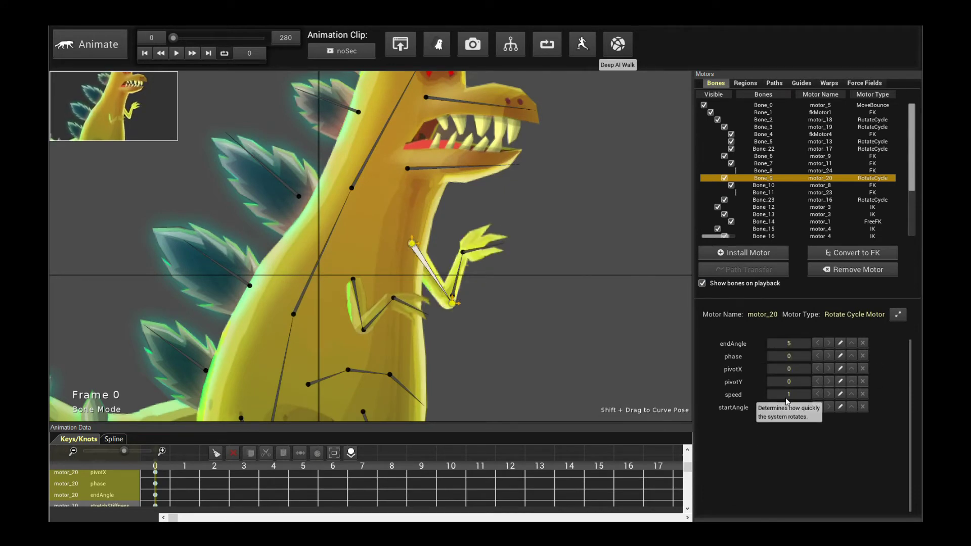
key("space")
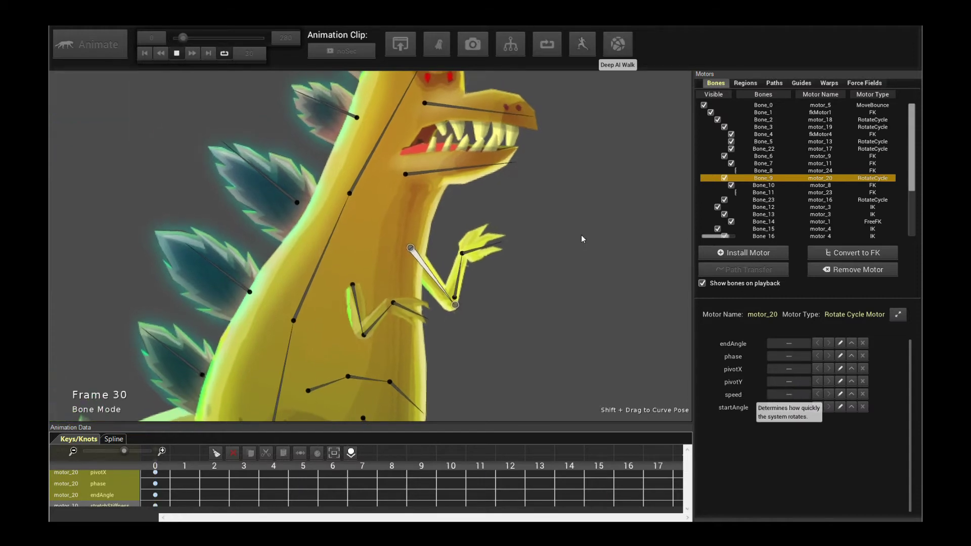
key("space")
Install a Rotate Cycle Motor on the upper bone of the other arm, Bone_6.
left_click(360, 304)
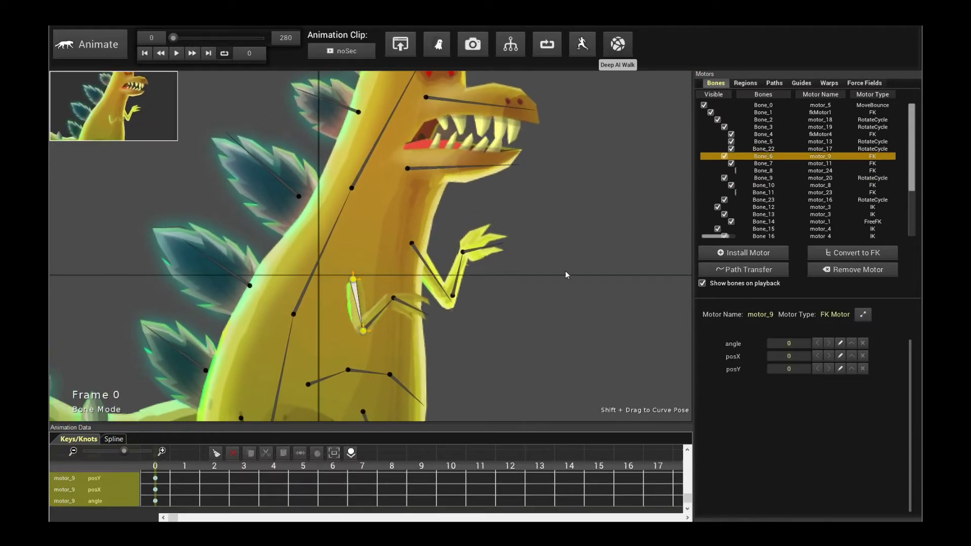
left_click(722, 253)
scroll(679, 258, "down", 5)
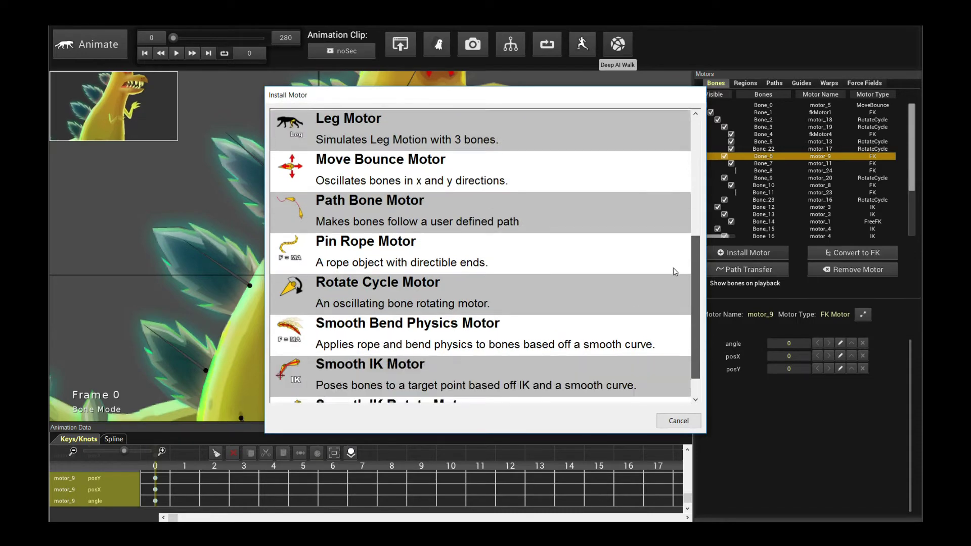
left_click(399, 262)
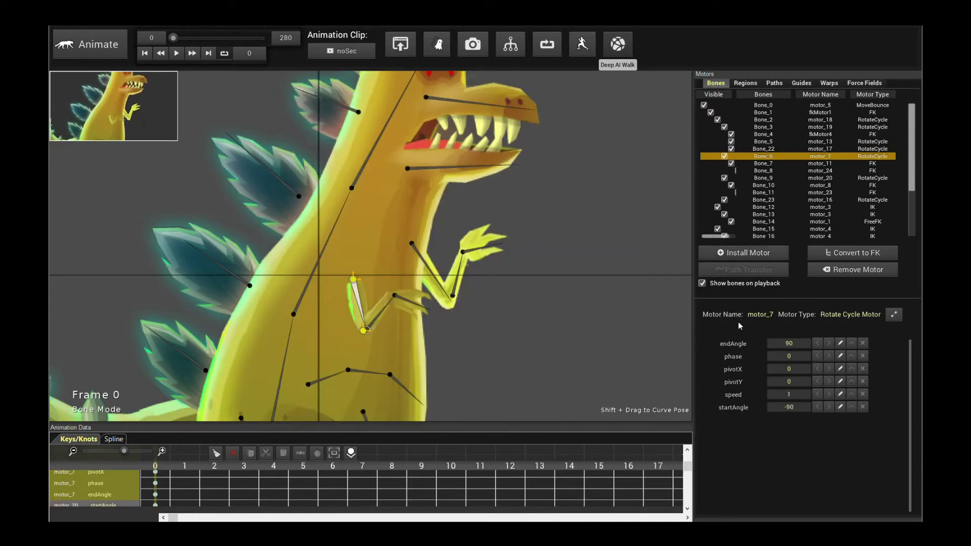
Set Bone_6's Rotate Cycle Motor to end angle 5, start angle -5 and speed 2, and play back the animation.
left_click(807, 346)
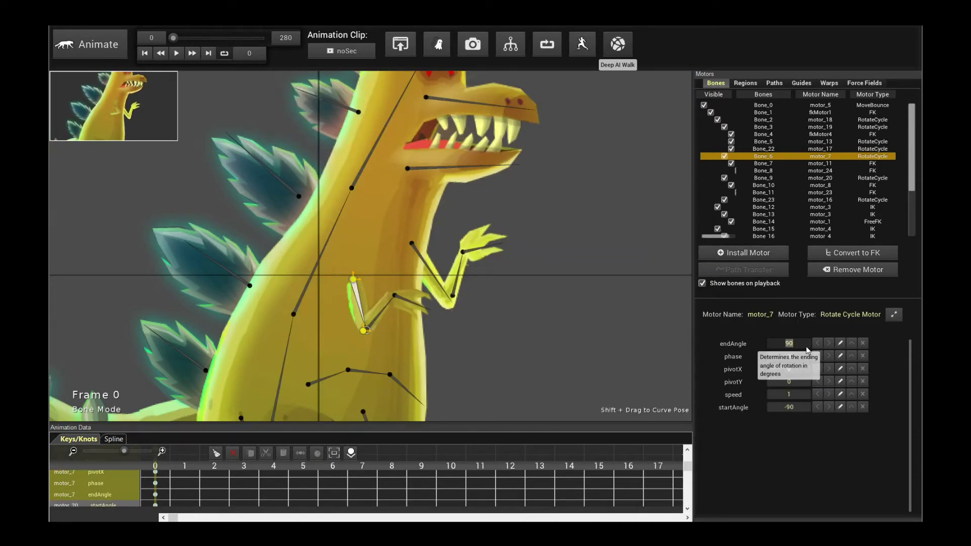
type("5")
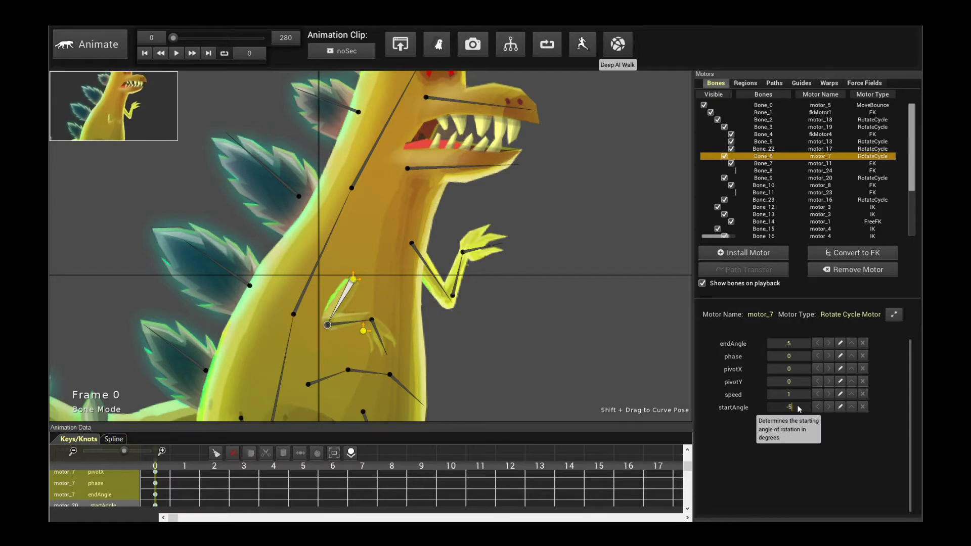
left_click(799, 409)
type("-5")
key("Return")
left_click(802, 395)
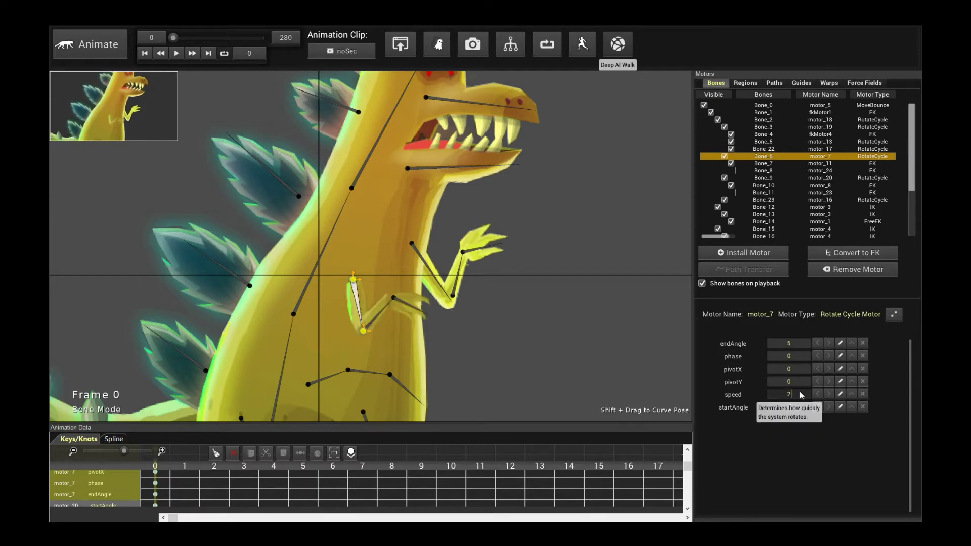
type("2")
key("space")
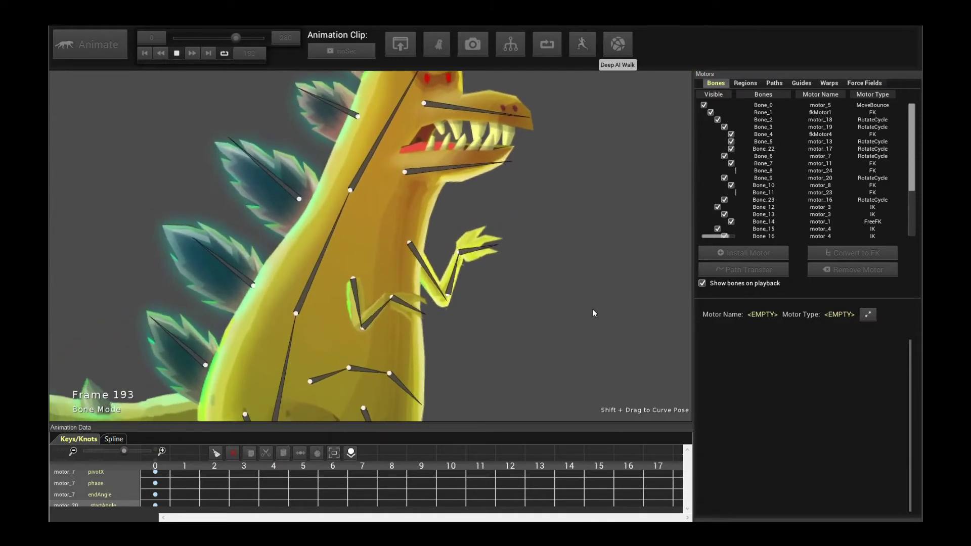
Adjust the phase of Bone_6's Rotate Cycle Motor and play back the animation.
key("space")
left_click(361, 293)
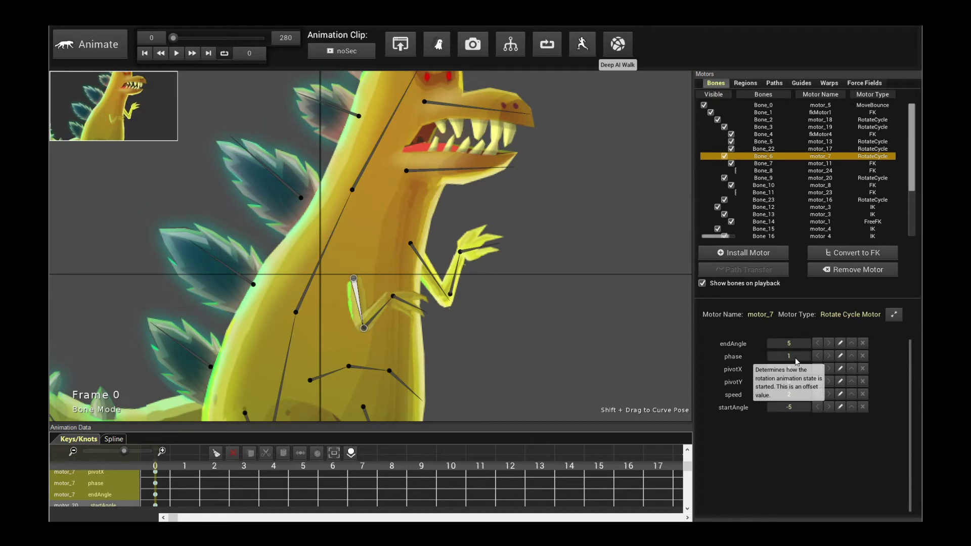
key("space")
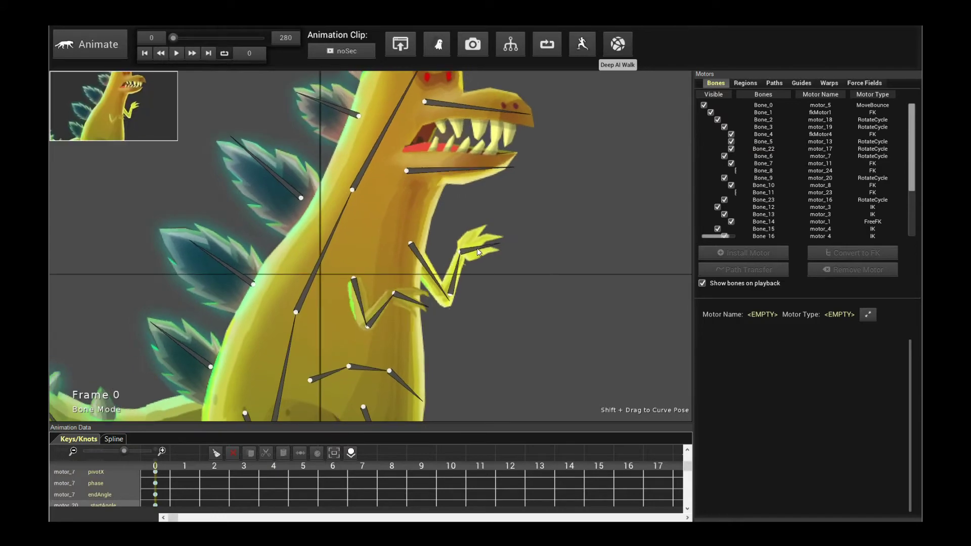
Install a Bend Physics Motor on the raised arm's forearm and hand, Bone_10 and Bone_11, with a gravity factor of 0.
left_click(456, 279)
left_click(456, 280, "shift")
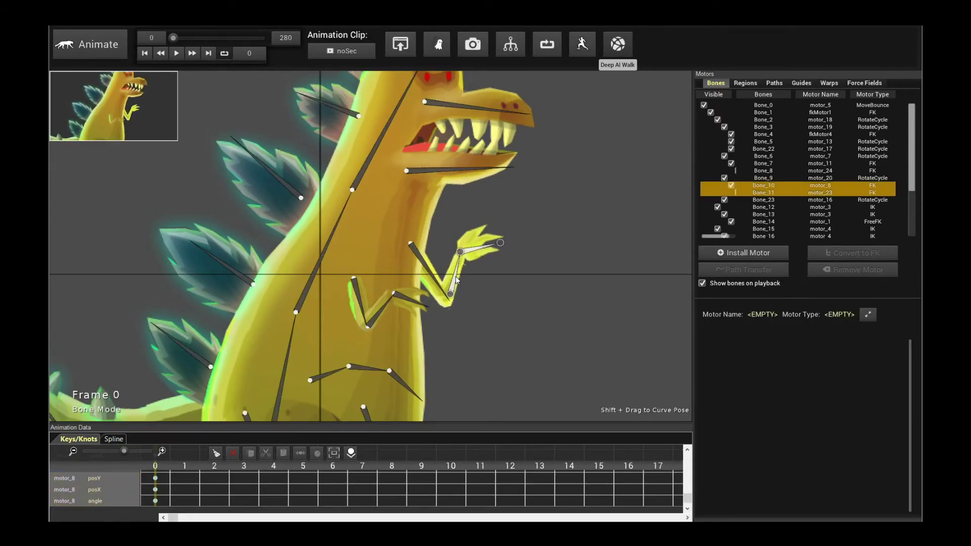
left_click(730, 253)
double_click(506, 127)
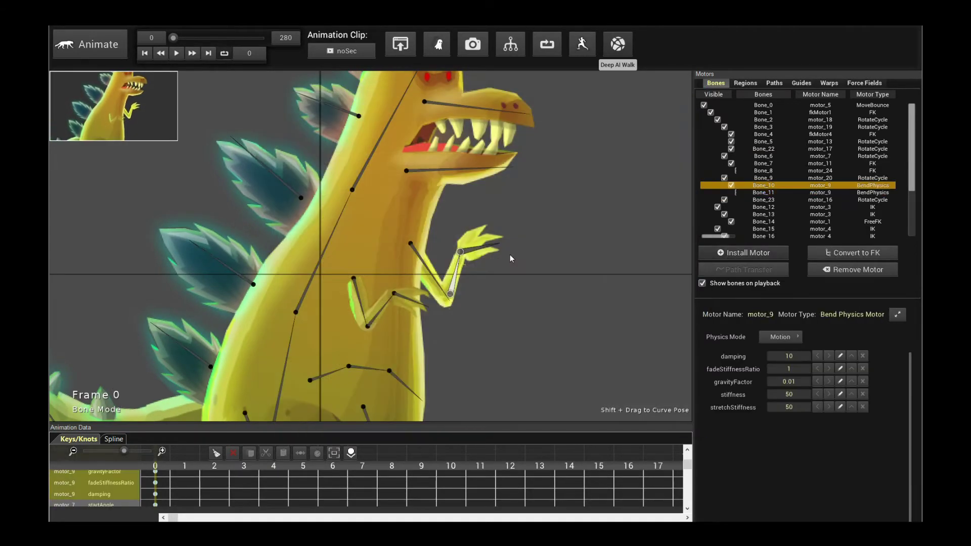
left_click(484, 246)
left_click(796, 385)
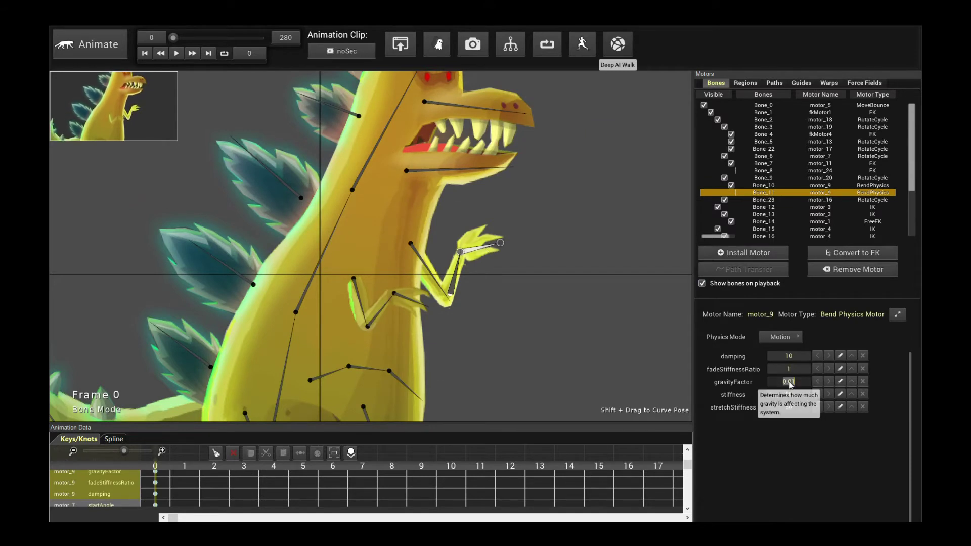
Install a Bend Physics Motor on the other arm's Bone_7 and Bone_8, set its gravity factor to 0, and preview the animation.
left_click(381, 309)
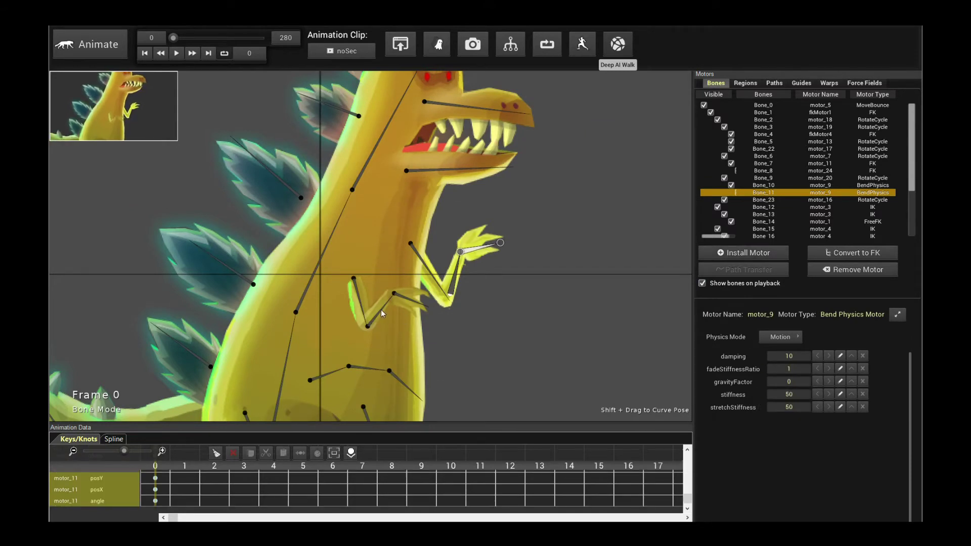
left_click(734, 253)
double_click(406, 116)
left_click(411, 307)
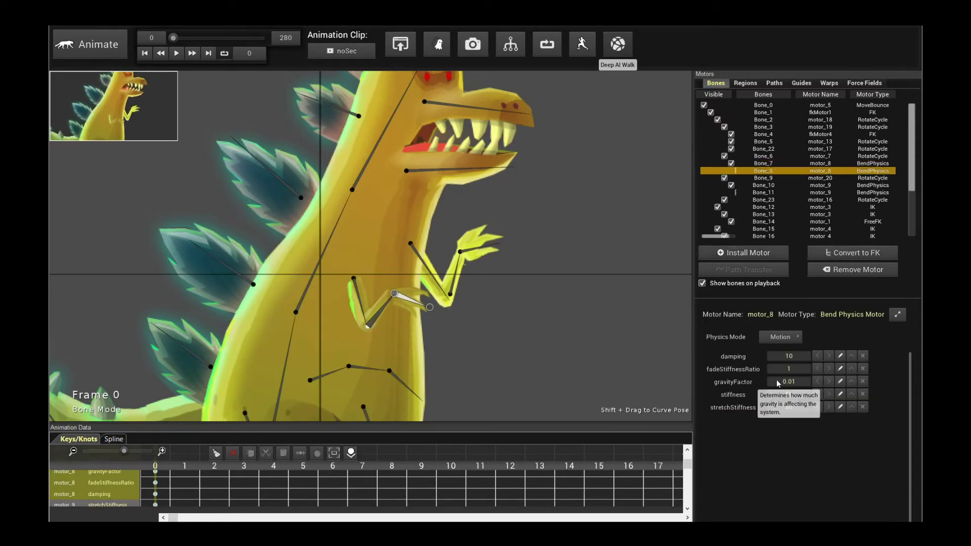
left_click(840, 382)
key("Return")
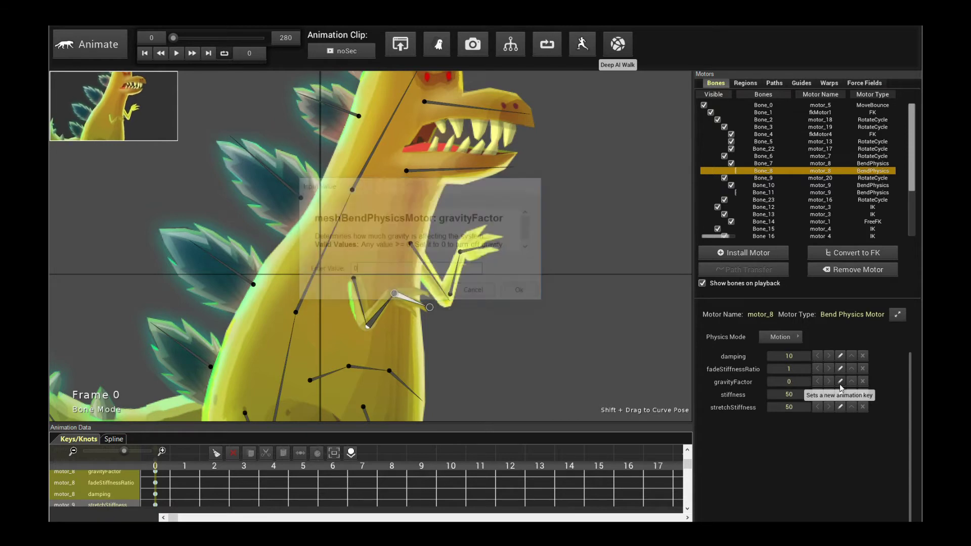
key("space")
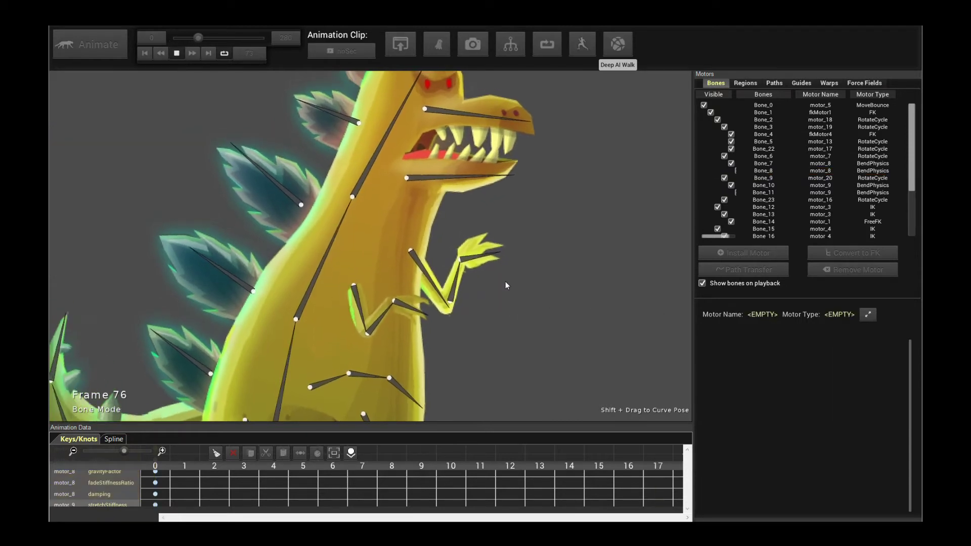
key("space")
Set the damping of both arms' Bend Physics Motors to 15 and play back the animation.
left_click(476, 250)
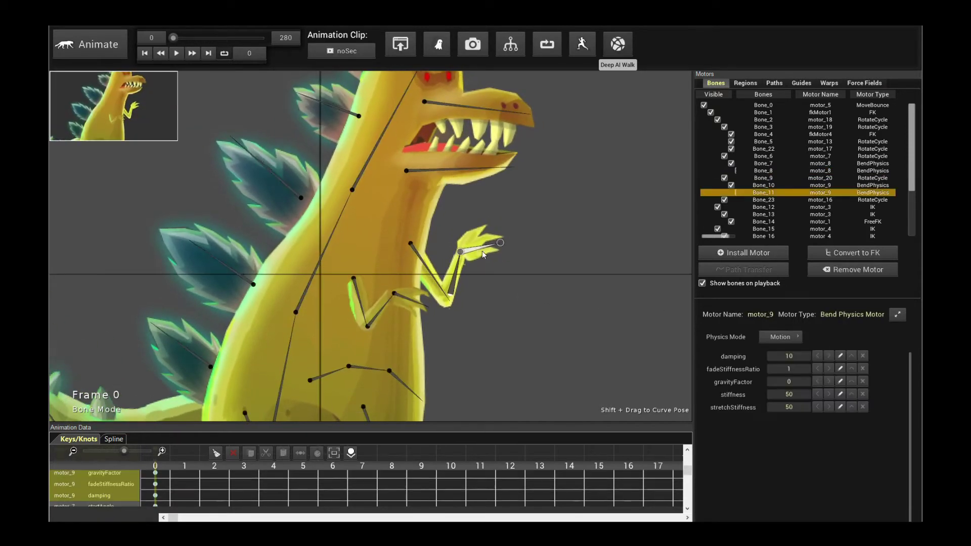
left_click(796, 360)
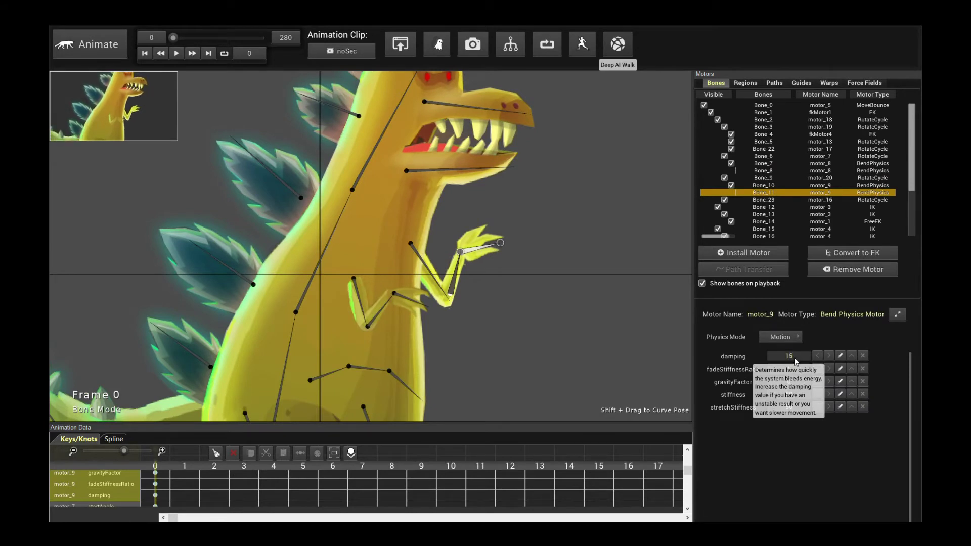
left_click(412, 300)
left_click(795, 359)
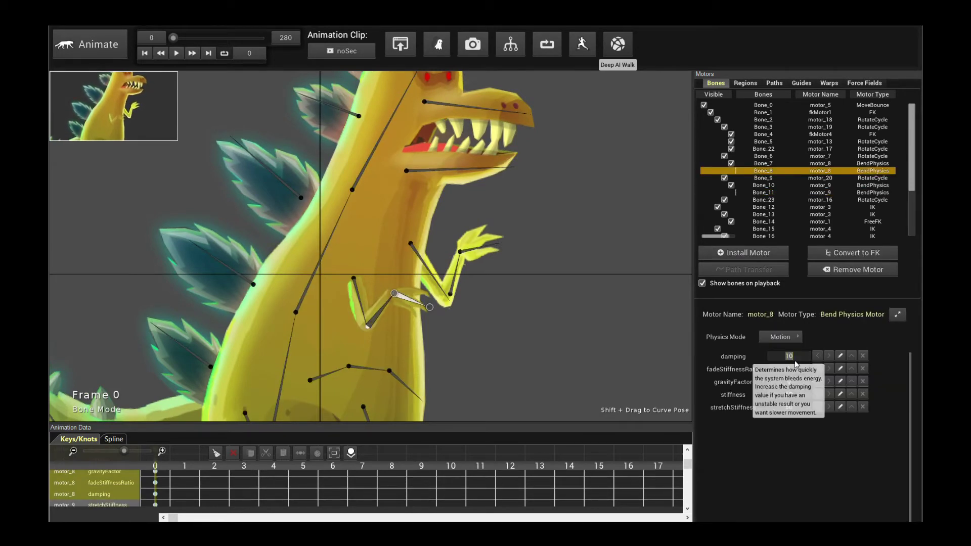
left_click(493, 305)
key("space")
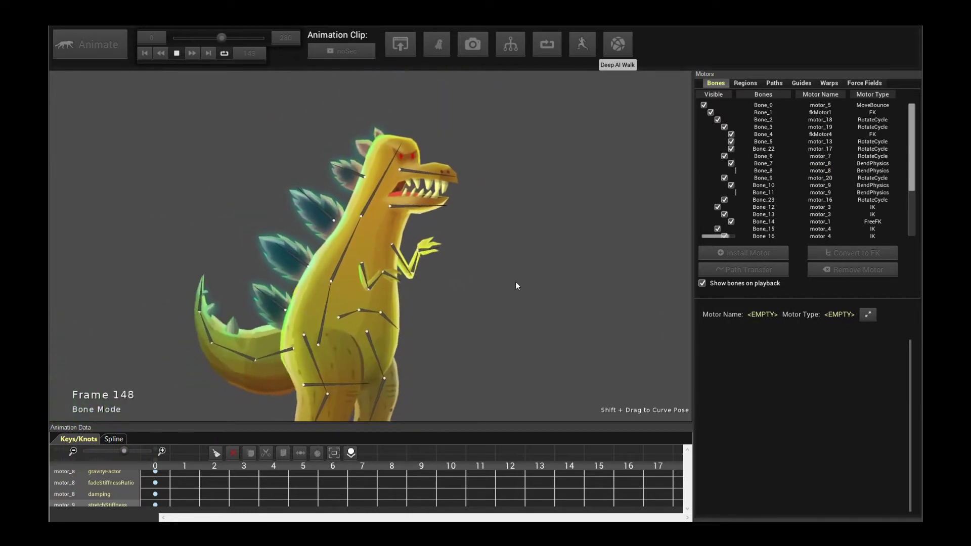
key("space")
Adjust the stiffness of both arms' Bend Physics Motors, using 25 on Bone_7 and Bone_8, and play back with the bones hidden.
left_click(468, 245)
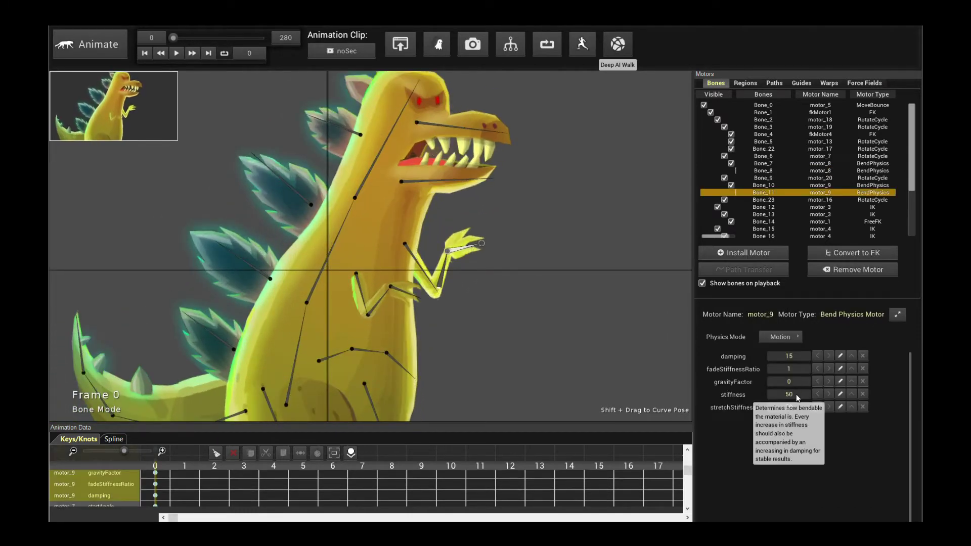
key("space")
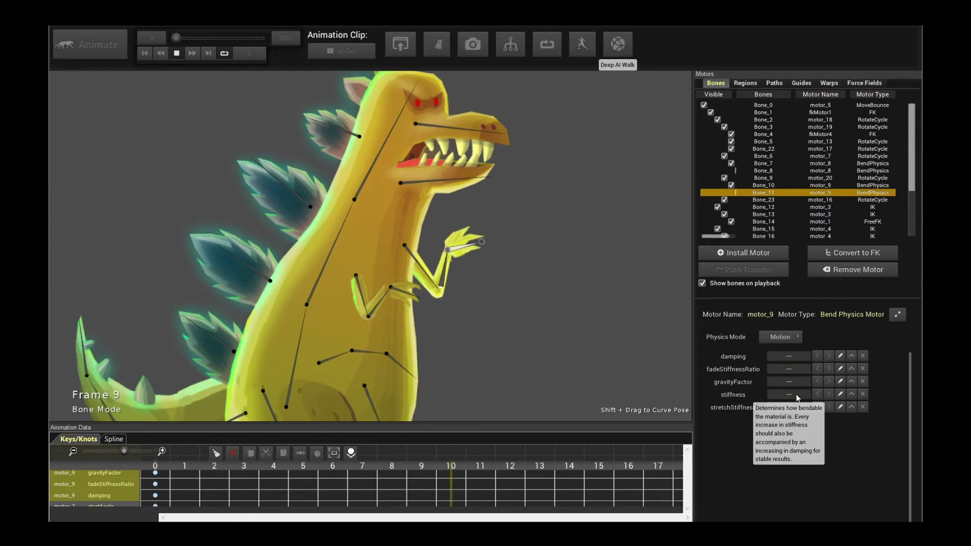
key("space")
left_click(404, 293)
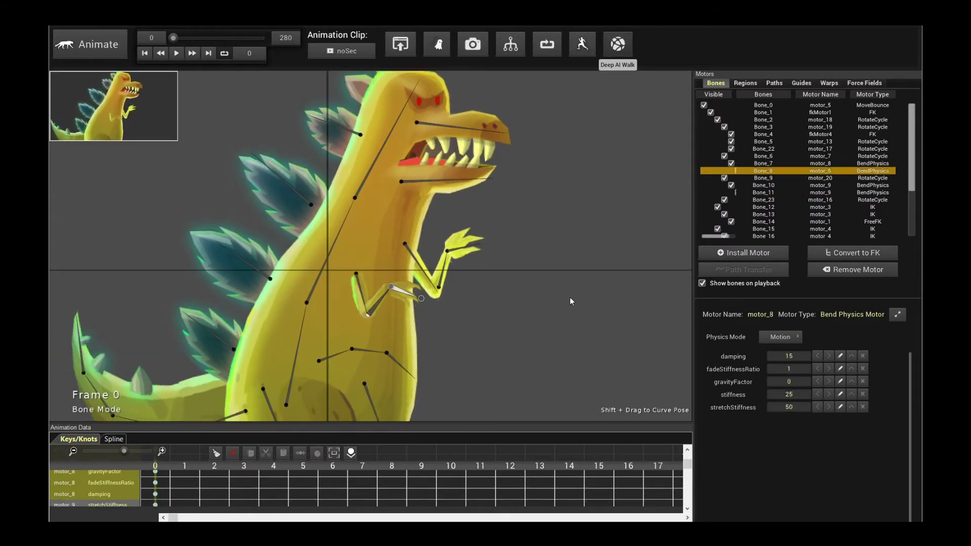
key("space")
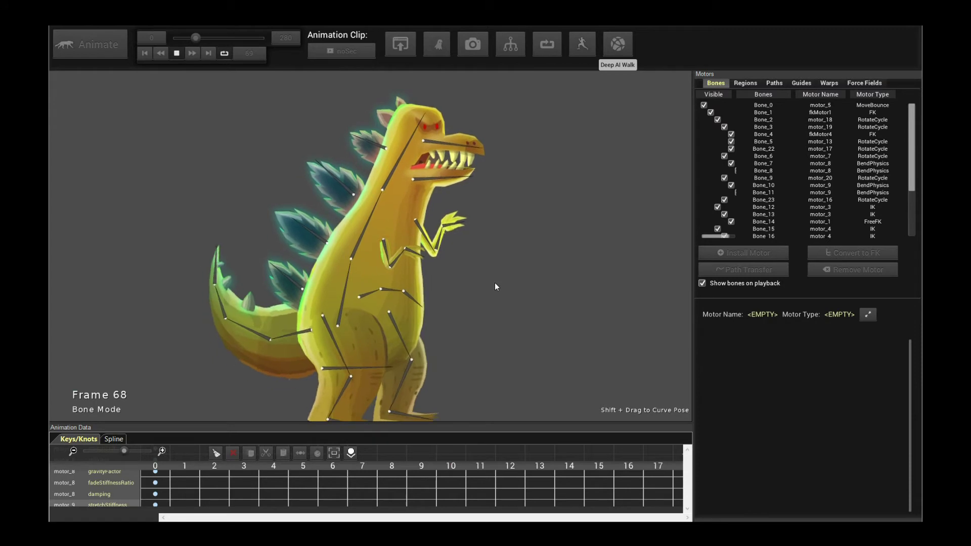
left_click(702, 283)
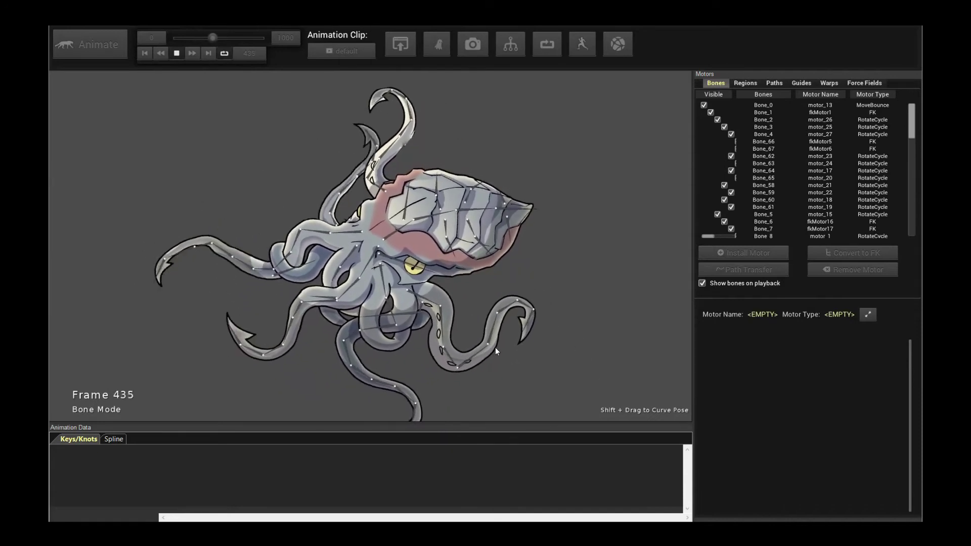
Stop the octopus animation and create a new animation clip named default0.
key("space")
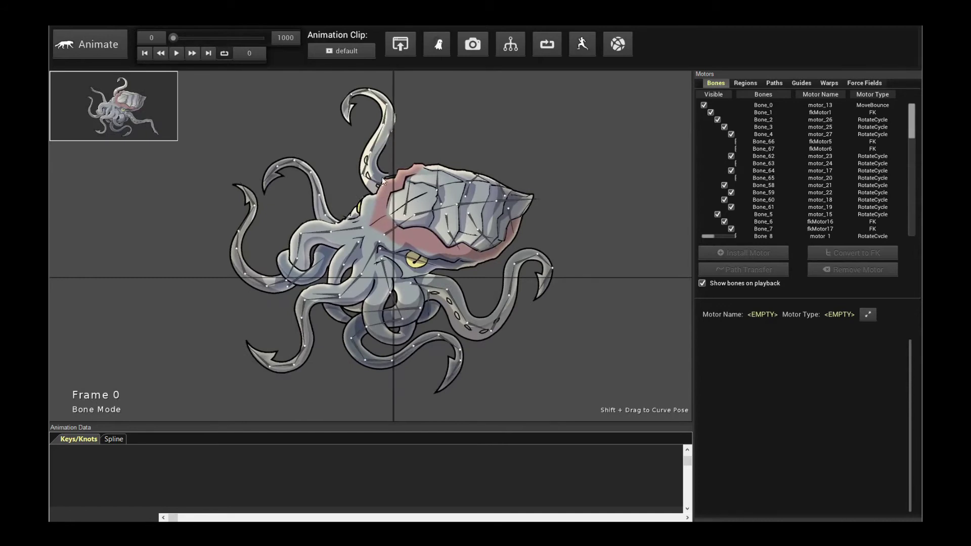
left_click(344, 51)
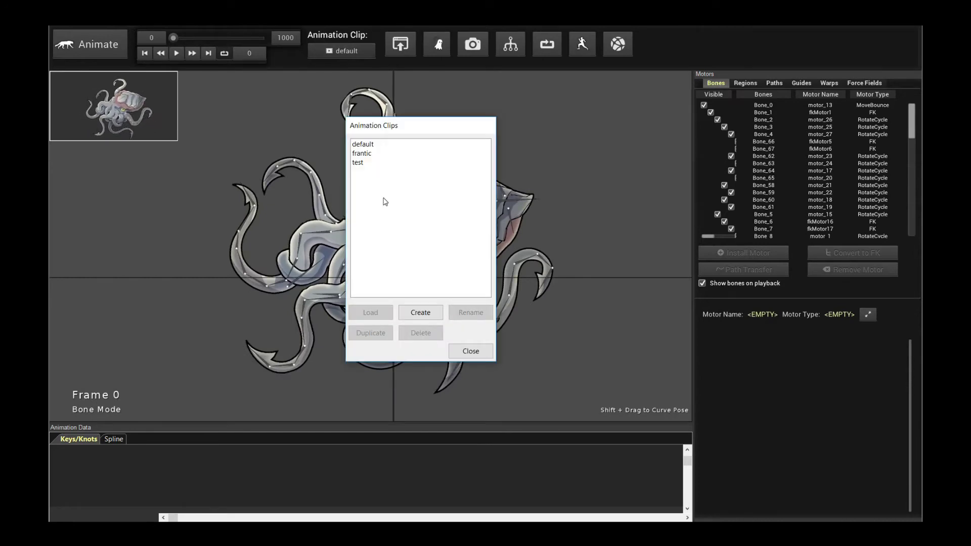
left_click(437, 312)
key("Return")
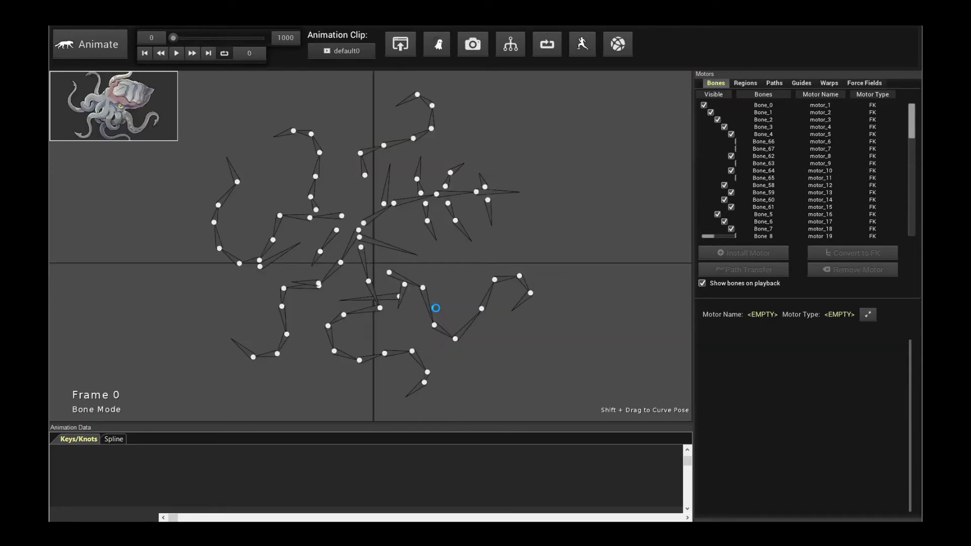
key("space")
key("space")
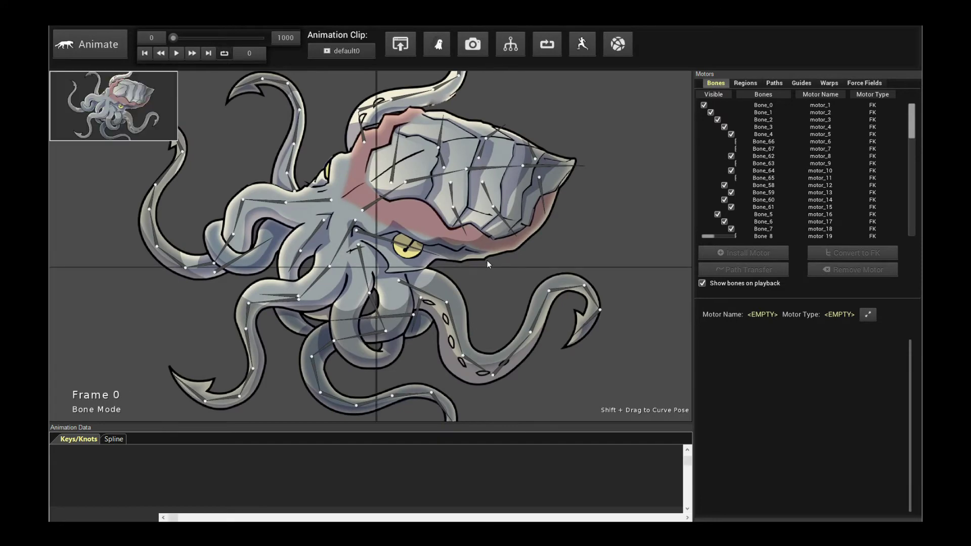
Select the whole bone chain of the octopus's lower-left tentacle, from Bone_7 out to the hooked tip.
scroll(556, 273, "up", 3)
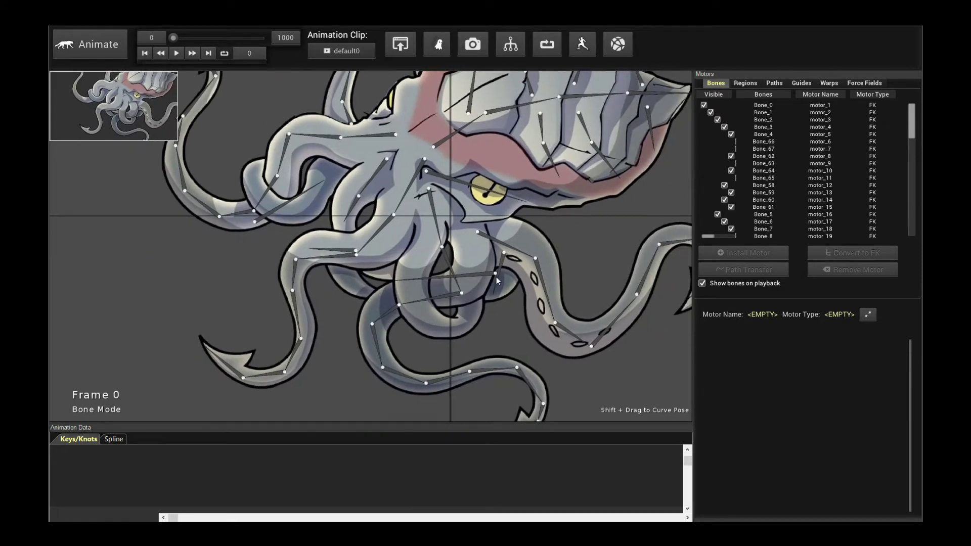
left_click_drag(508, 312, 486, 278)
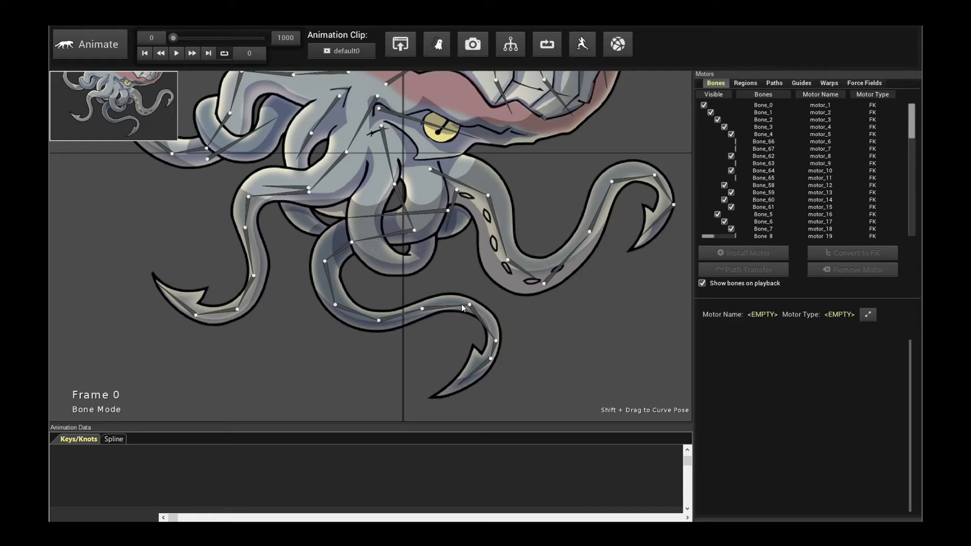
left_click(482, 370)
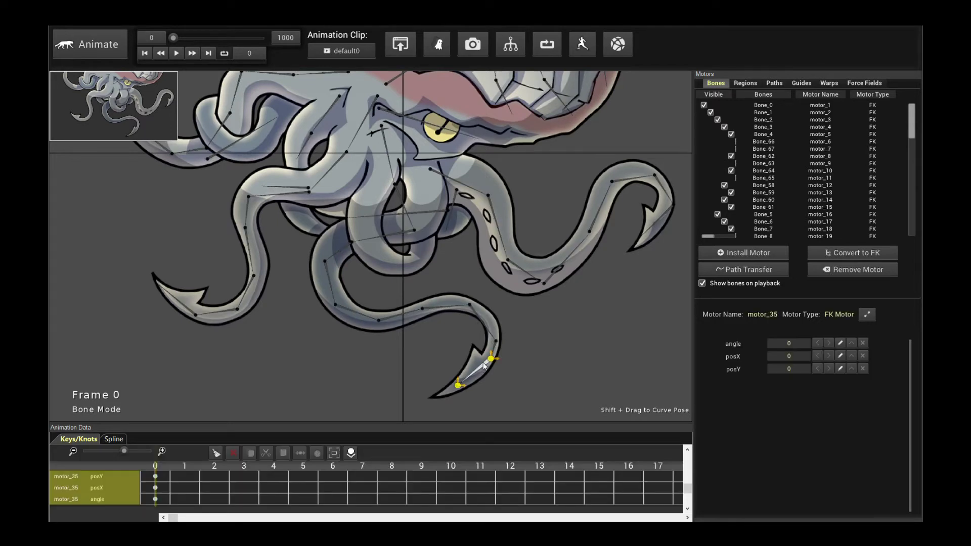
left_click(407, 317)
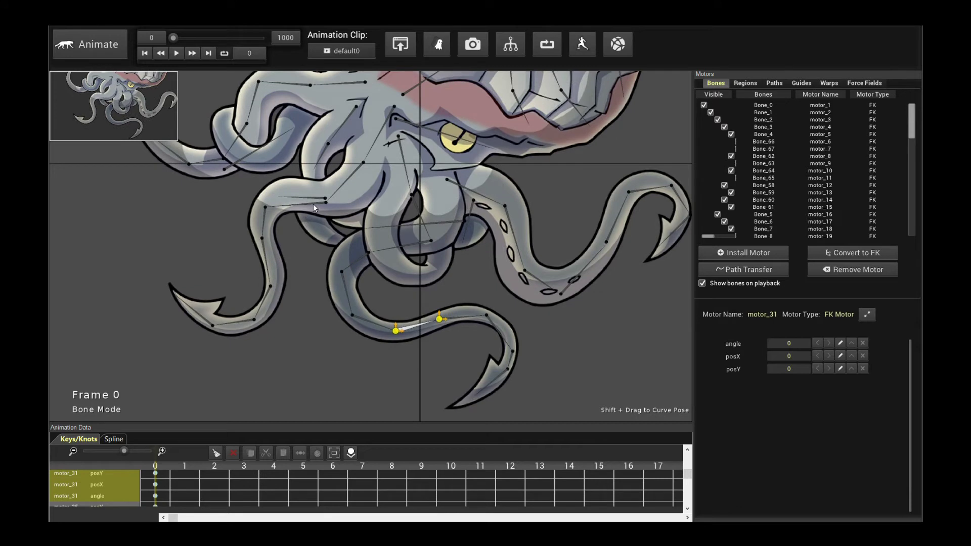
left_click(282, 204)
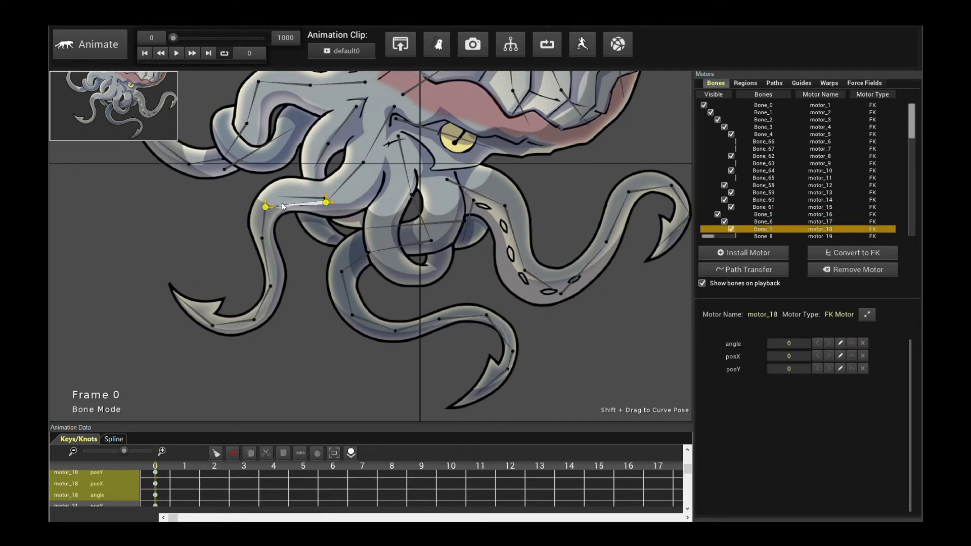
left_click(282, 202)
left_click(201, 314)
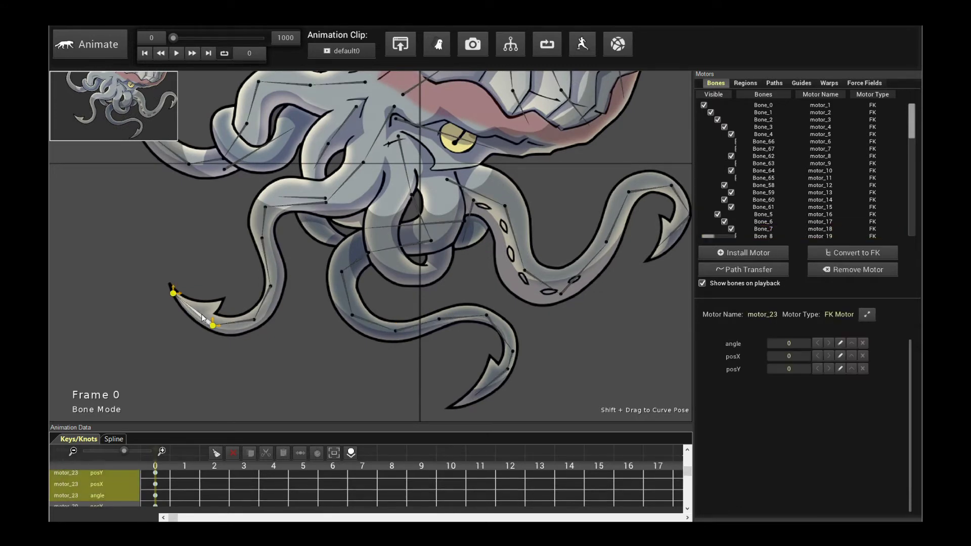
left_click(201, 318)
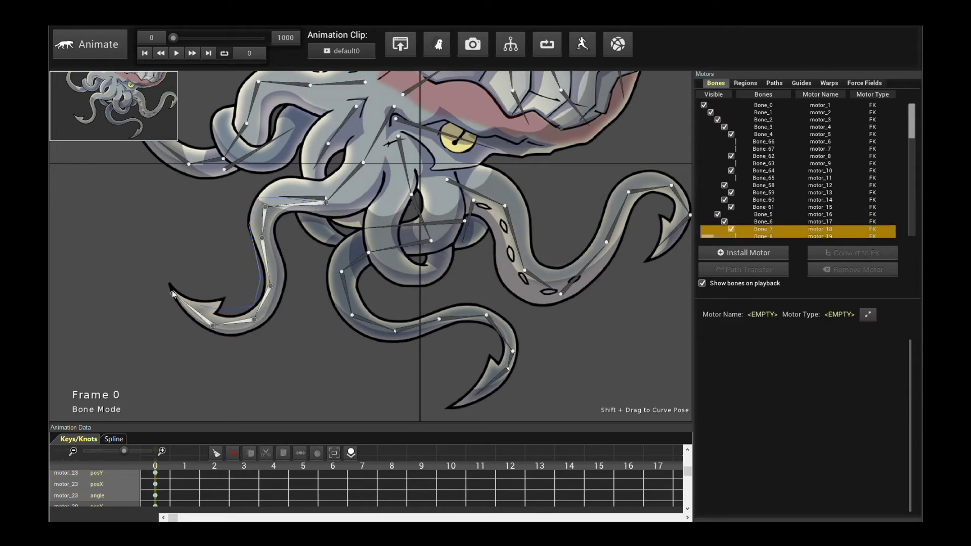
Try bending the selected tentacle chain with curve posing at frame 0, and undo the attempts.
left_click_drag(137, 237, 142, 241)
key("ctrl+z")
left_click_drag(281, 219, 274, 218)
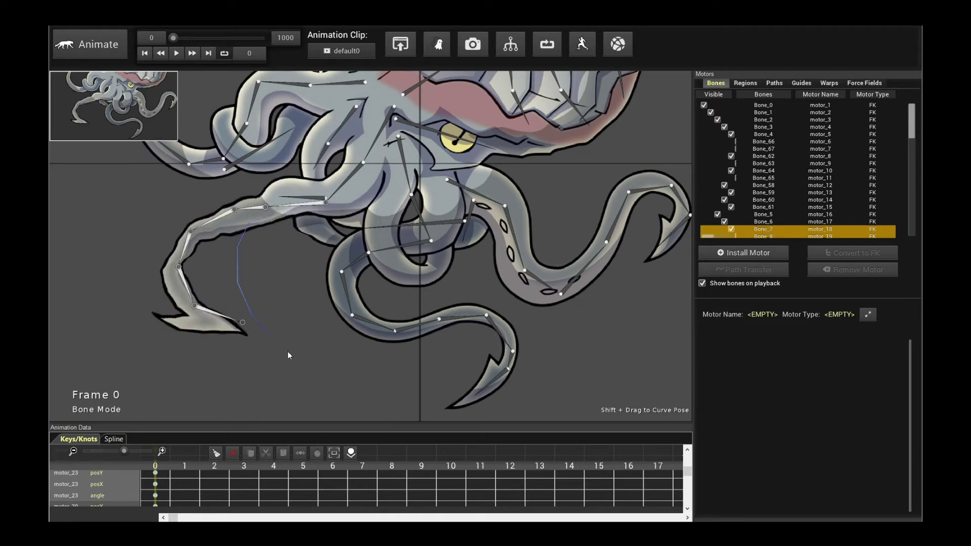
key("ctrl+z")
key("ctrl+z")
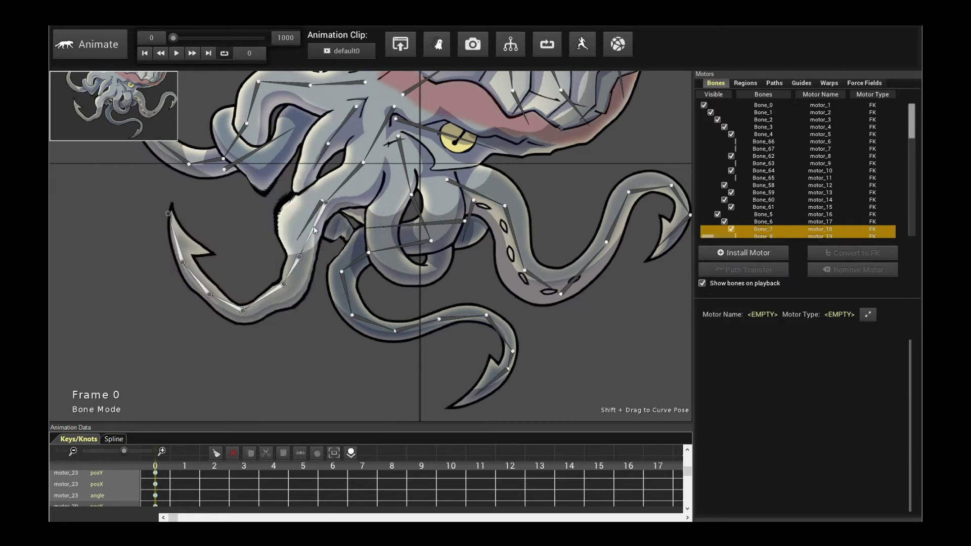
Curve-pose the selected tentacle chain at frame 0, and key a pose with its tip raised at frame 7.
left_click_drag(219, 248, 221, 249)
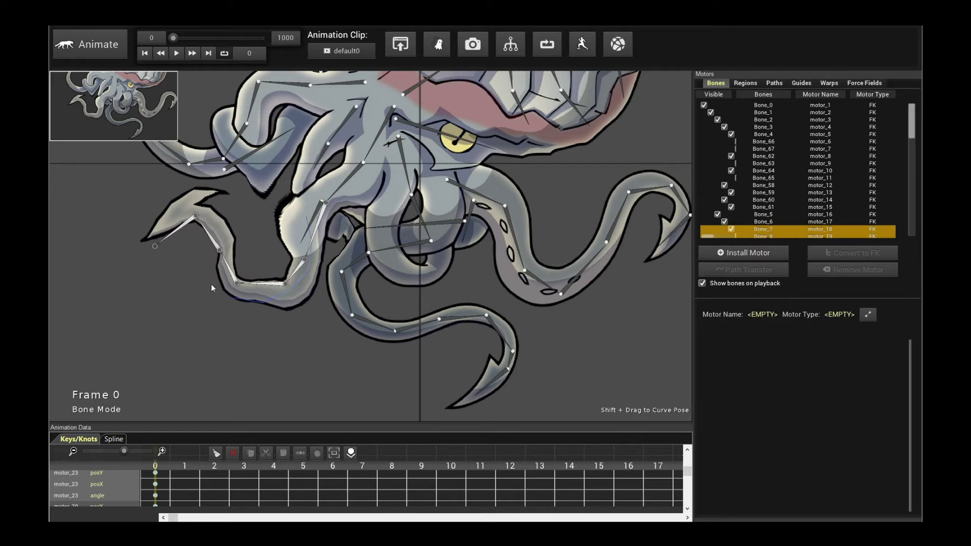
left_click_drag(106, 270, 107, 269)
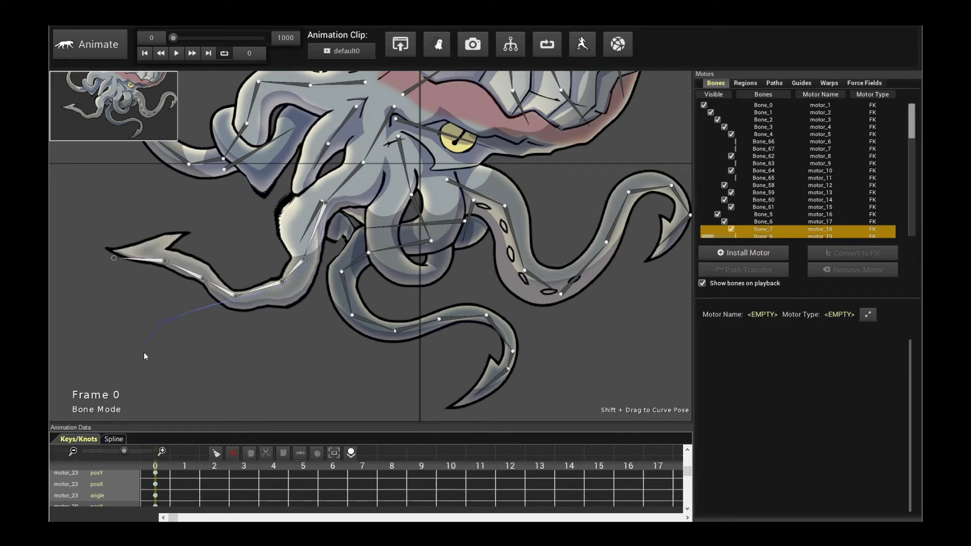
left_click_drag(144, 356, 145, 360)
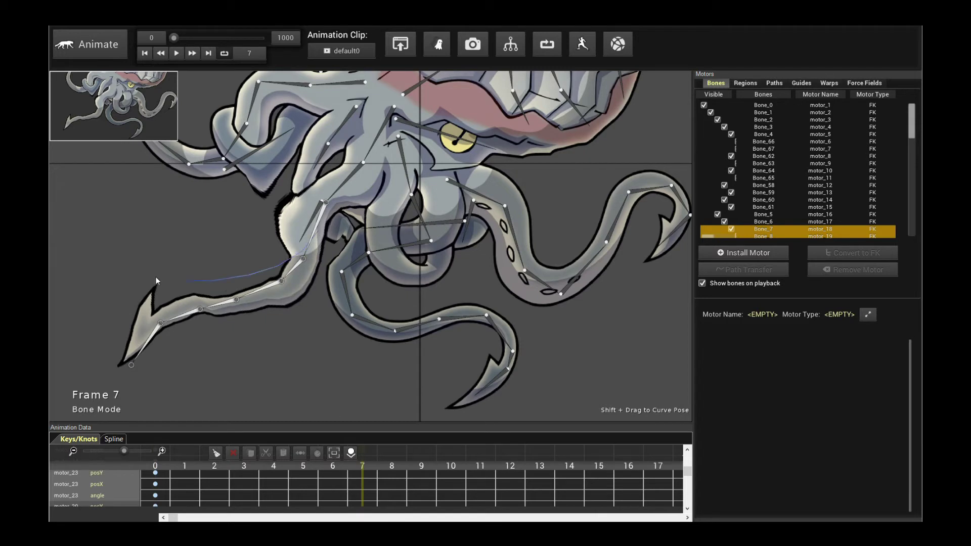
left_click_drag(88, 189, 88, 190)
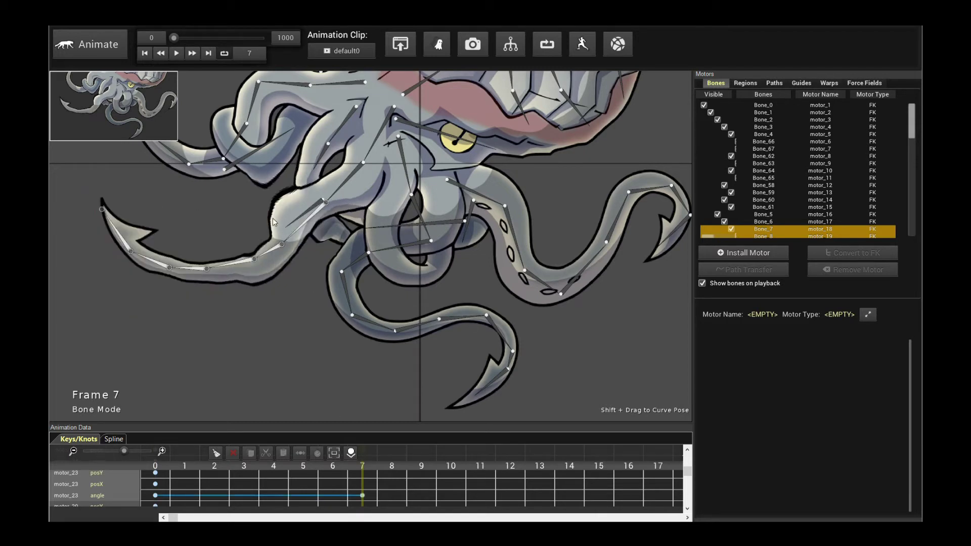
Return to frame 0 and clear the animation from all motors.
left_click_drag(348, 468, 138, 456)
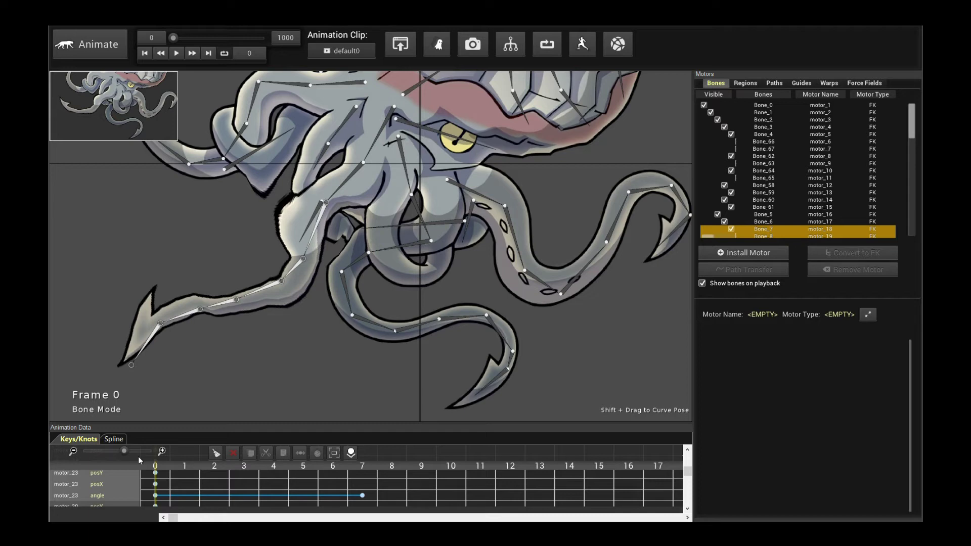
left_click(320, 219)
left_click(878, 270)
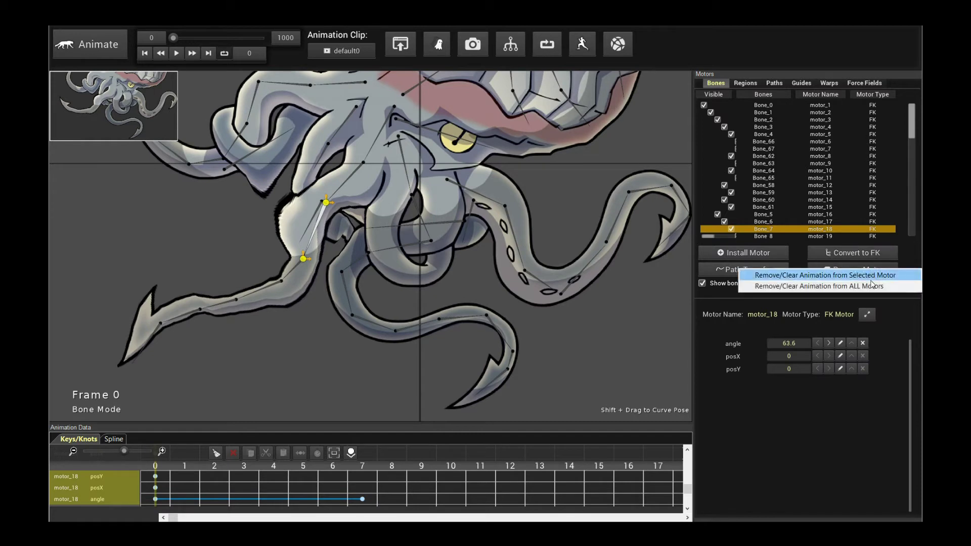
left_click(862, 286)
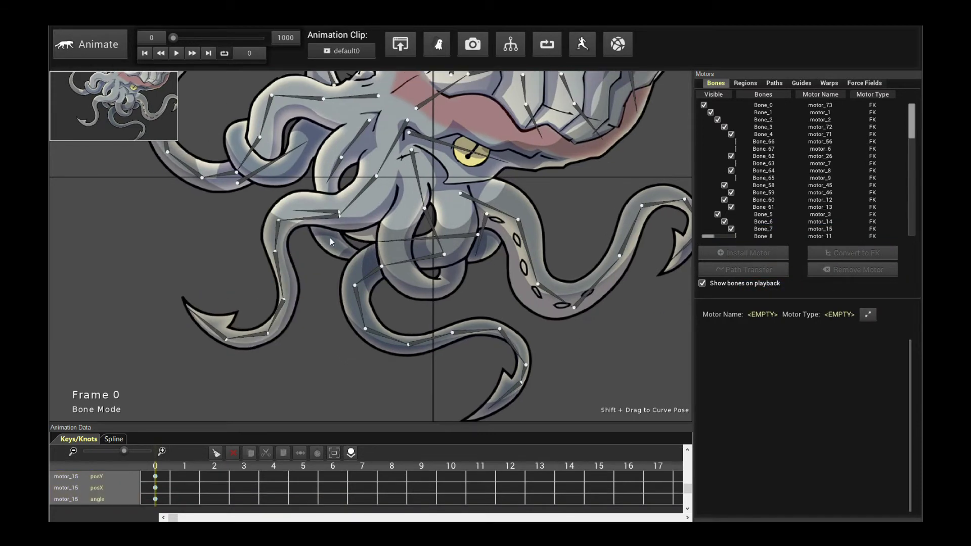
Install a Pin Rope Motor on the lower-left tentacle's bone chain, from Bone_7 out to the hooked tip.
left_click(325, 216)
left_click_drag(277, 238, 274, 316)
left_click(252, 338)
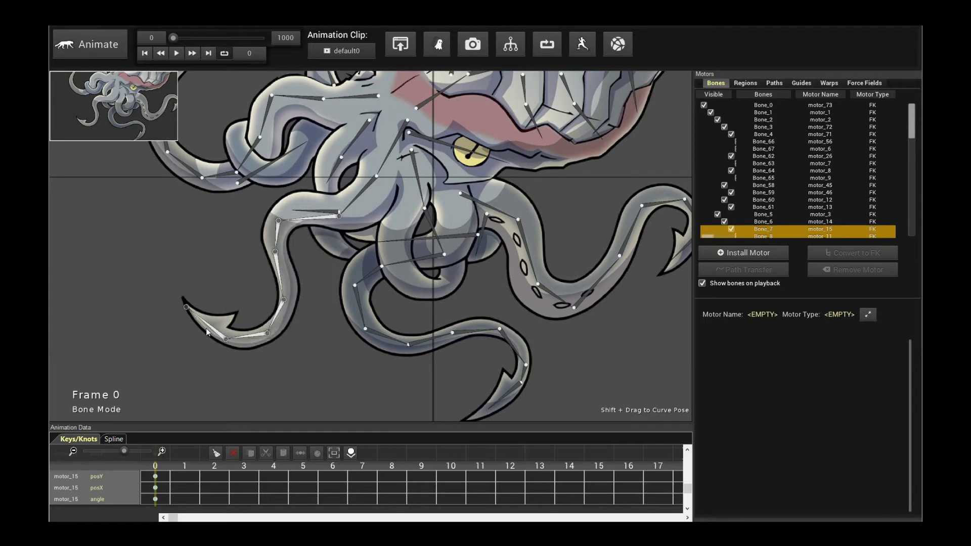
left_click(744, 253)
scroll(545, 281, "down", 3)
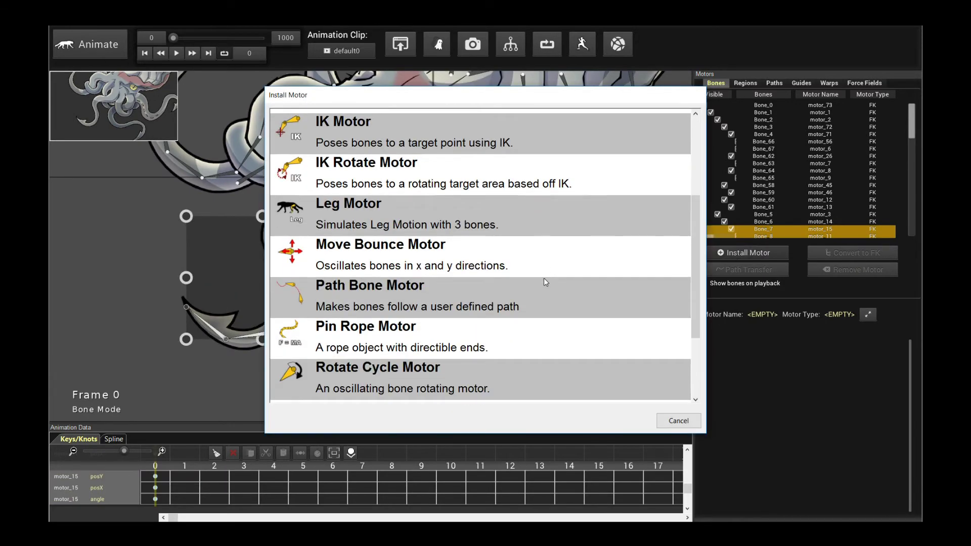
left_click(375, 330)
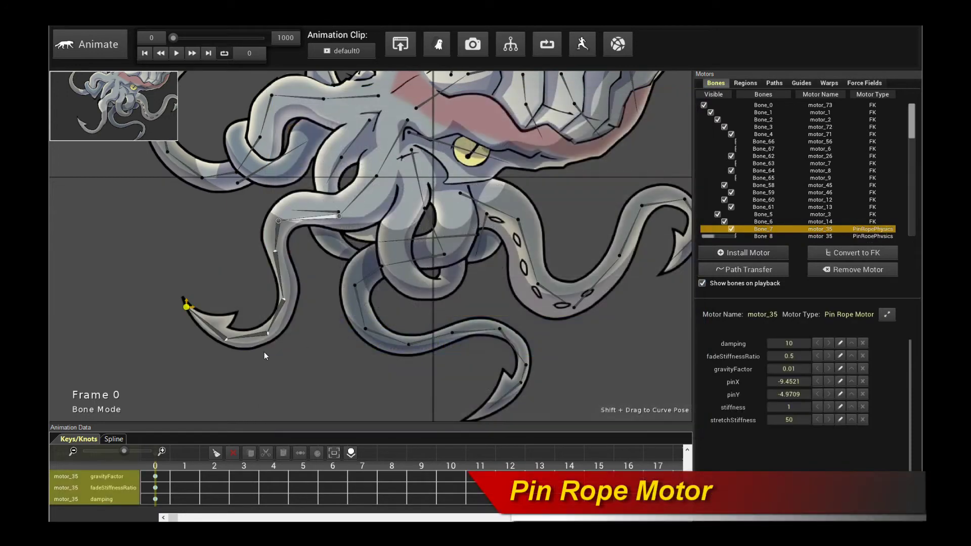
Set the Pin Rope Motor's gravityFactor to 0.
left_click(264, 352)
left_click(208, 323)
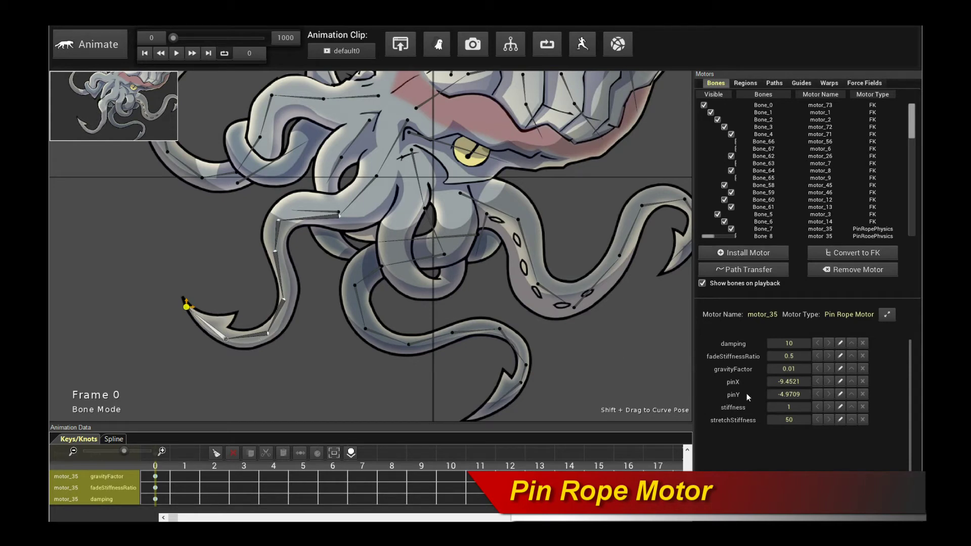
type("0")
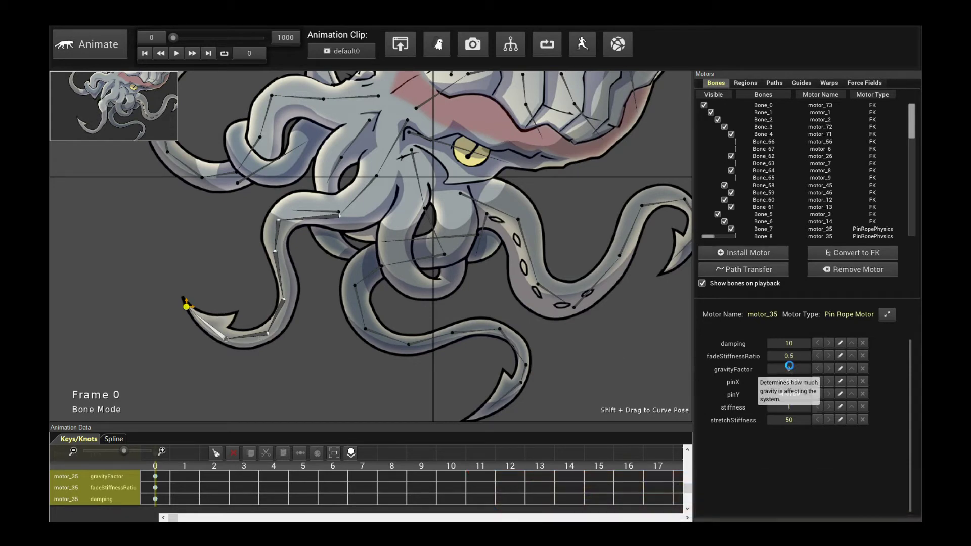
key("Return")
left_click(382, 388)
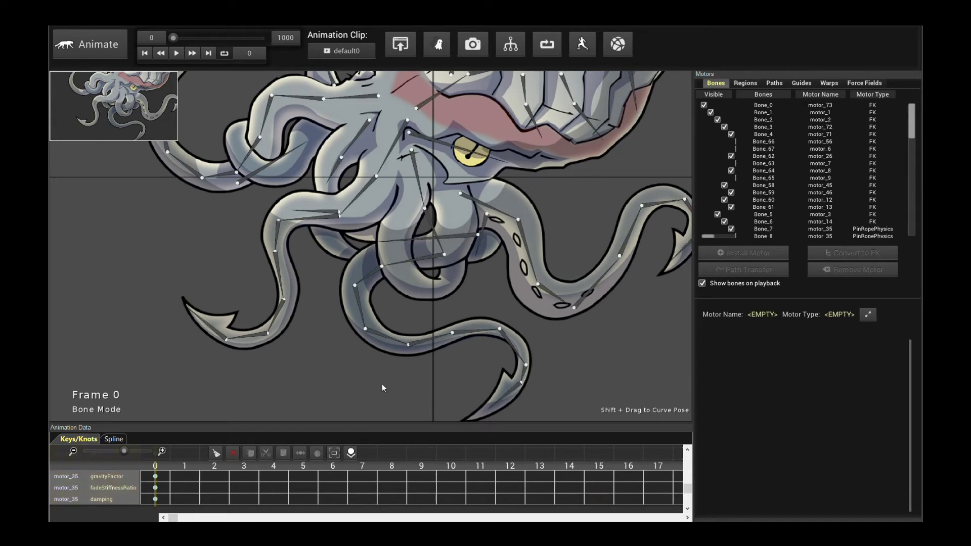
Key the tentacle's pin at frame 10, up and outward at about pinX -14.3, pinY -1.2, and preview the motion.
left_click(221, 337)
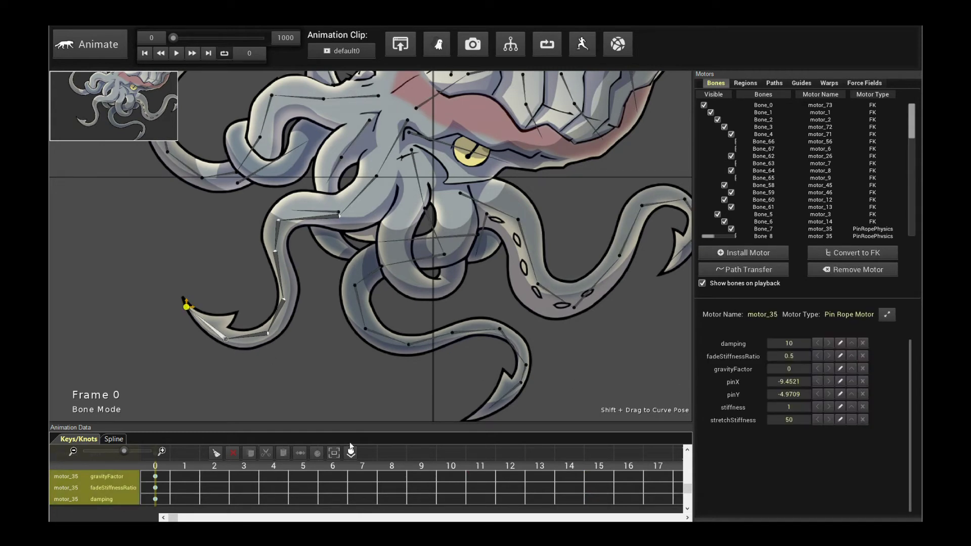
left_click(448, 470)
left_click_drag(186, 310, 60, 211)
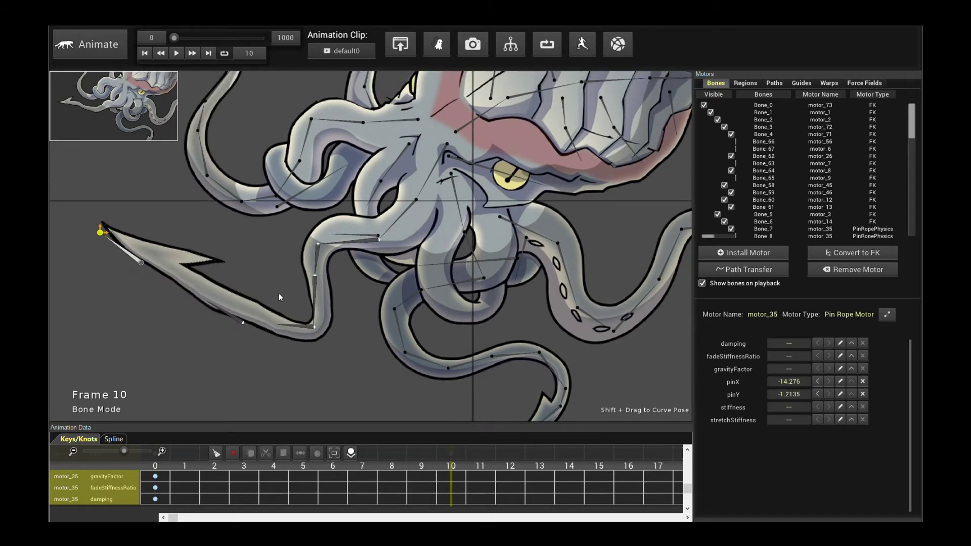
key("space")
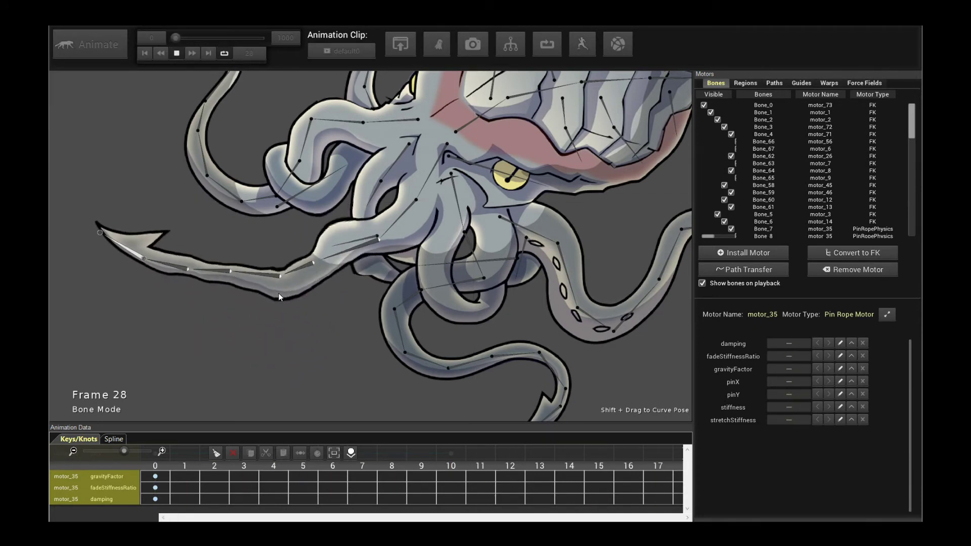
key("space")
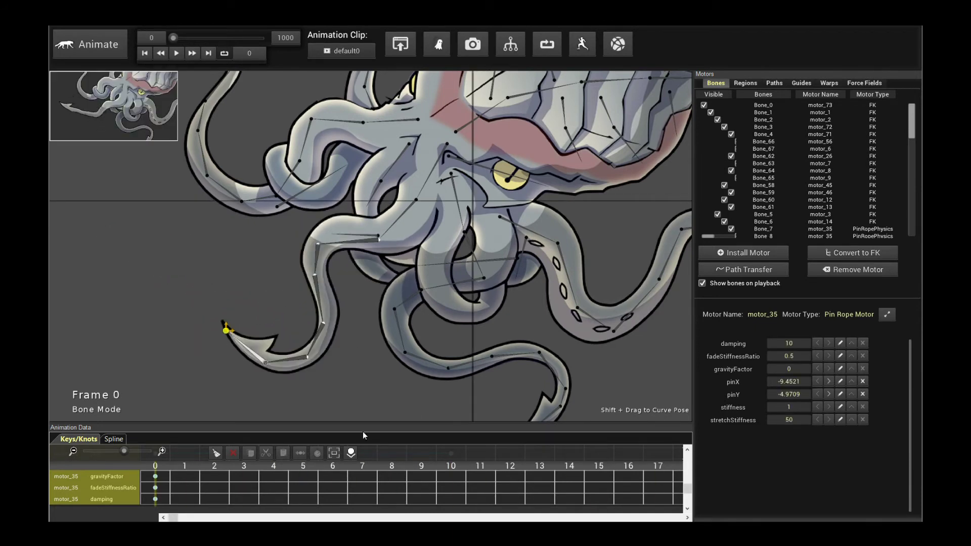
Expand the timeline to show the pin tracks, and key the pin at frame 21, lowered to about pinX -7.6, pinY -7.5.
left_click_drag(368, 421, 384, 361)
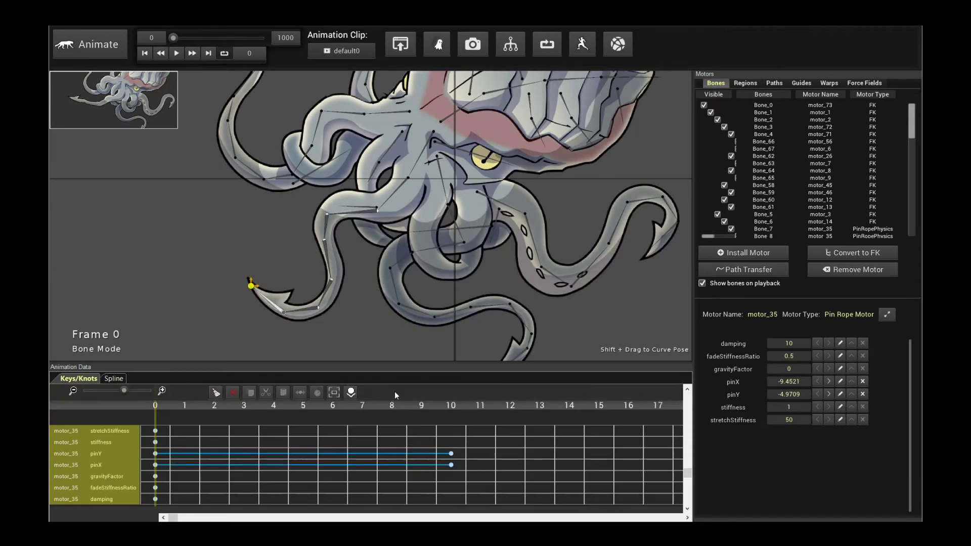
left_click_drag(124, 391, 107, 389)
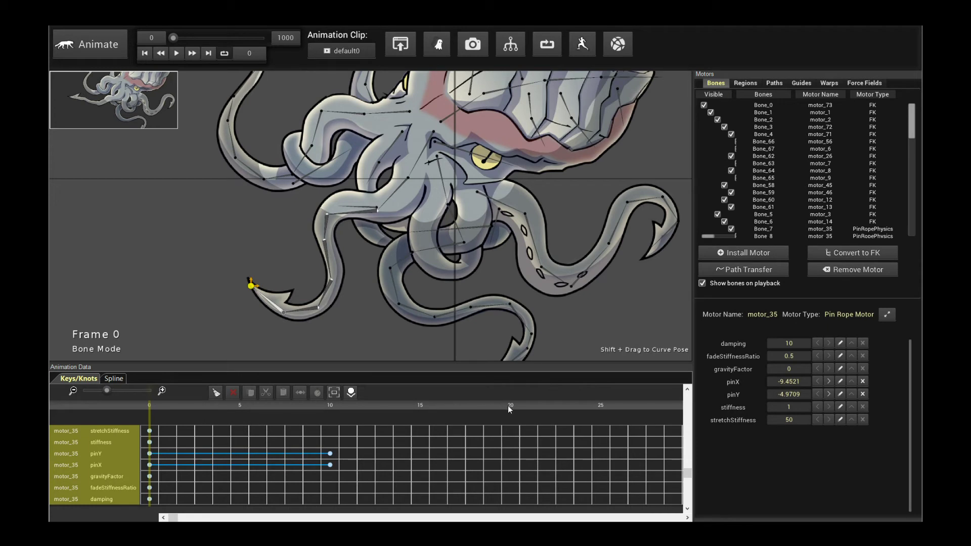
left_click(527, 406)
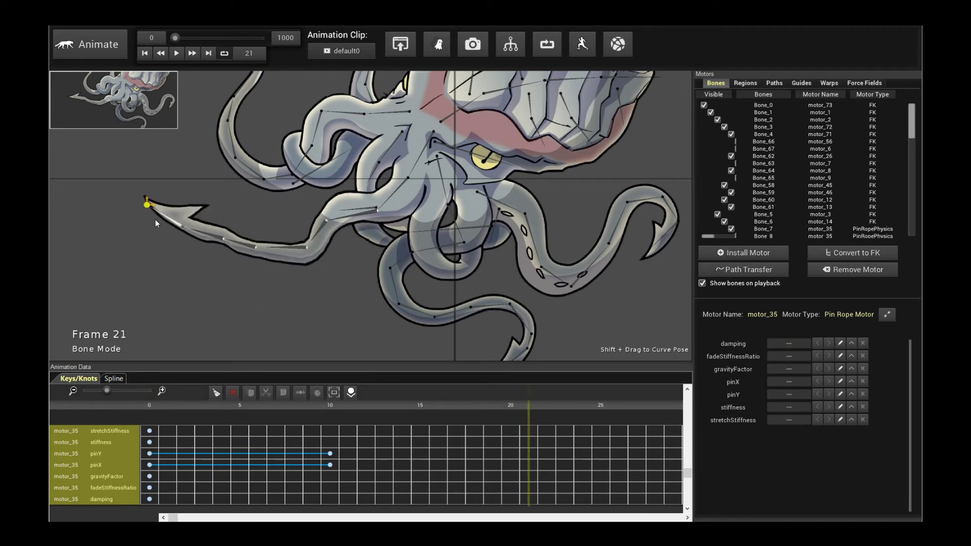
left_click_drag(260, 302, 299, 348)
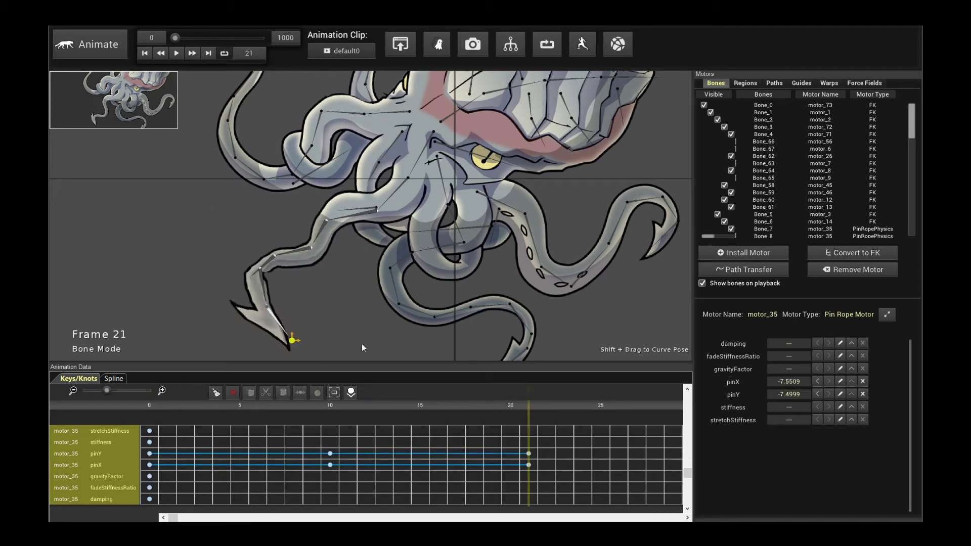
Play the animation repeatedly to examine how the rope tentacle follows its keyed pin.
key("space")
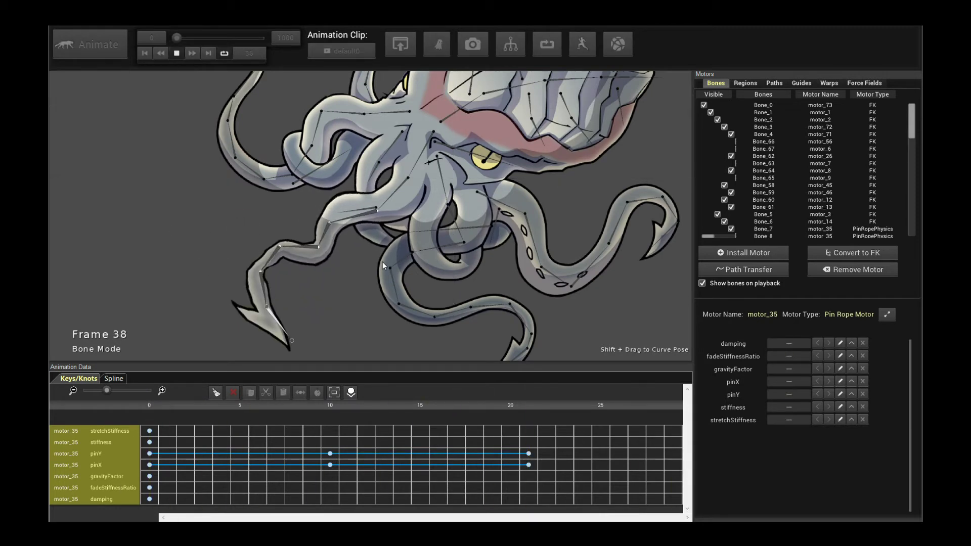
key("space")
scroll(382, 262, "up", 3)
key("space")
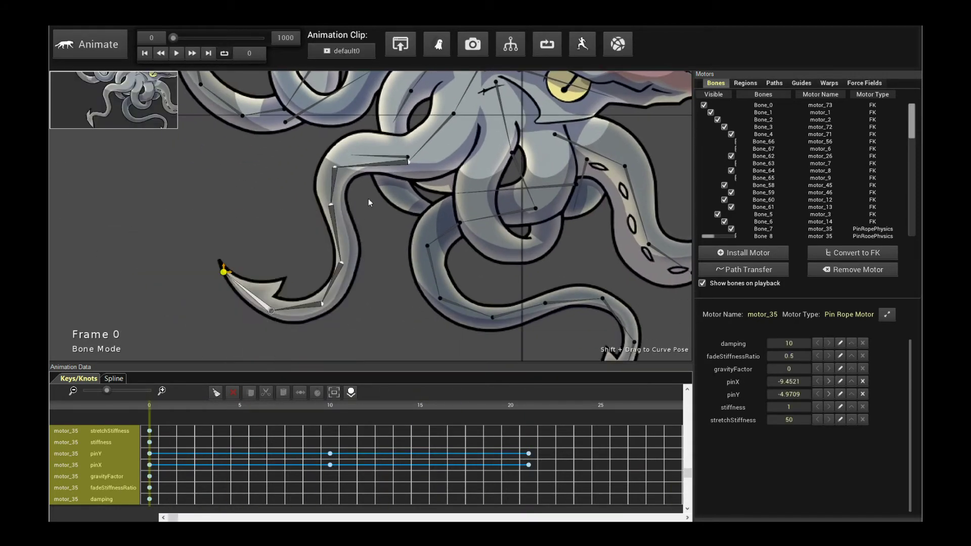
key("space")
key("space")
key("space")
key("space")
key("space")
key("space")
key("space")
key("space")
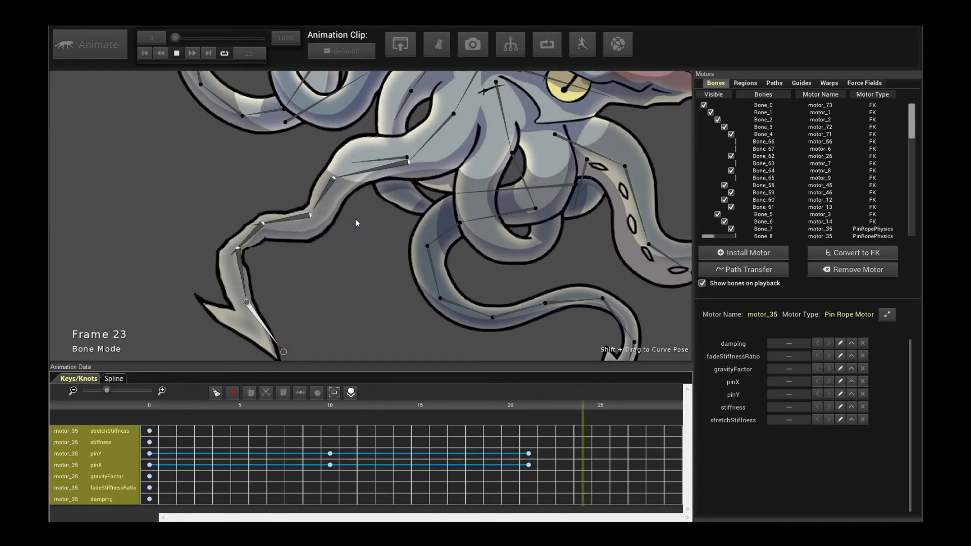
key("space")
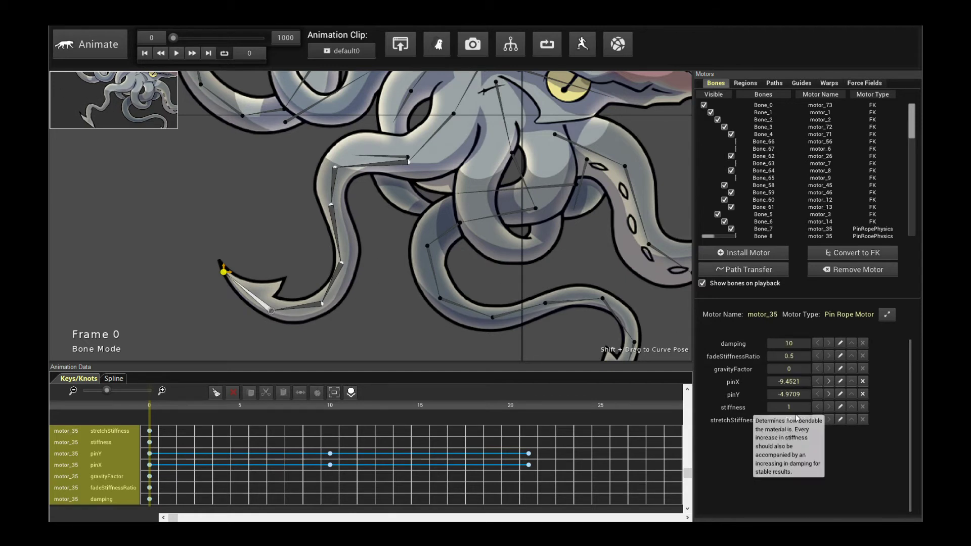
Try a stretchStiffness of 100 on the tentacle's Pin Rope Motor and play the animation.
left_click(777, 421)
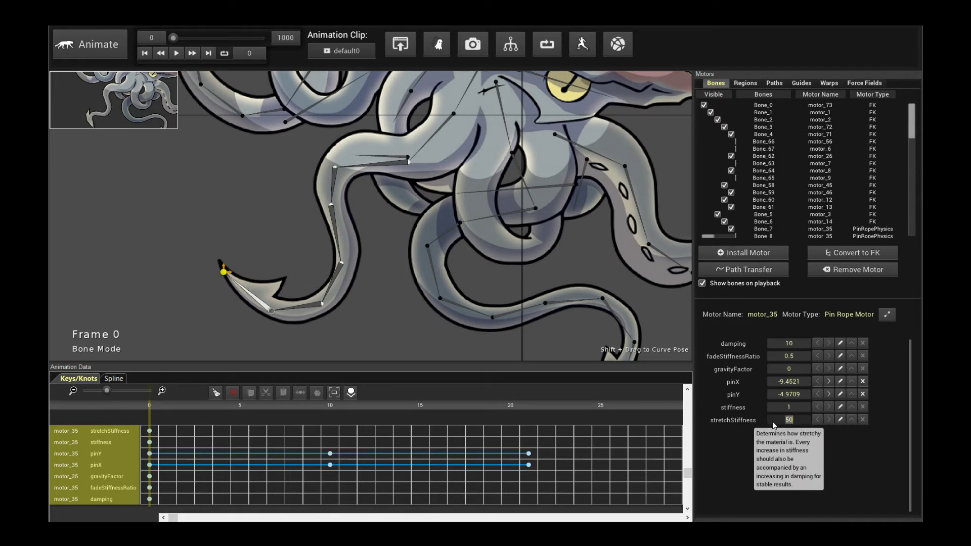
type("100")
key("Return")
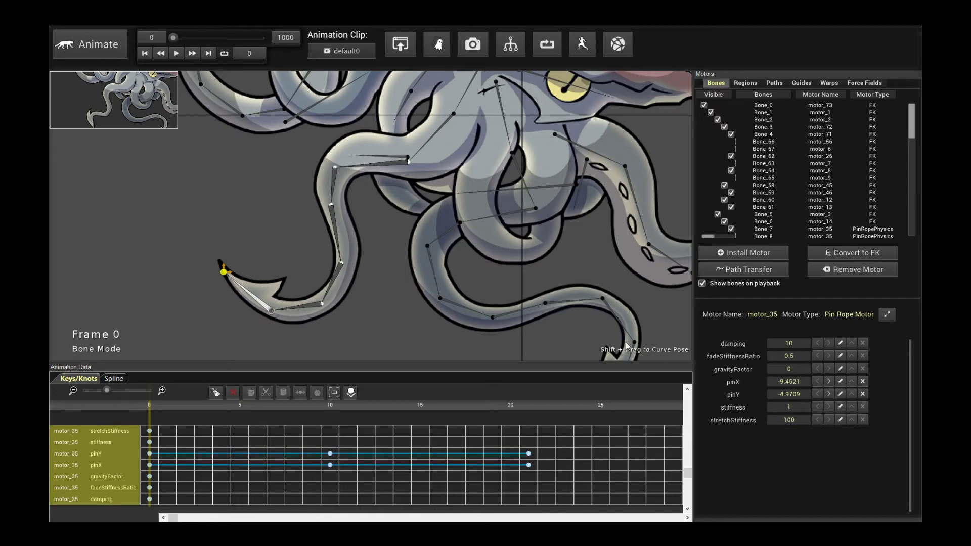
key("space")
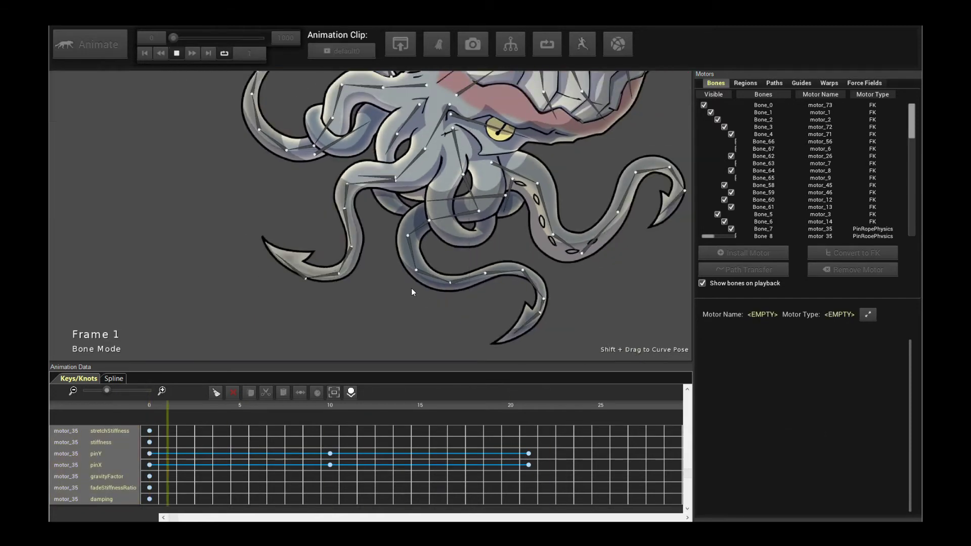
Set the Pin Rope Motor's stretchStiffness to 70 and preview the tentacle's motion.
left_click(274, 251)
left_click(786, 421)
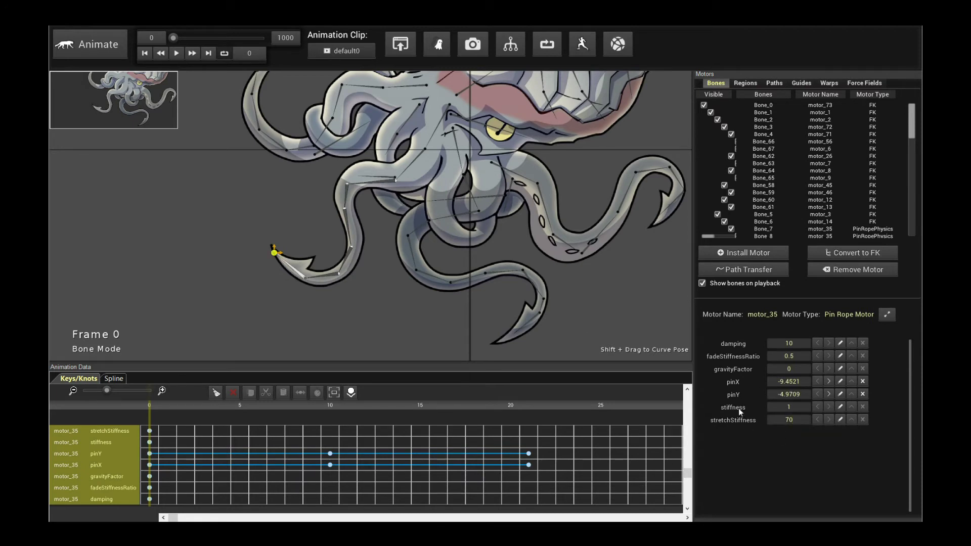
key("space")
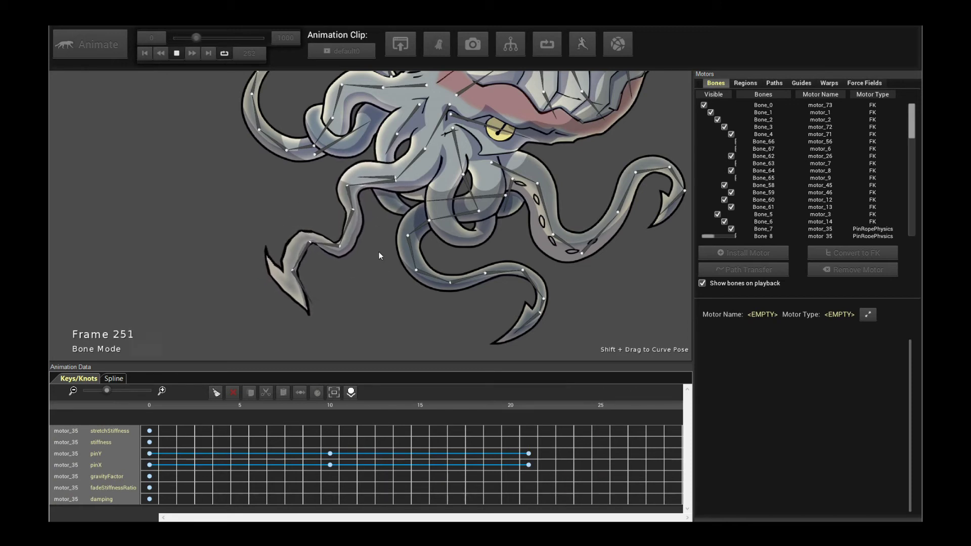
key("space")
Set the Pin Rope Motor's stiffness to 20 and play the animation to check the tentacle's bending.
left_click(275, 252)
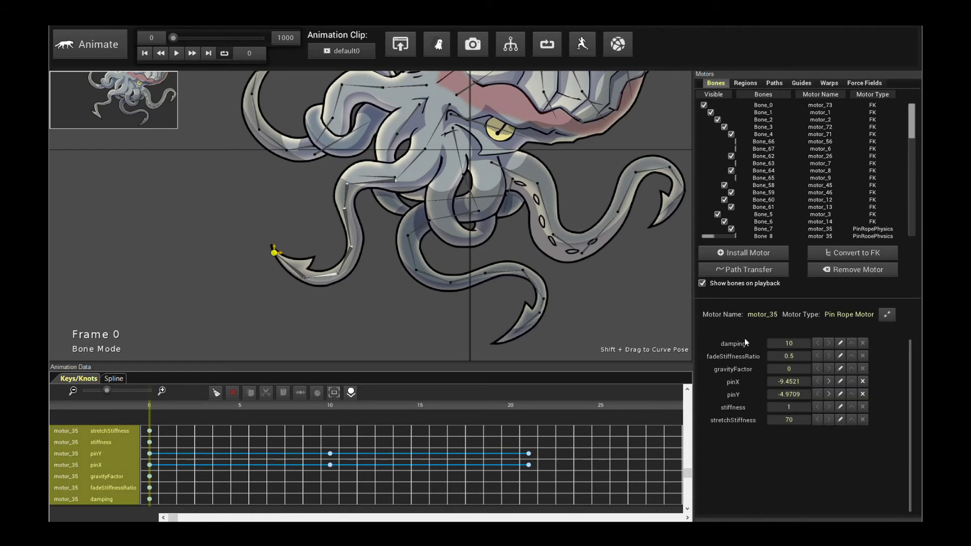
type("20")
key("Return")
key("space")
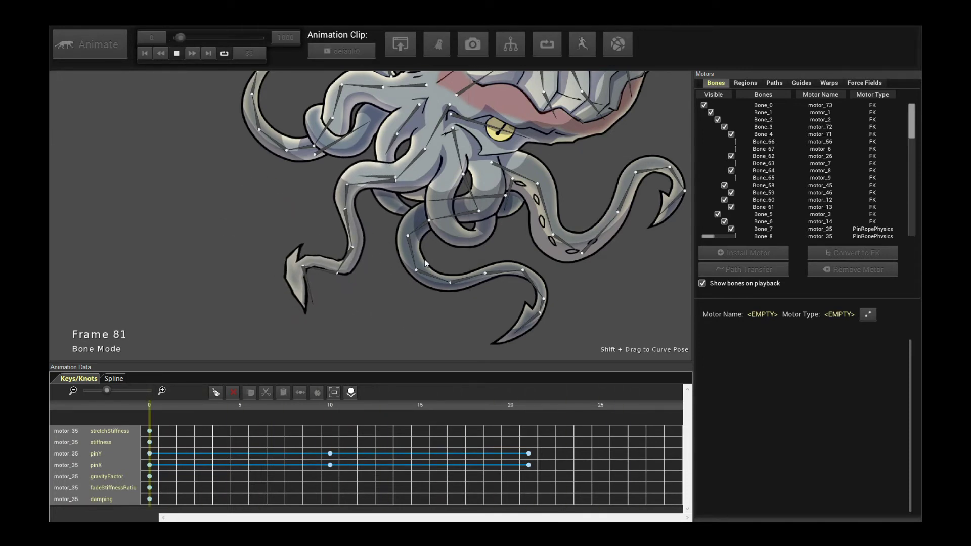
key("space")
Replay the tentacle animation, set the Pin Rope Motor's damping to 15, and preview the result.
left_click(344, 220)
key("space")
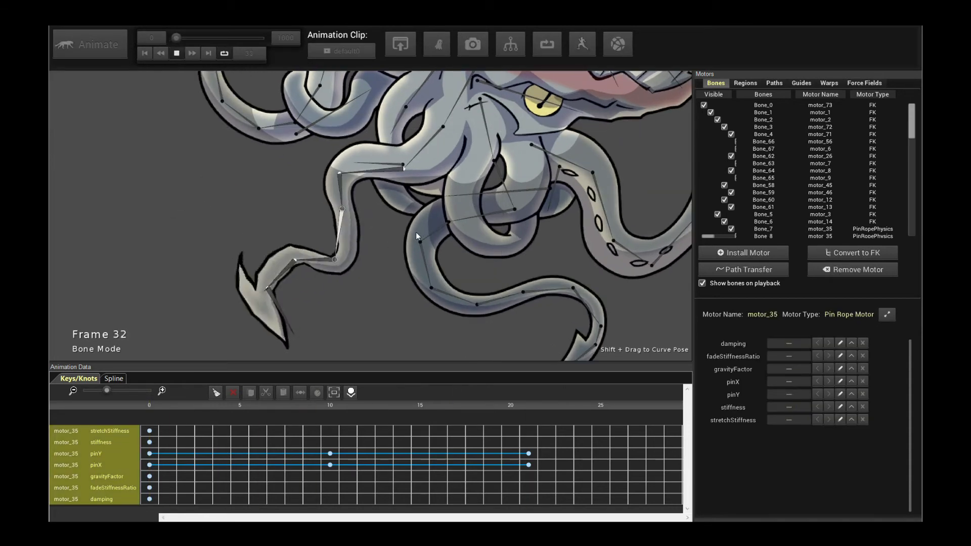
key("space")
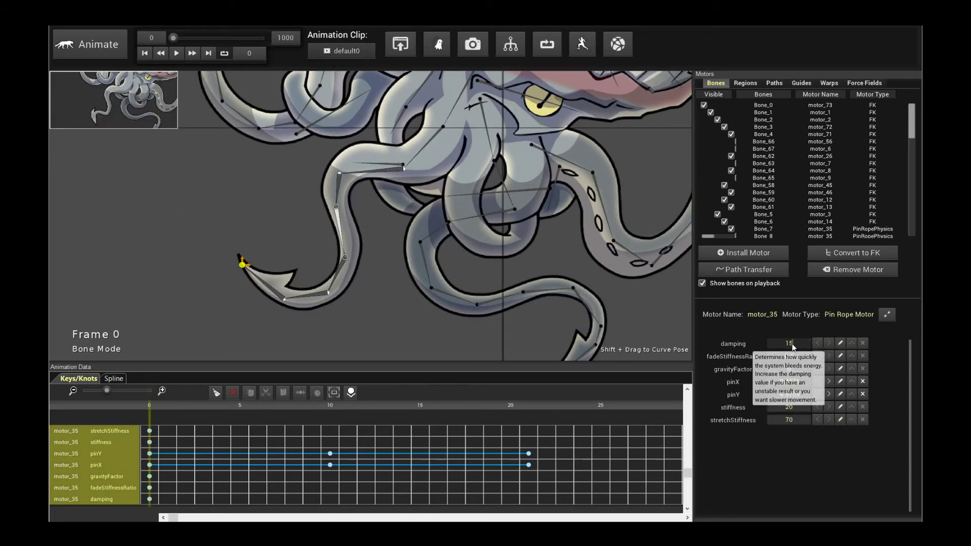
left_click(450, 330)
key("space")
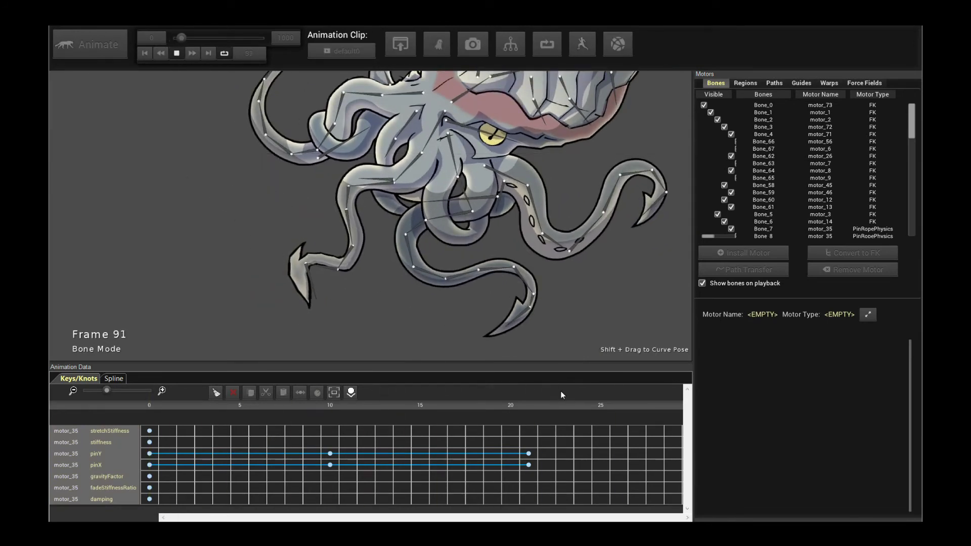
key("space")
Key the tentacle's pin at frame 30, moved outward away from the body at about the same height, and play the animation.
left_click(603, 407)
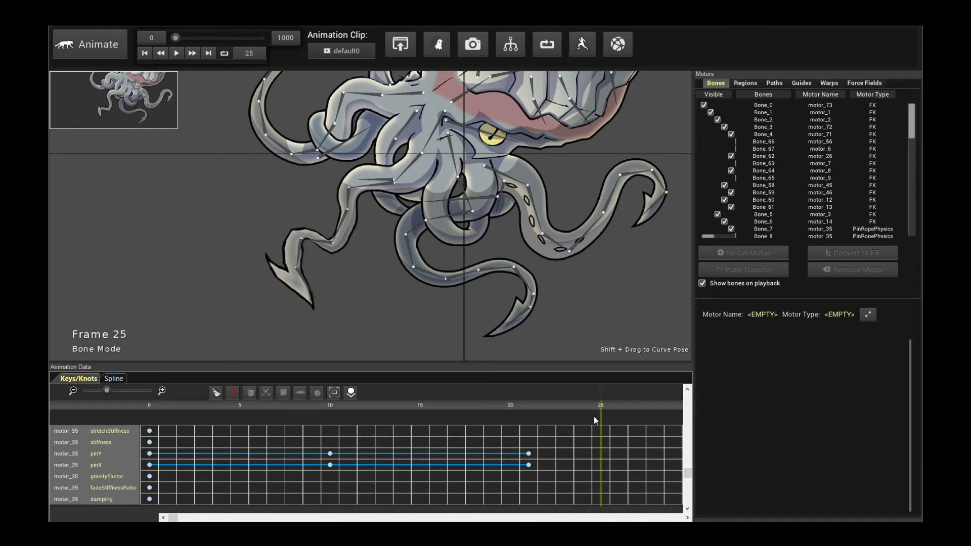
scroll(645, 420, "down", 1)
scroll(197, 519, "right", 5)
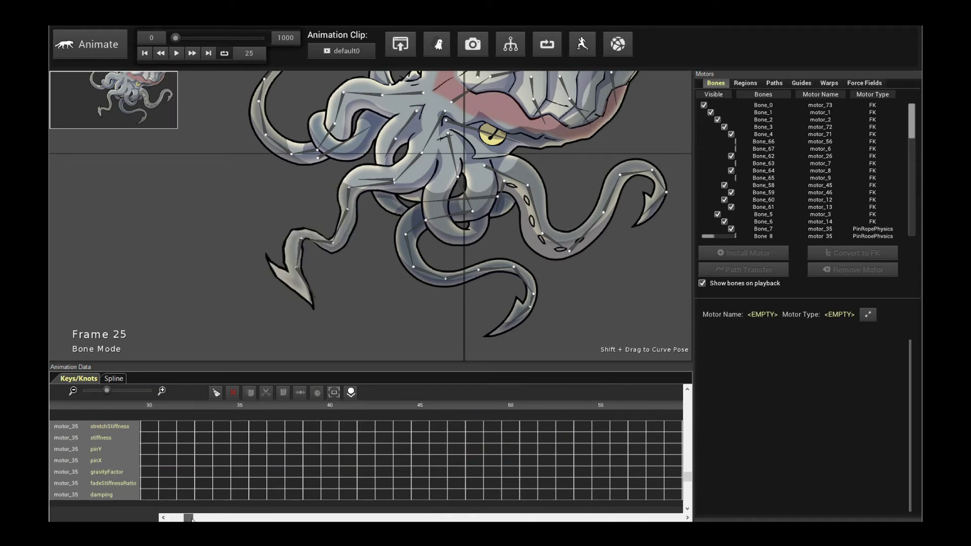
left_click(402, 412)
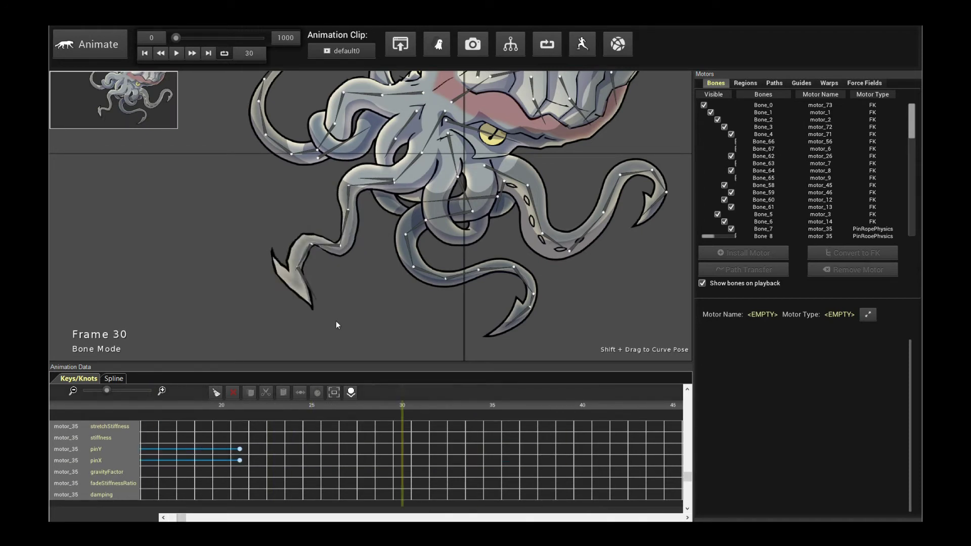
left_click(311, 296)
left_click_drag(318, 299, 217, 301)
left_click(367, 302)
key("space")
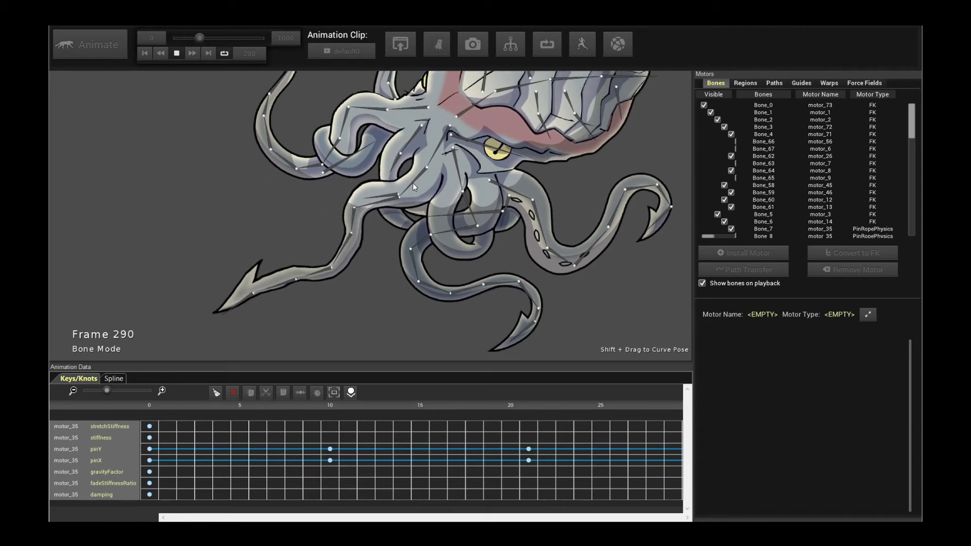
Replay the tentacle's keyed pin animation several times to examine its motion, finishing stopped at frame 0.
key("space")
key("space")
key("space")
key("space")
key("space")
key("space")
key("space")
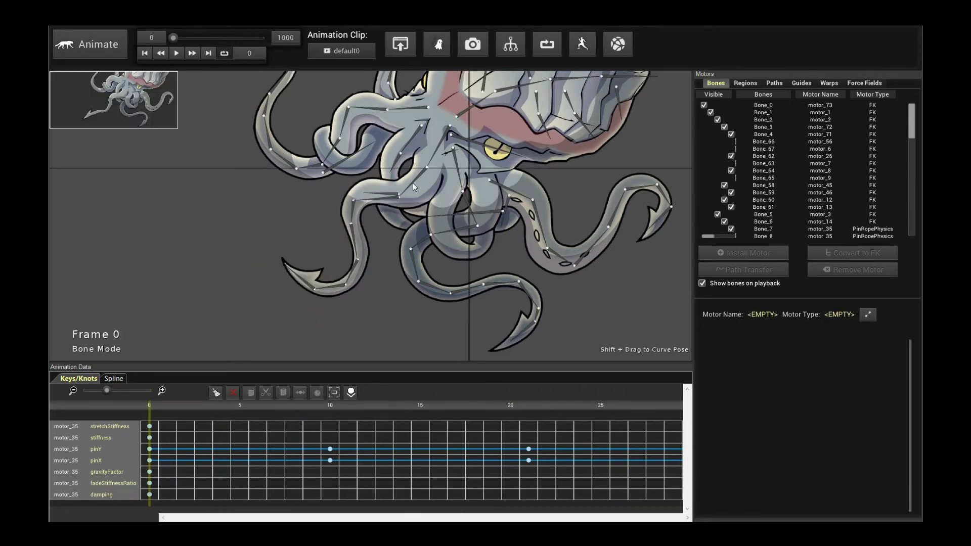
key("space")
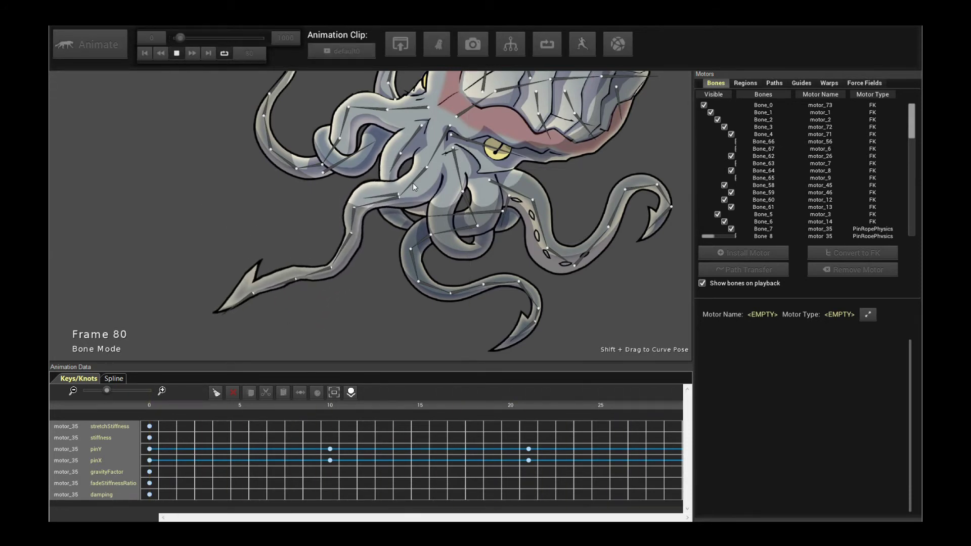
key("space")
Remove the motors and clear the animation from all motors on the octopus rig.
scroll(420, 280, "up", 2)
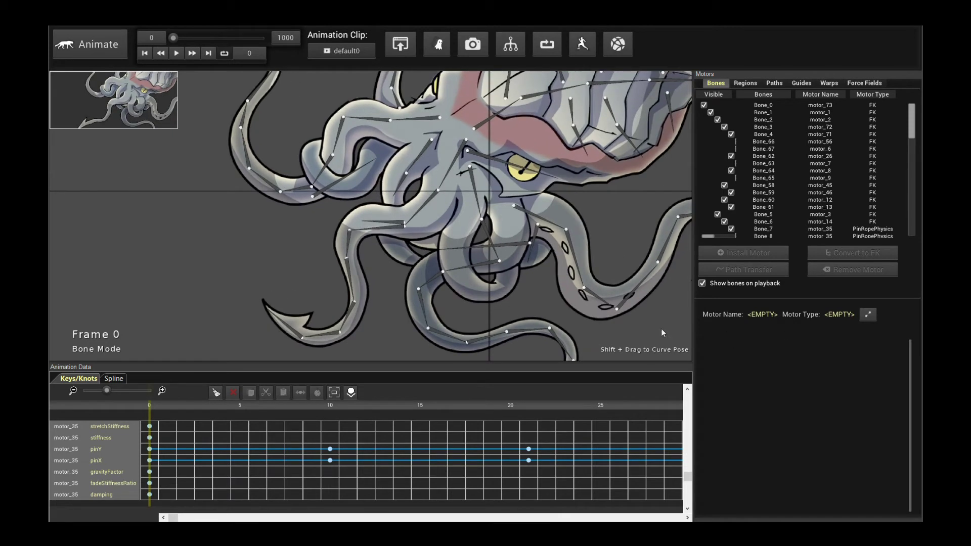
left_click(347, 239)
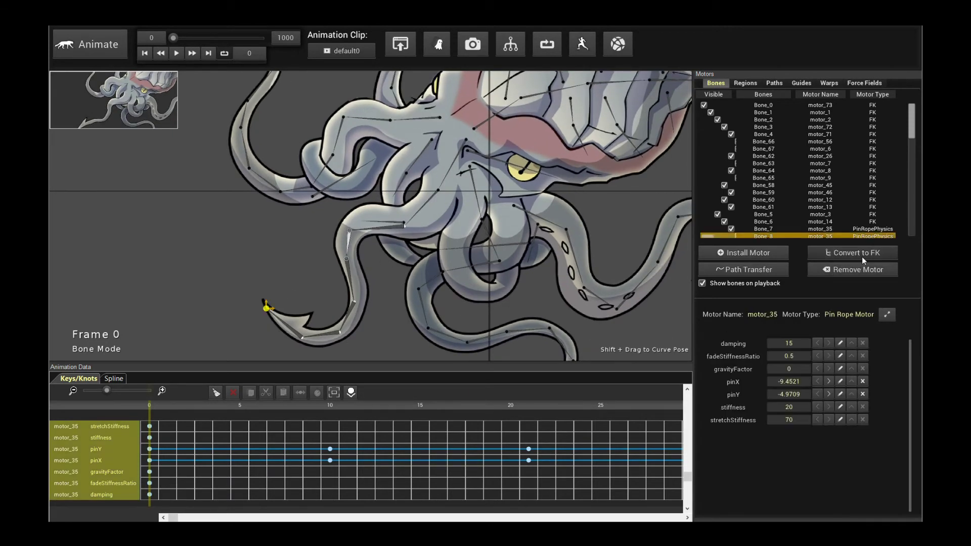
left_click(853, 274)
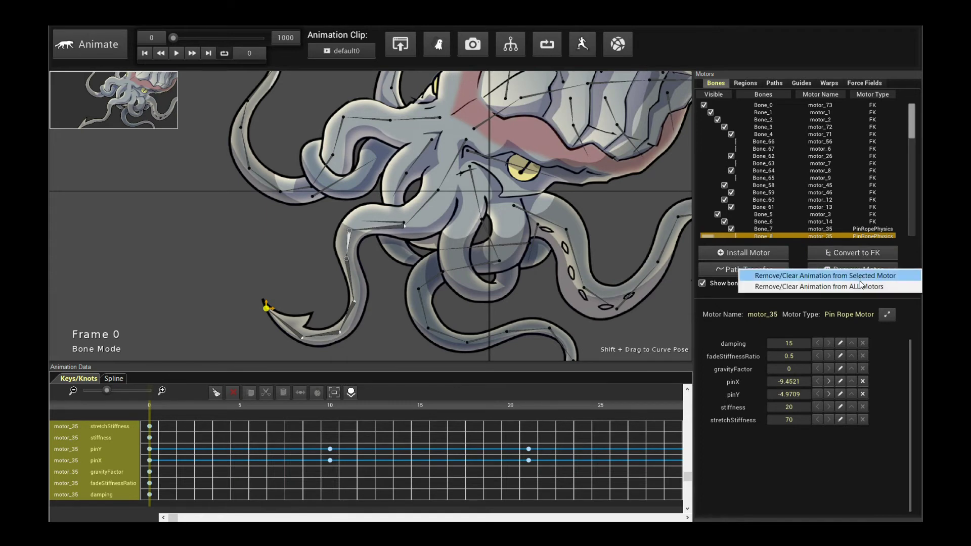
left_click(829, 290)
key("space")
key("space")
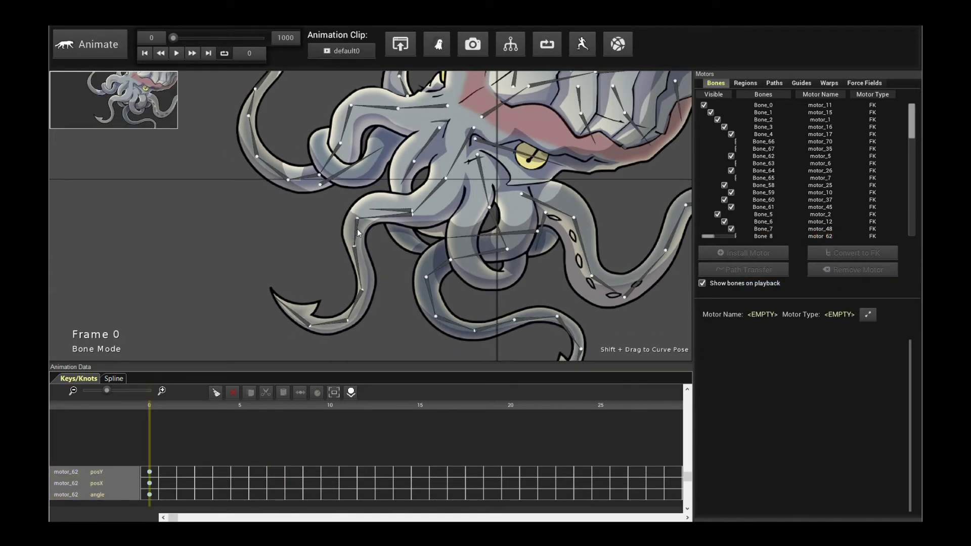
Key the bone just below the front tentacle's bend at frame 10, rotated outward from the body, and play the animation.
left_click(357, 231)
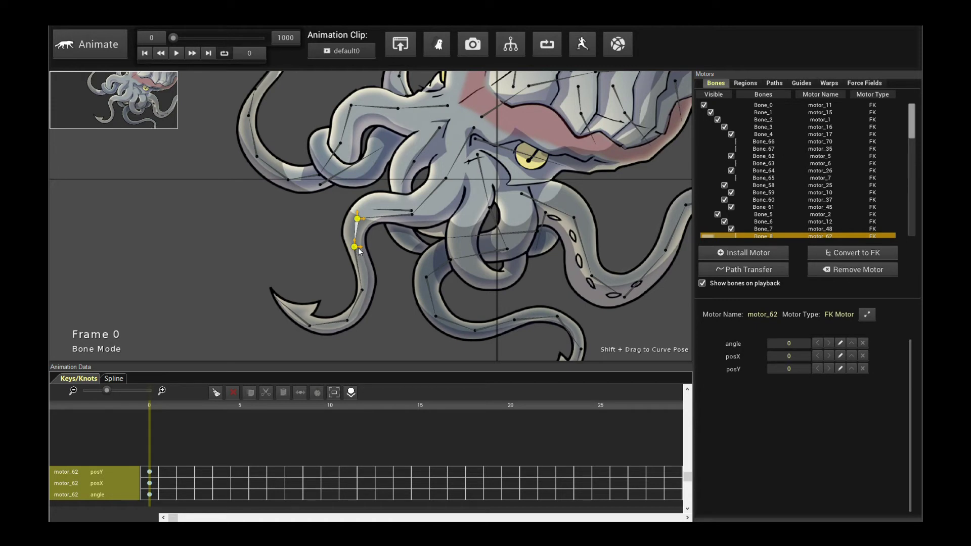
scroll(375, 212, "up", 2)
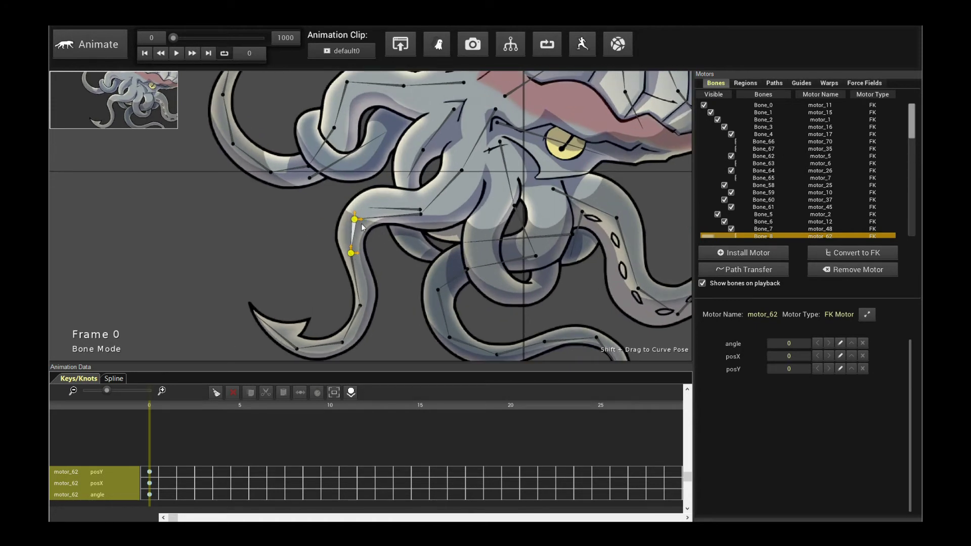
left_click(331, 406)
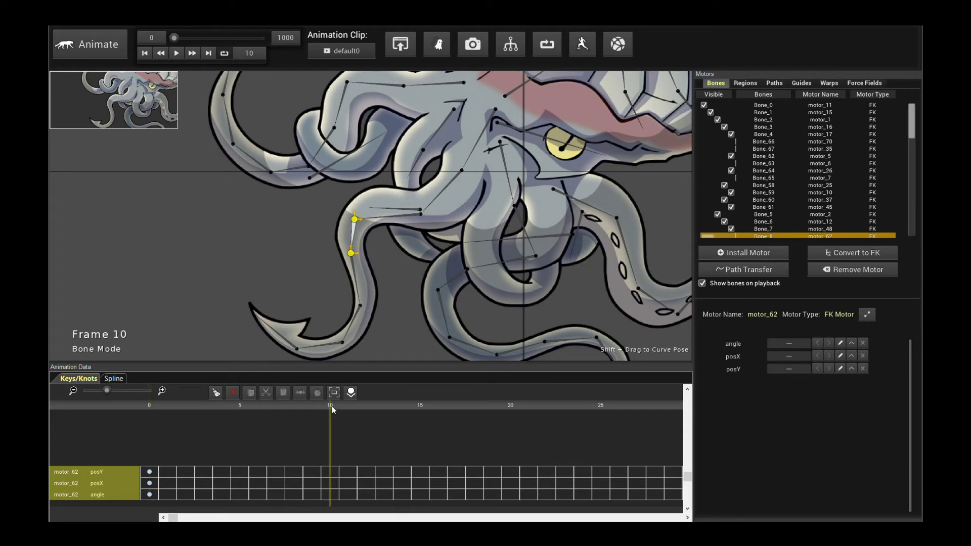
left_click_drag(352, 253, 321, 226)
key("space")
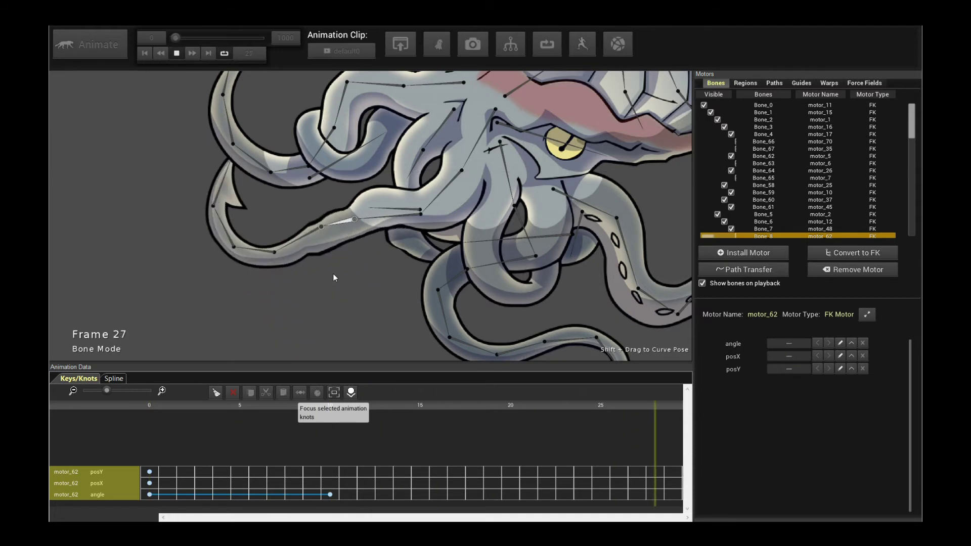
key("space")
Select the tentacle's bones below the keyed one and run Physics Motion on them with Stable End off and end time 1000.
left_click_drag(403, 300, 401, 266)
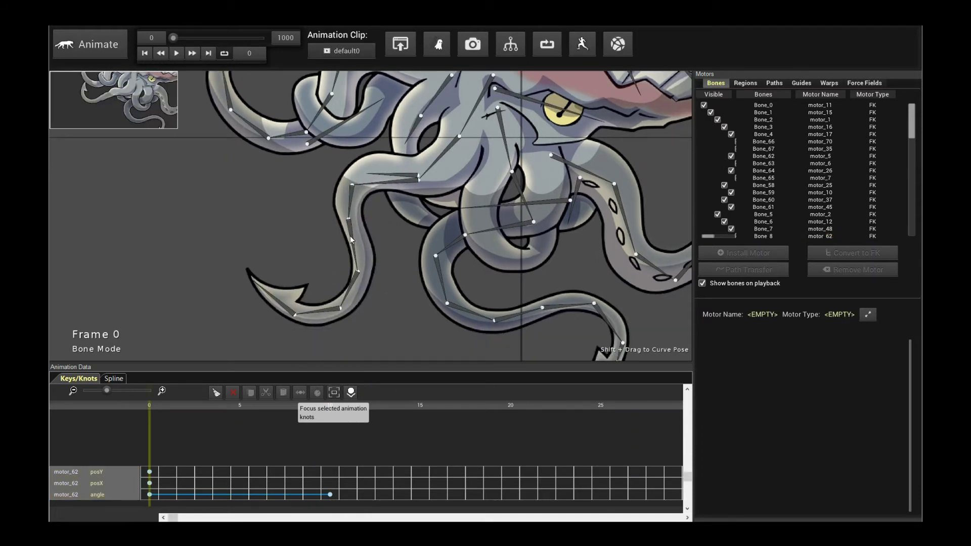
left_click(351, 239)
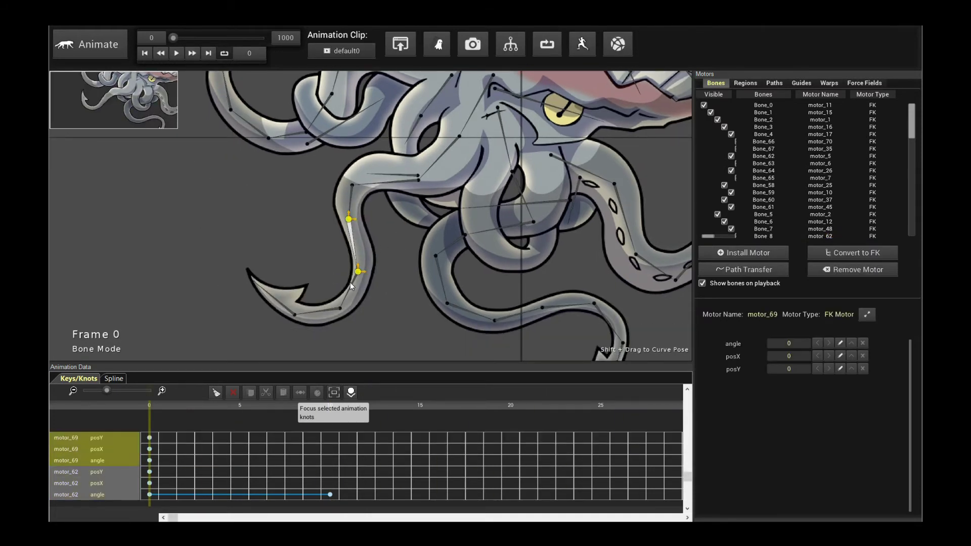
left_click(350, 283, "shift")
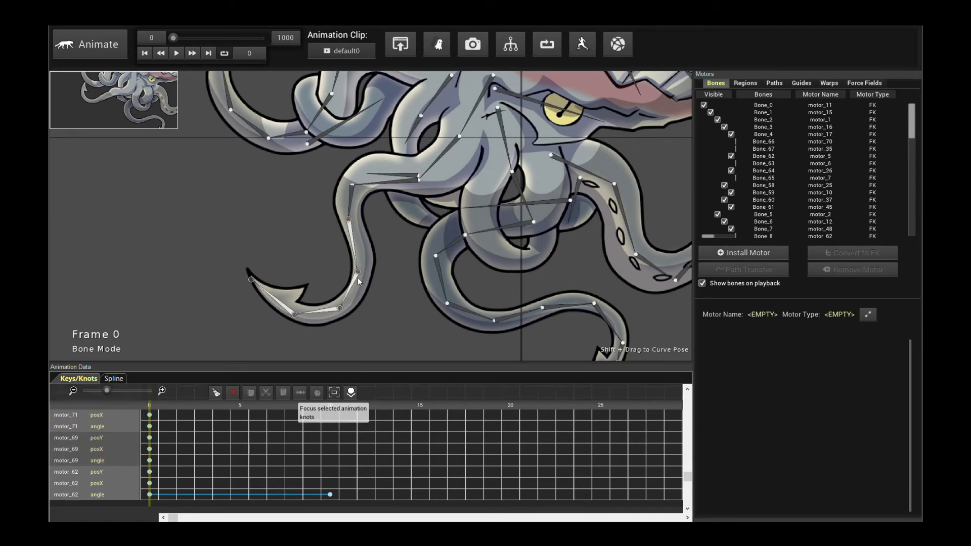
left_click(191, 27)
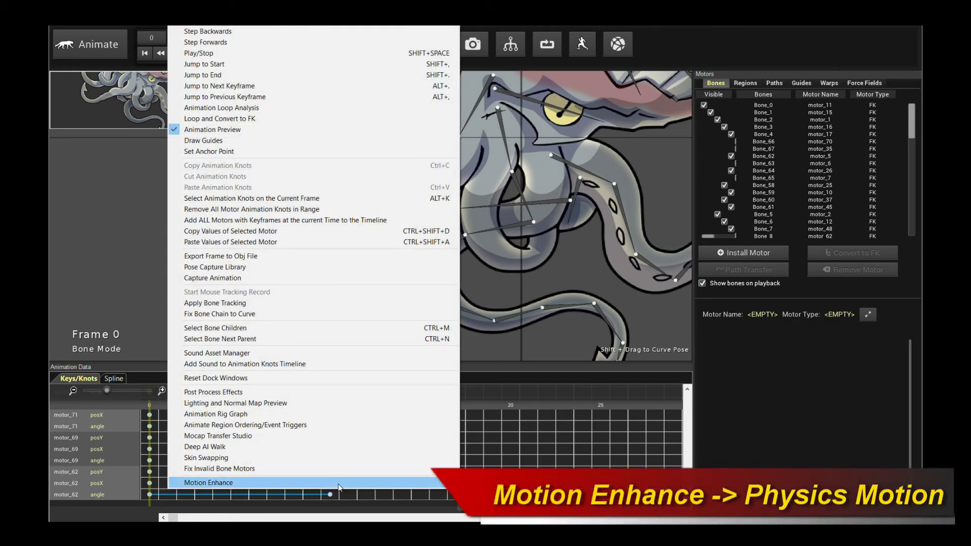
left_click(486, 482)
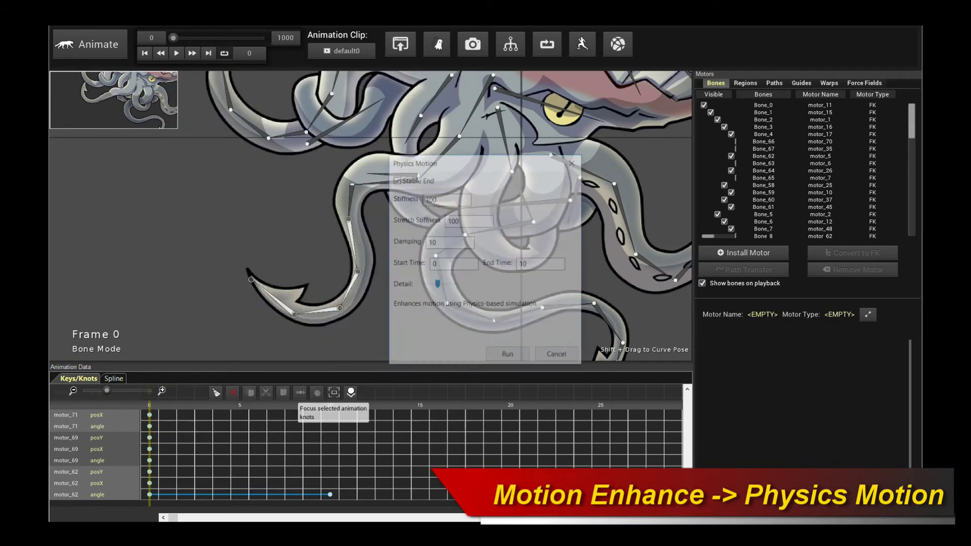
left_click(511, 255)
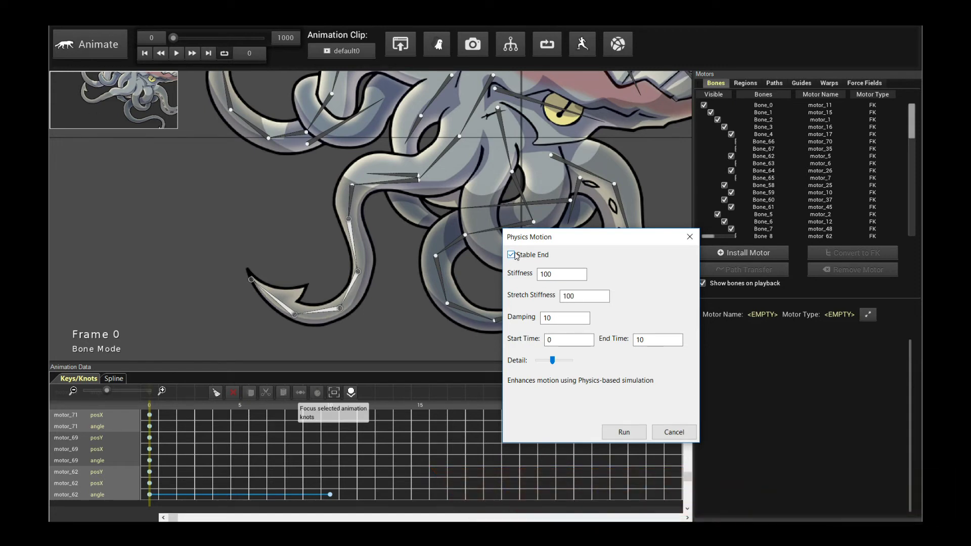
left_click(511, 255)
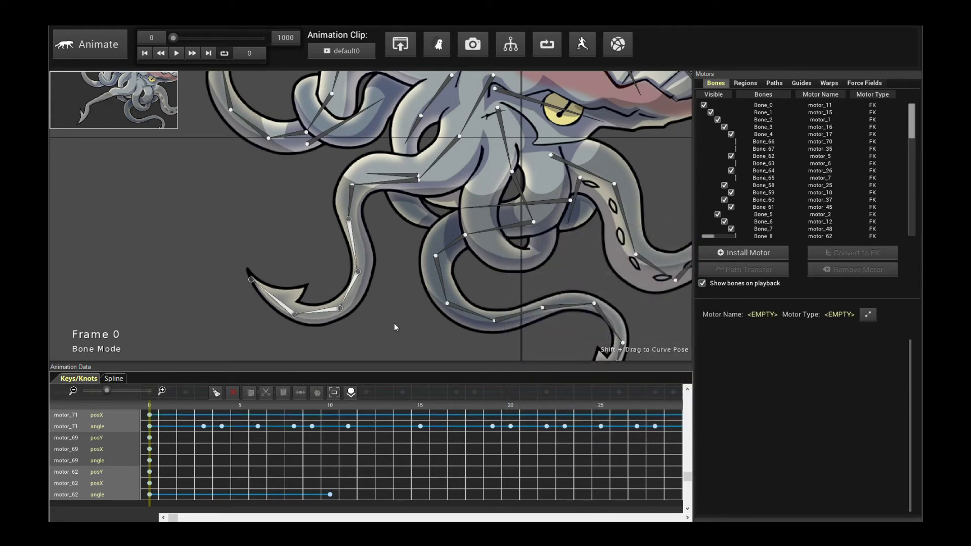
Play the animation repeatedly to examine the physics-based follow-through of the tentacle behind the keyed bone.
key("space")
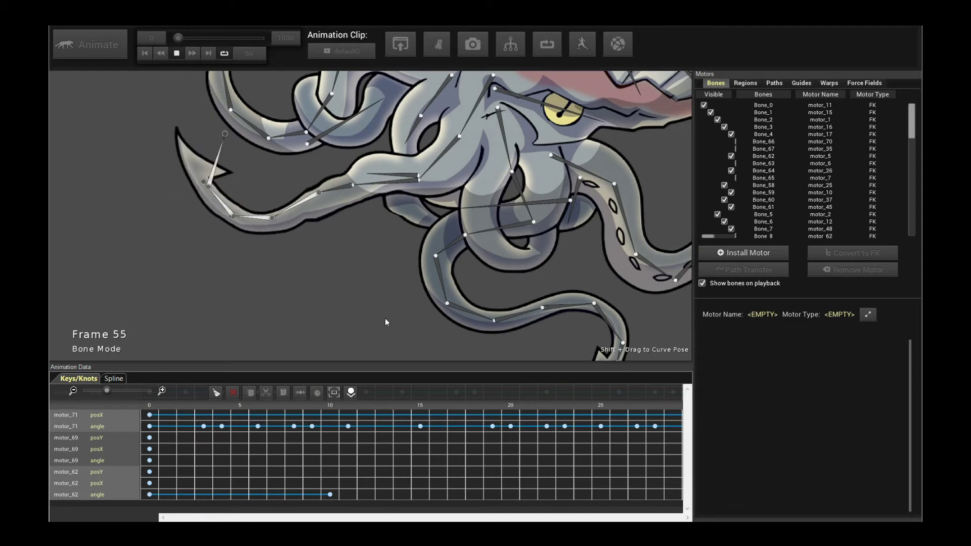
key("space")
left_click(353, 203)
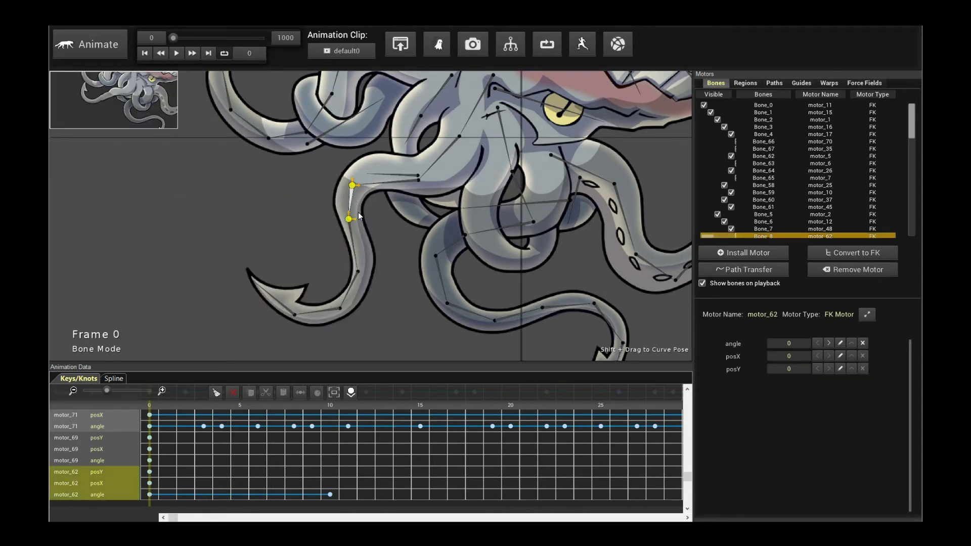
key("space")
key("space")
key("space")
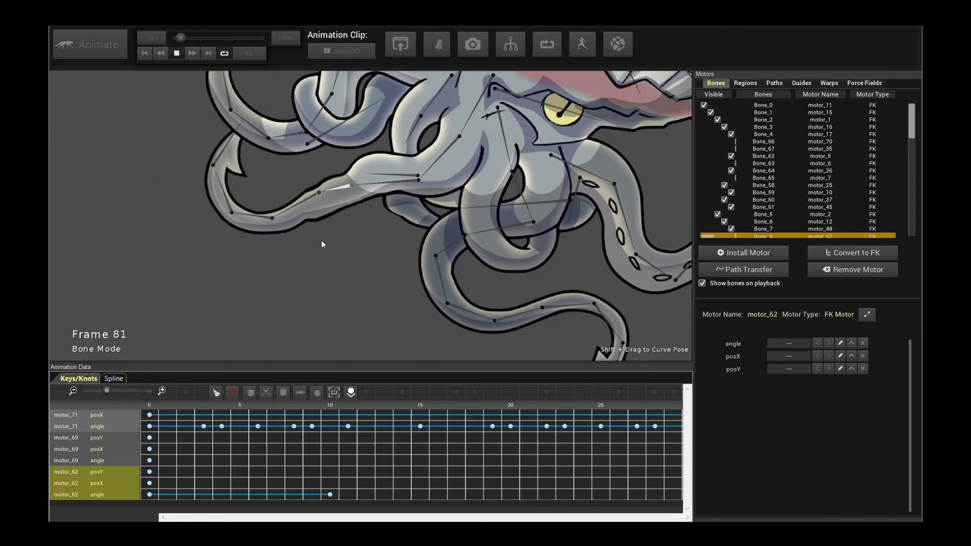
key("space")
Undo the Physics Motion pass on the tentacle's lower bones.
left_click(321, 241)
scroll(320, 241, "down", 5)
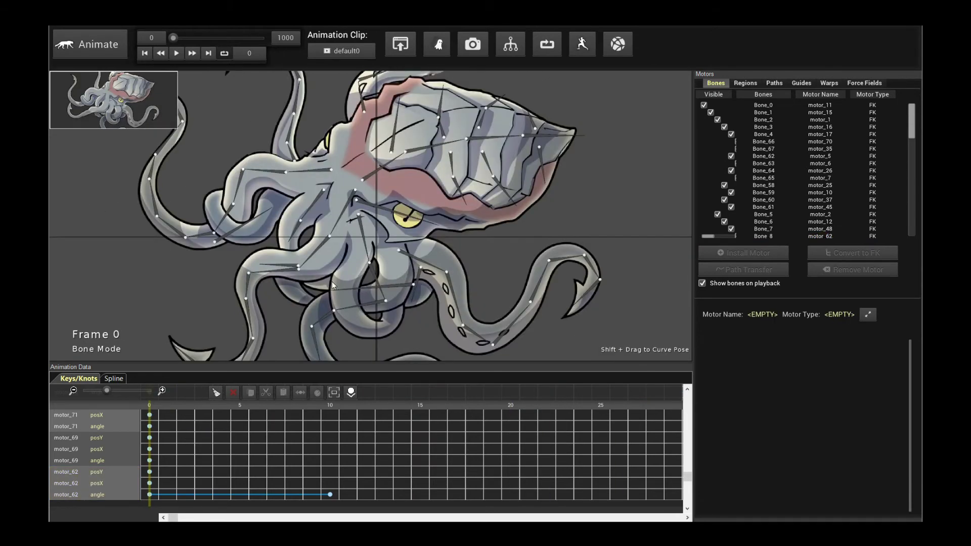
scroll(389, 232, "up", 5)
key("space")
key("space")
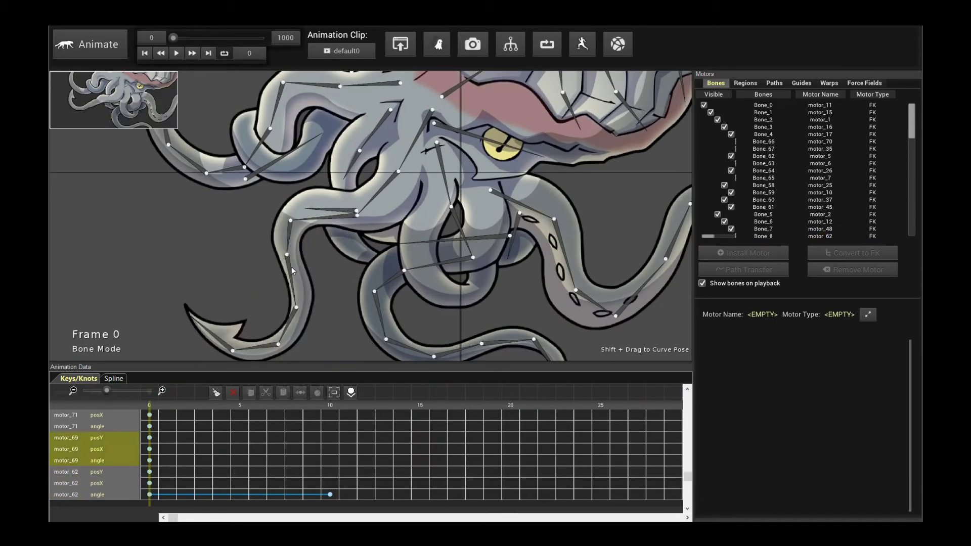
Reselect the tentacle's lower bones and rerun Physics Motion with stiffness 150 and an adjusted damping.
left_click(292, 266)
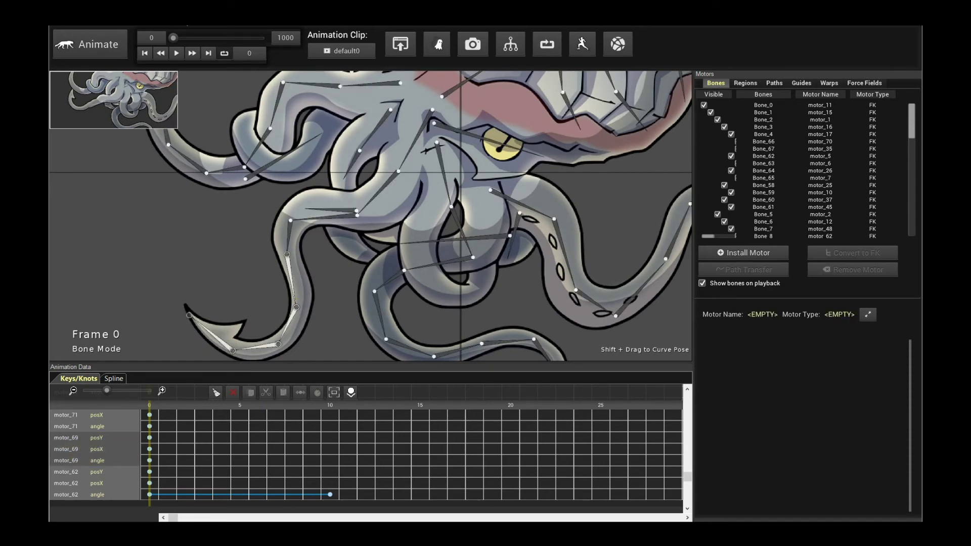
right_click(168, 187)
mouse_move(454, 484)
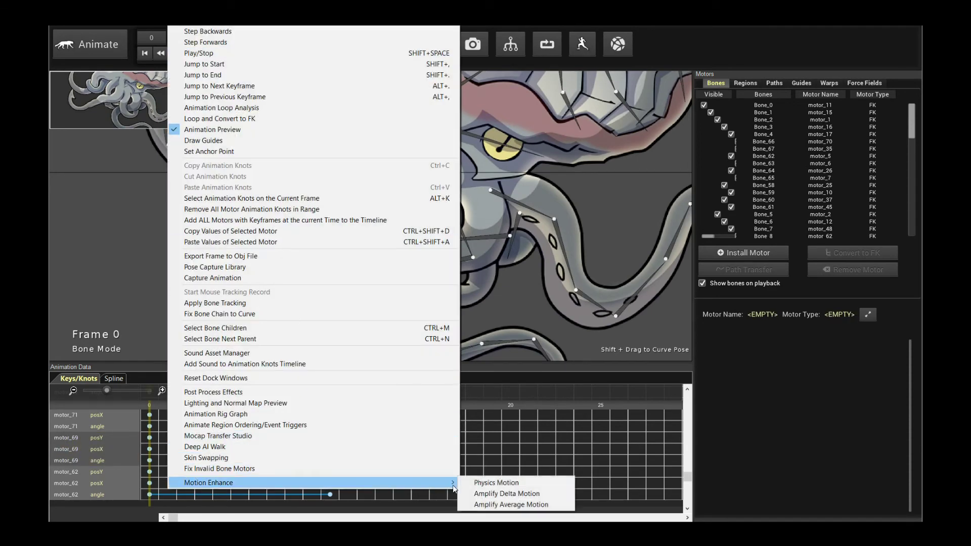
left_click(496, 483)
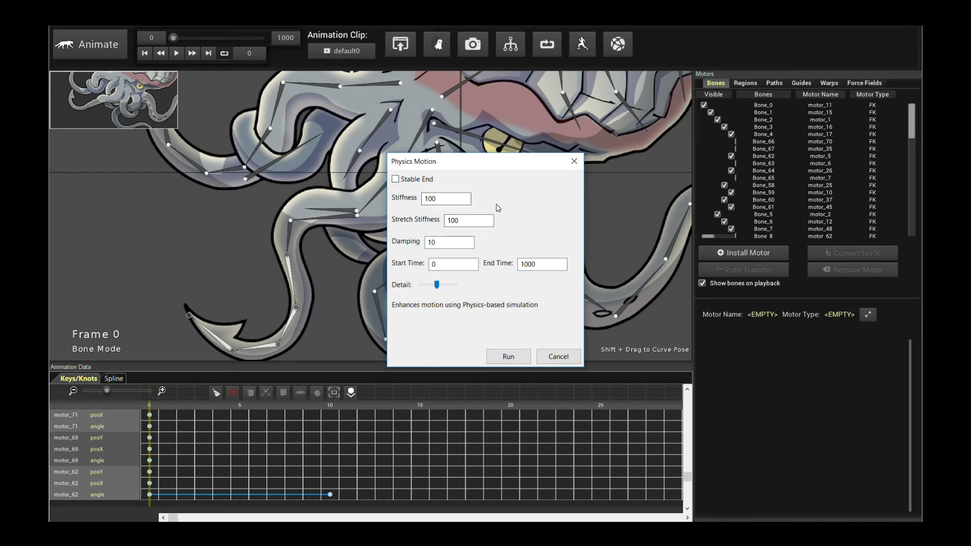
double_click(460, 243)
left_click(508, 357)
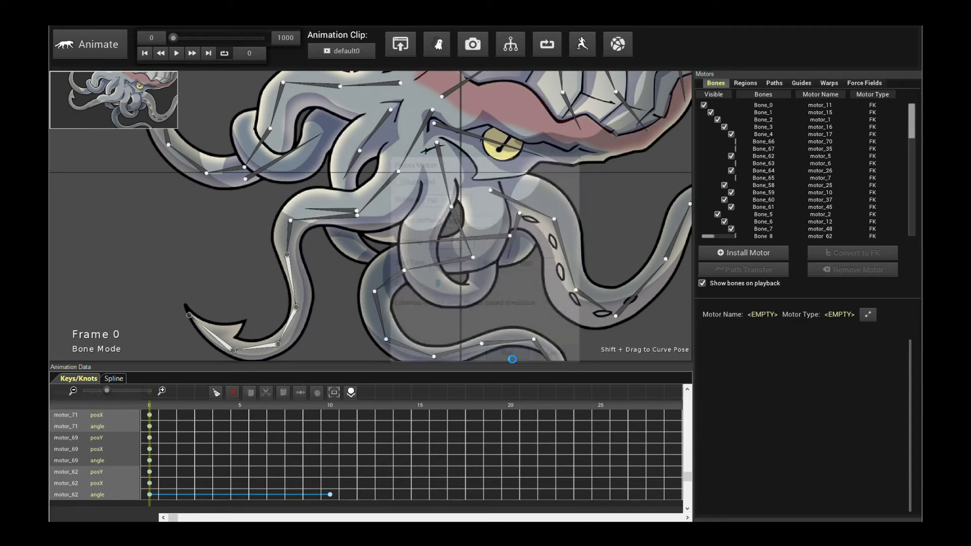
Play the animation with a close view of the tentacle to check the new Physics Motion result.
key("space")
scroll(336, 318, "down", 3)
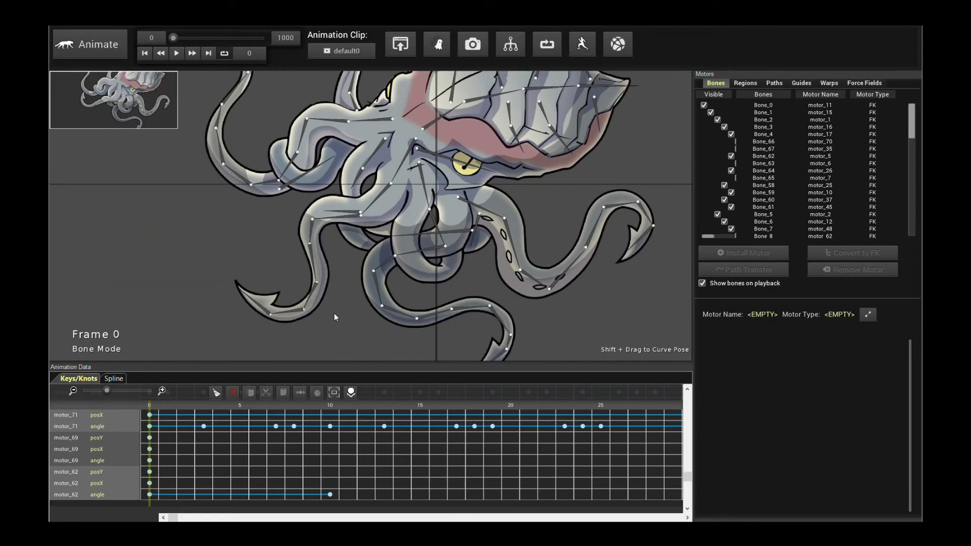
scroll(348, 292, "up", 4)
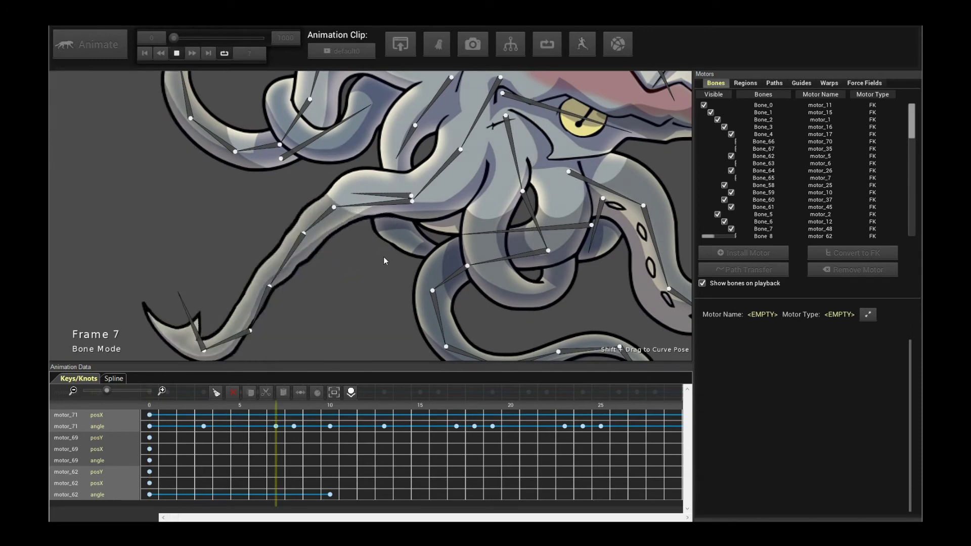
left_click(176, 53)
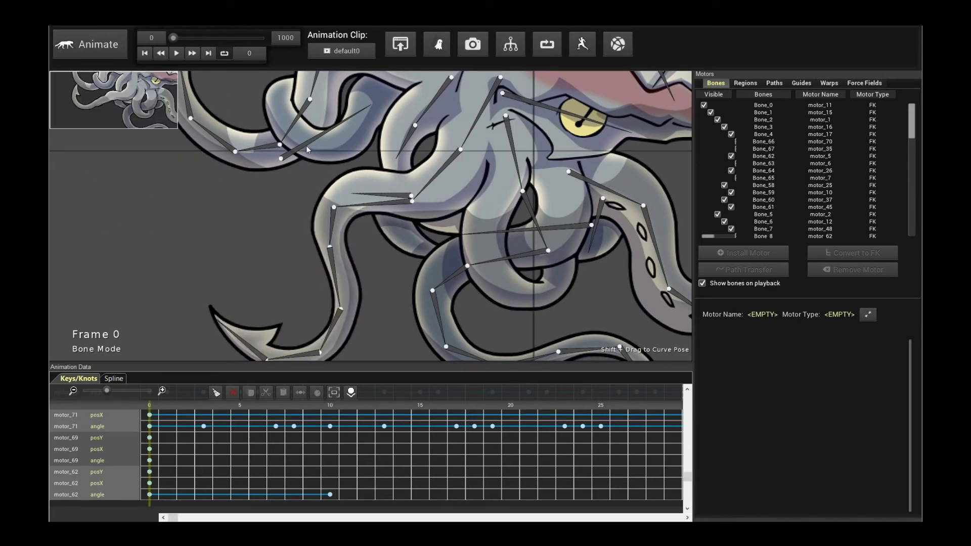
Undo the second Physics Motion pass on the tentacle.
scroll(325, 187, "down", 3)
left_click(178, 24)
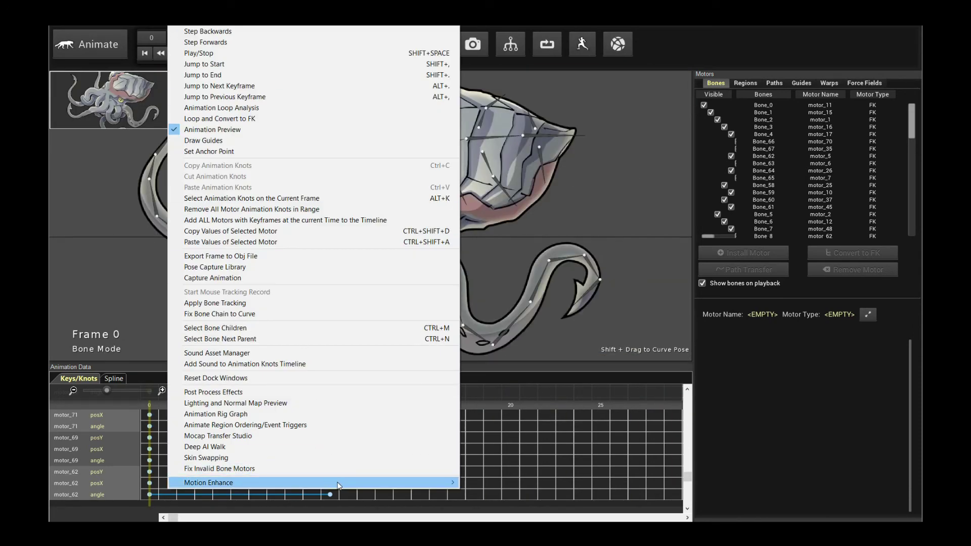
left_click(573, 202)
Select the tentacle's lower bones again and run Physics Motion with stiffness 150, stretch stiffness 100 and damping 35.
scroll(339, 266, "up", 3)
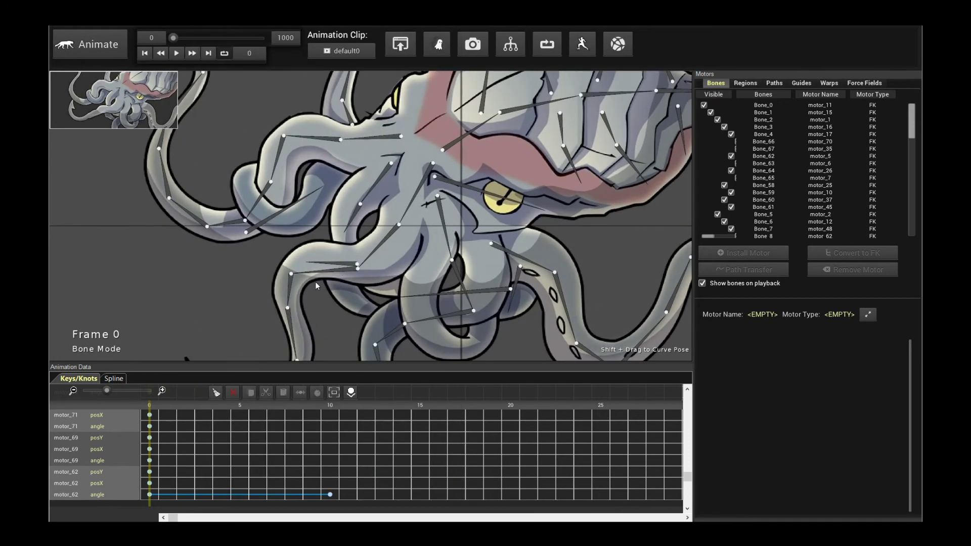
left_click(350, 240)
left_click(350, 240)
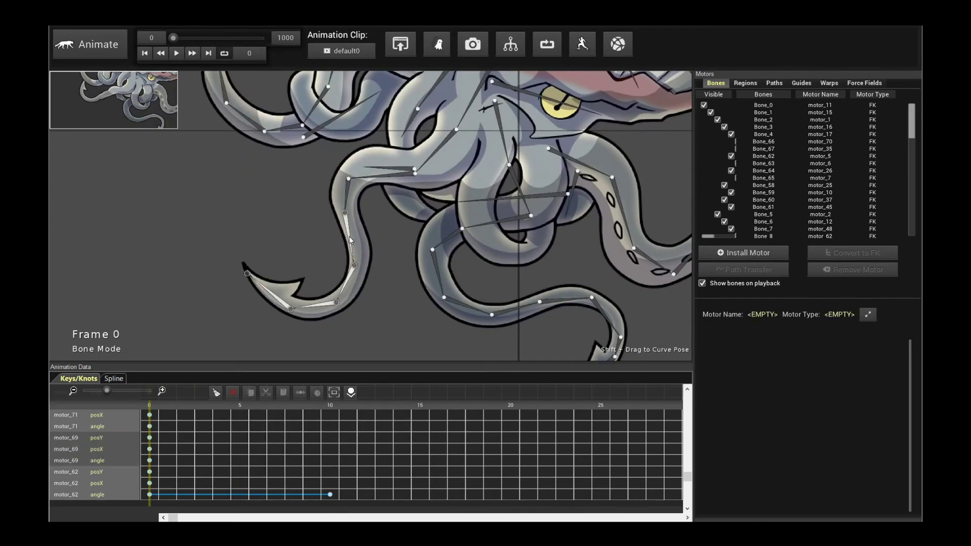
left_click(181, 26)
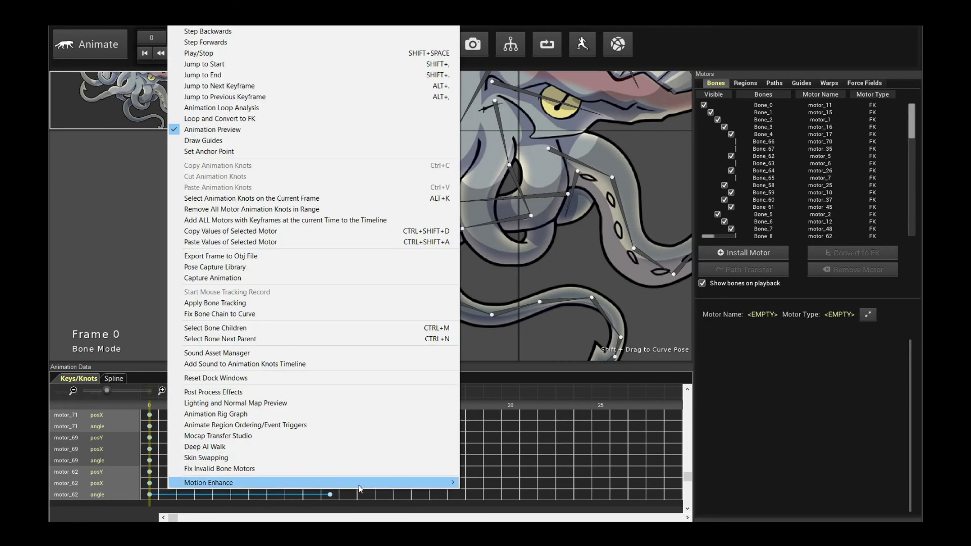
mouse_move(344, 486)
left_click(485, 485)
left_click_drag(468, 242, 356, 241)
type("35")
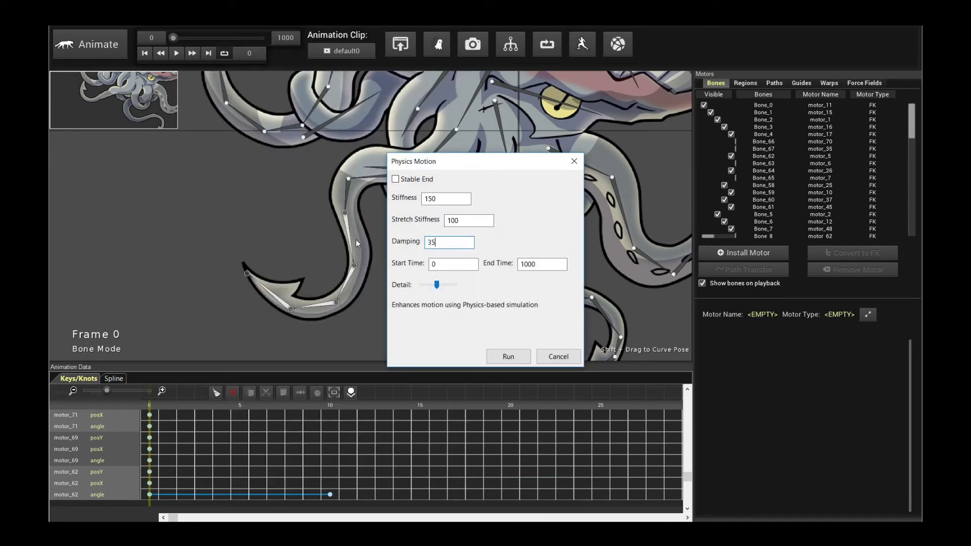
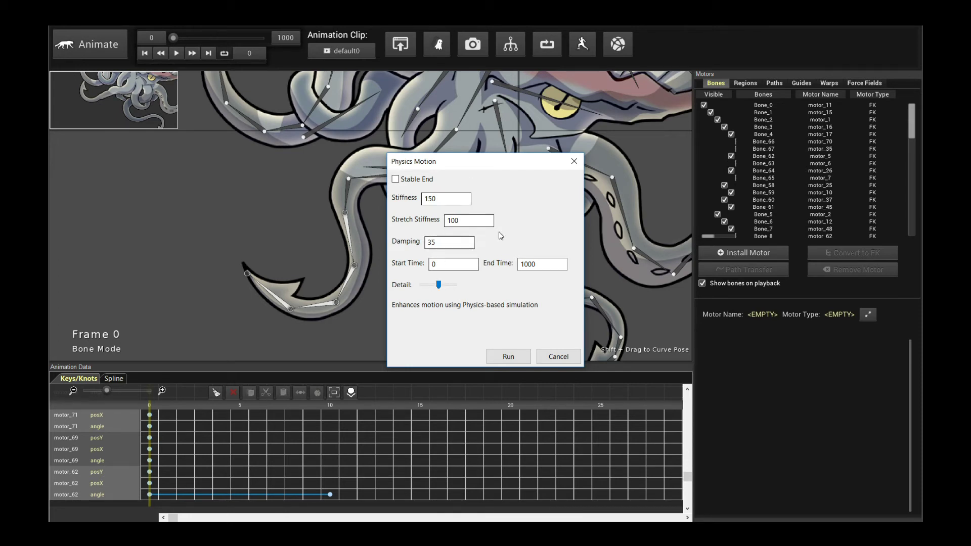
left_click(509, 357)
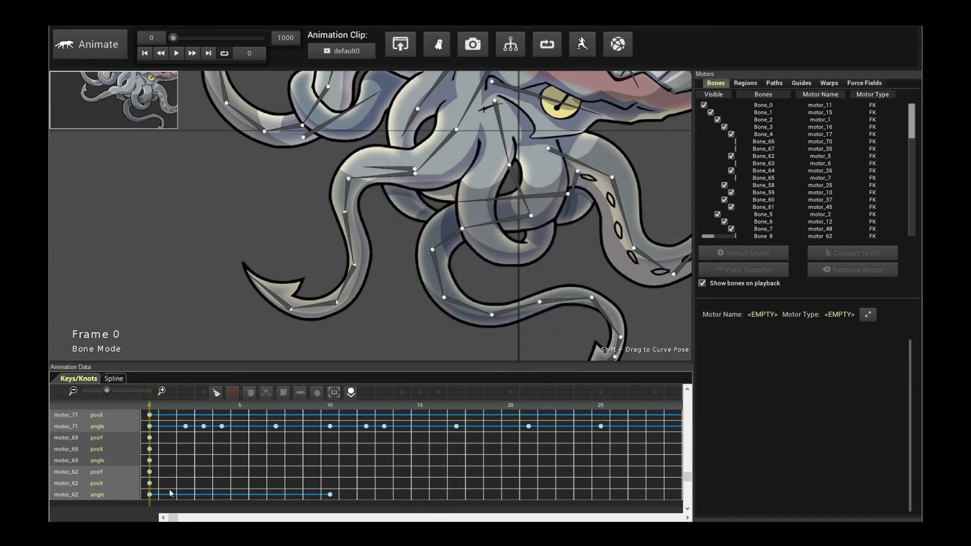
Play the animation to check the damping 35 result and undo that Physics Motion pass.
left_click_drag(178, 519, 195, 519)
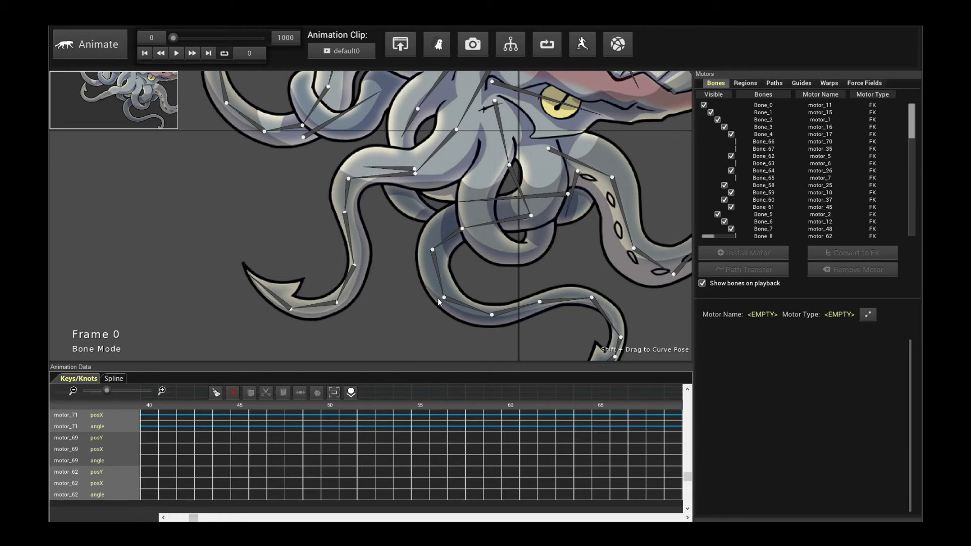
key("space")
key("space")
right_click(151, 284)
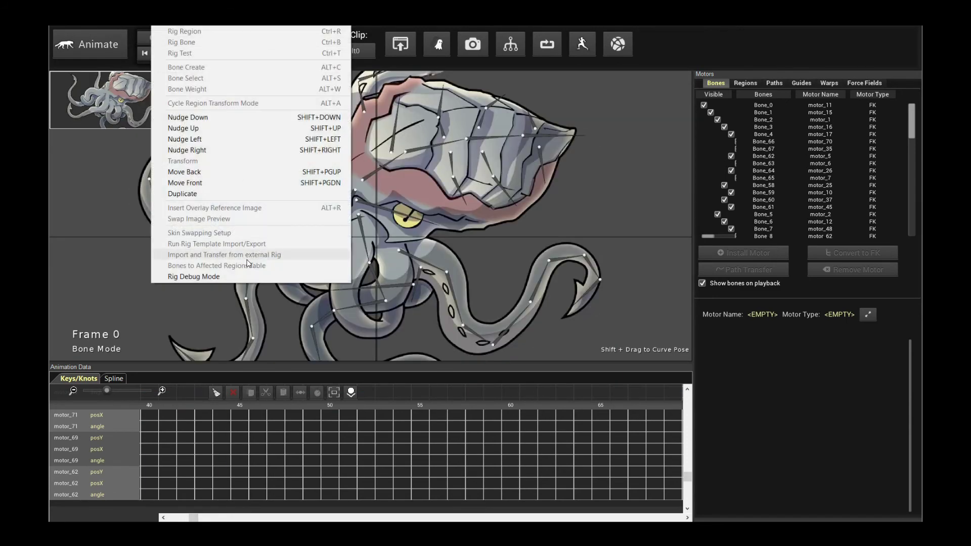
left_click(404, 330)
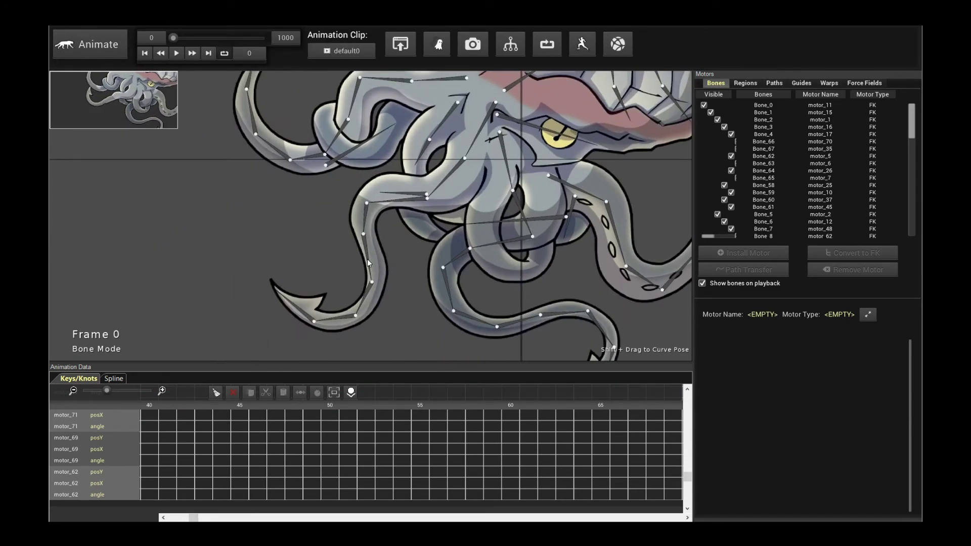
Reselect the tentacle's lower bones and rerun Physics Motion with stiffness 150 and stretch stiffness 100 over frames 0 to 1000.
left_click(366, 259)
double_click(367, 259)
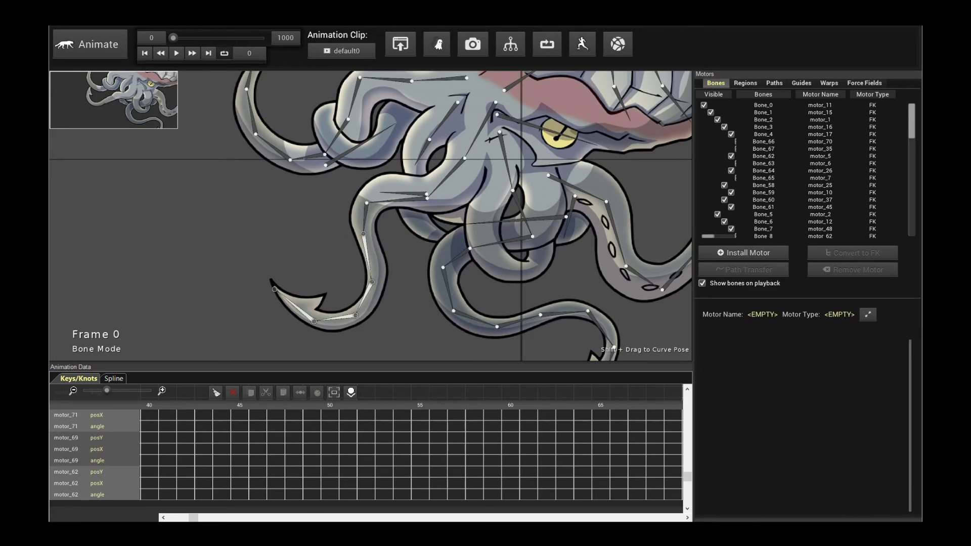
right_click(169, 457)
mouse_move(341, 485)
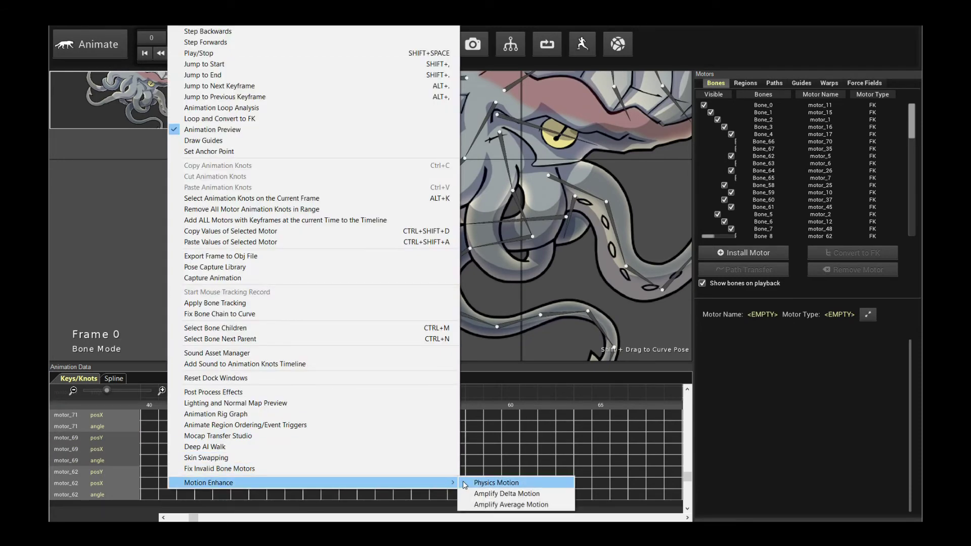
left_click(464, 484)
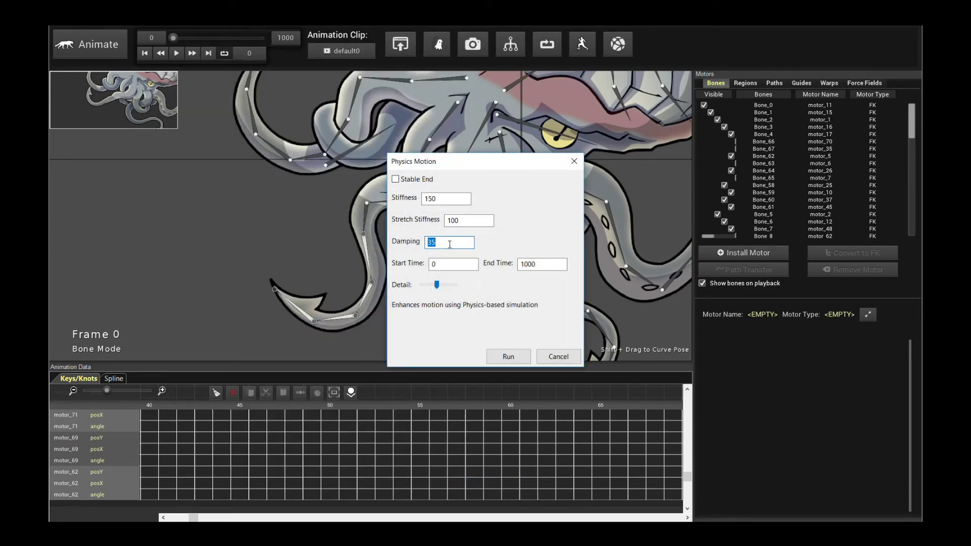
left_click(523, 357)
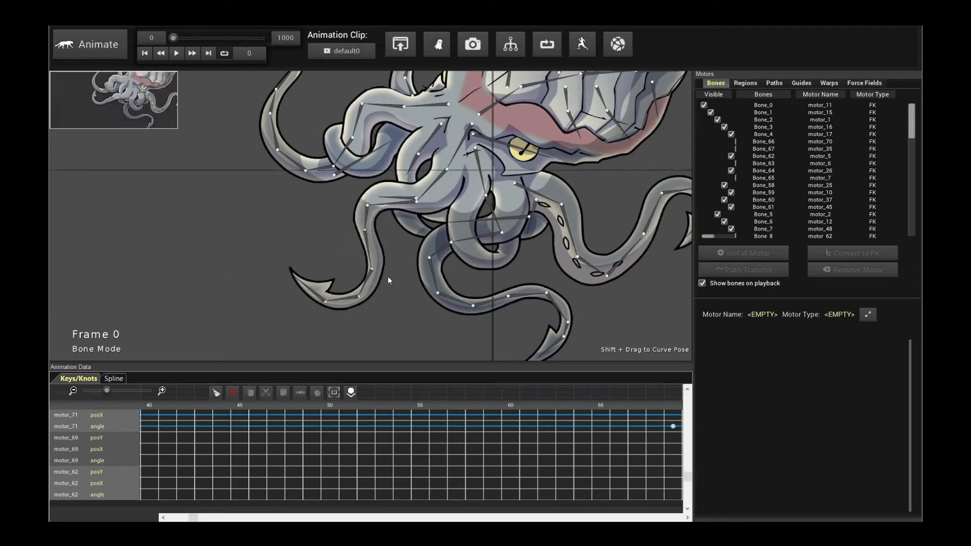
Play the animation with the tentacle in close view to check the rerun physics motion.
key("space")
scroll(394, 254, "up", 2)
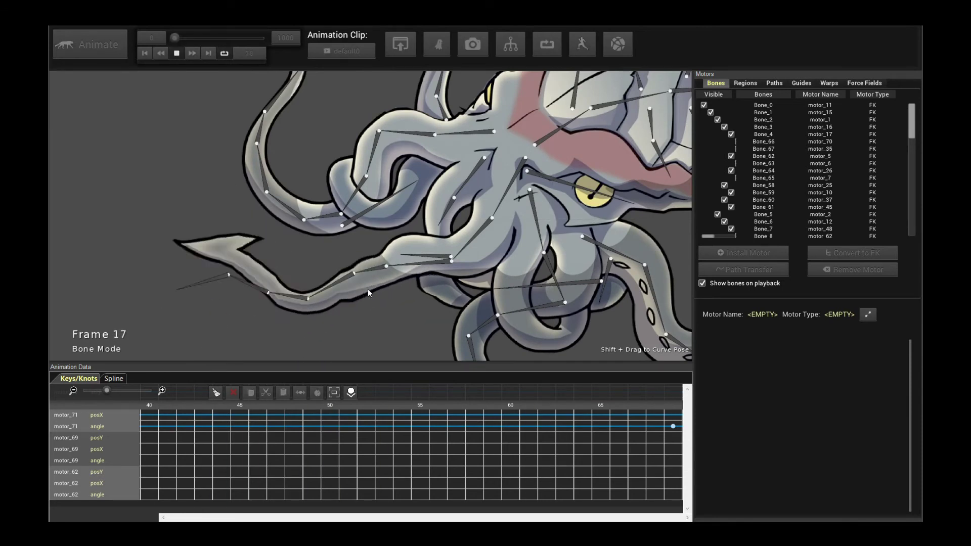
key("space")
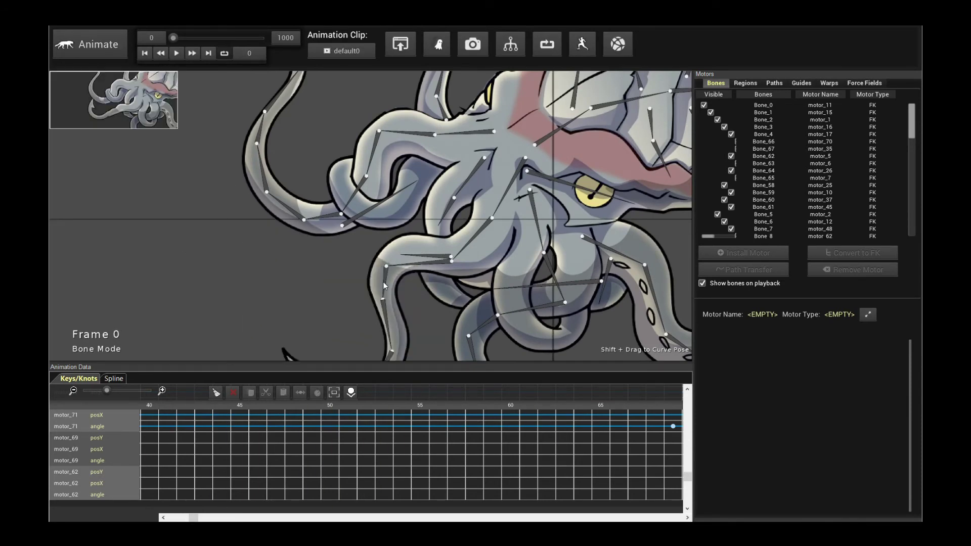
left_click(383, 282)
key("space")
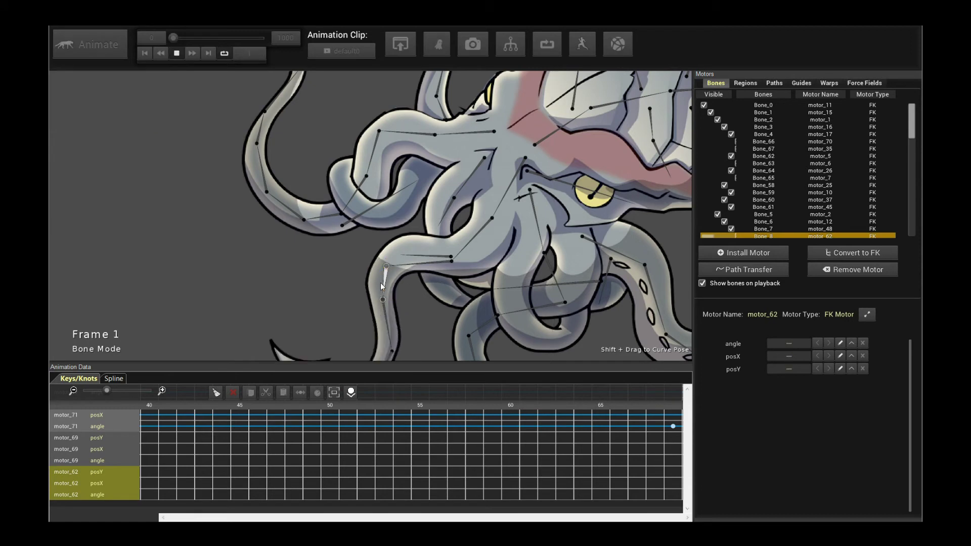
key("space")
Select motor_71 in the keyframe timeline to examine the animation knots written from frame 0 onward.
left_click_drag(204, 520, 174, 519)
scroll(226, 419, "up", 2)
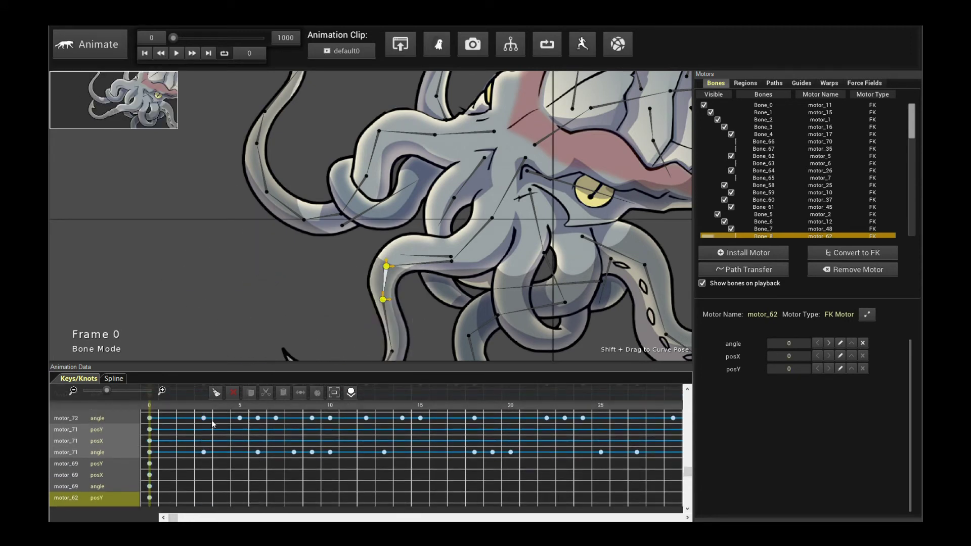
left_click(100, 442)
left_click_drag(442, 332, 431, 260)
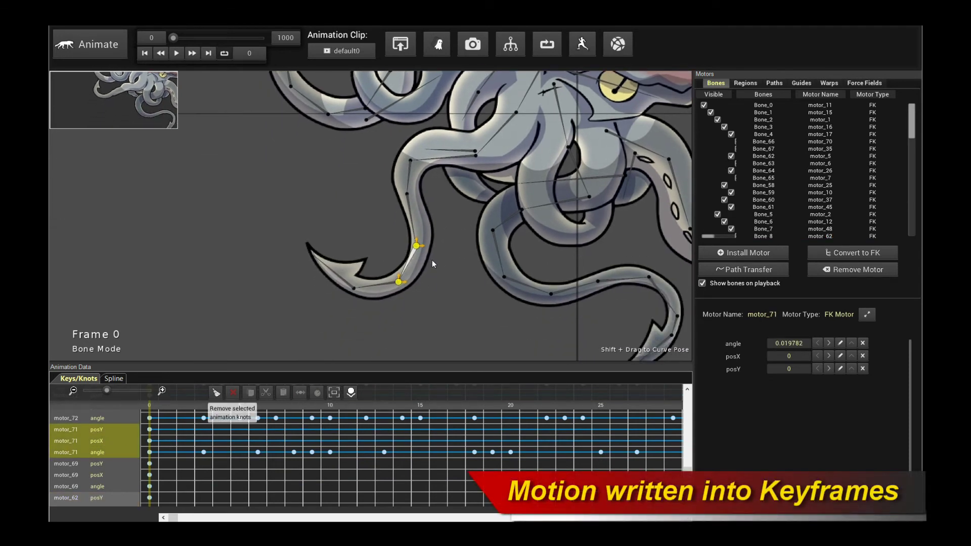
scroll(374, 280, "up", 1)
Show motor_71's angle as a spline curve, with the time scale covering about the first 30 frames.
left_click(113, 379)
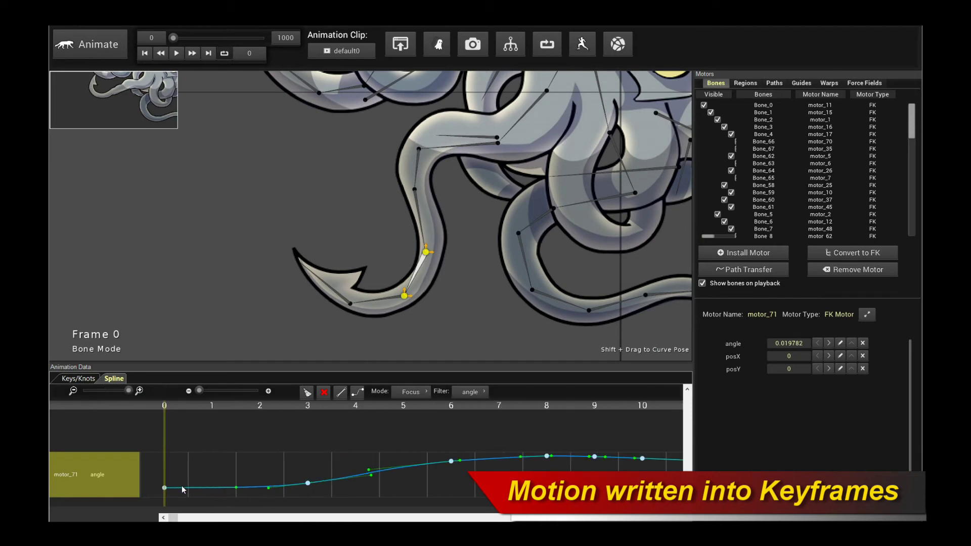
left_click_drag(128, 390, 98, 391)
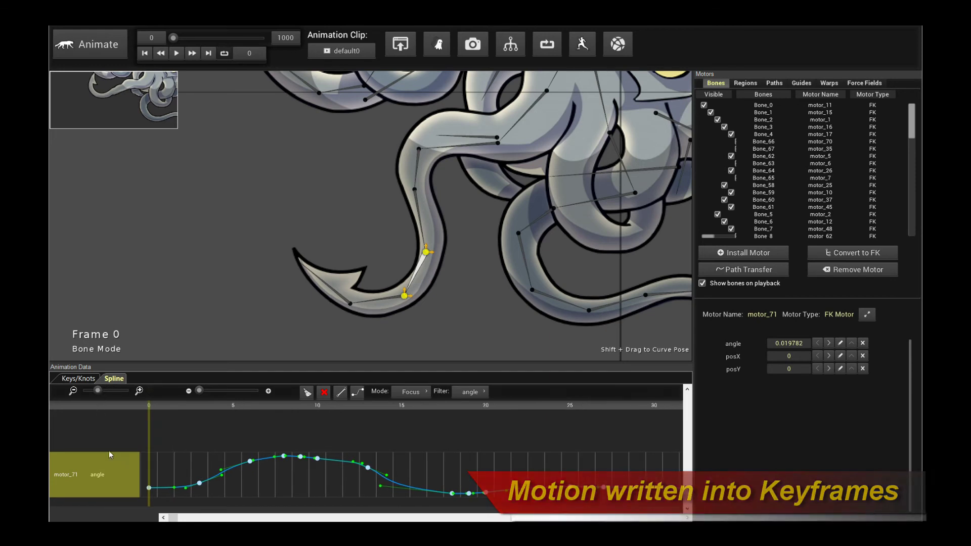
left_click_drag(174, 518, 148, 521)
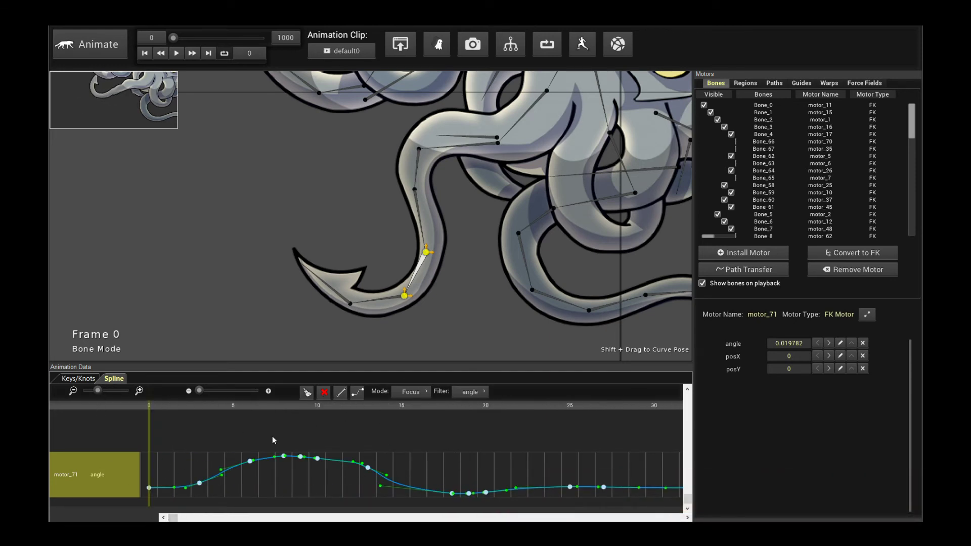
Set the spline display mode to All and examine motor_72's angle curve.
left_click(412, 393)
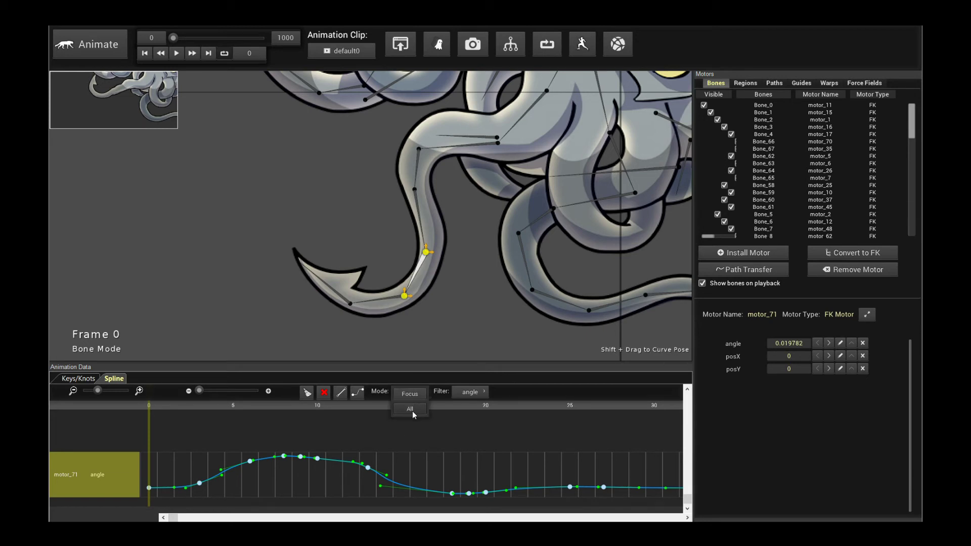
left_click(411, 409)
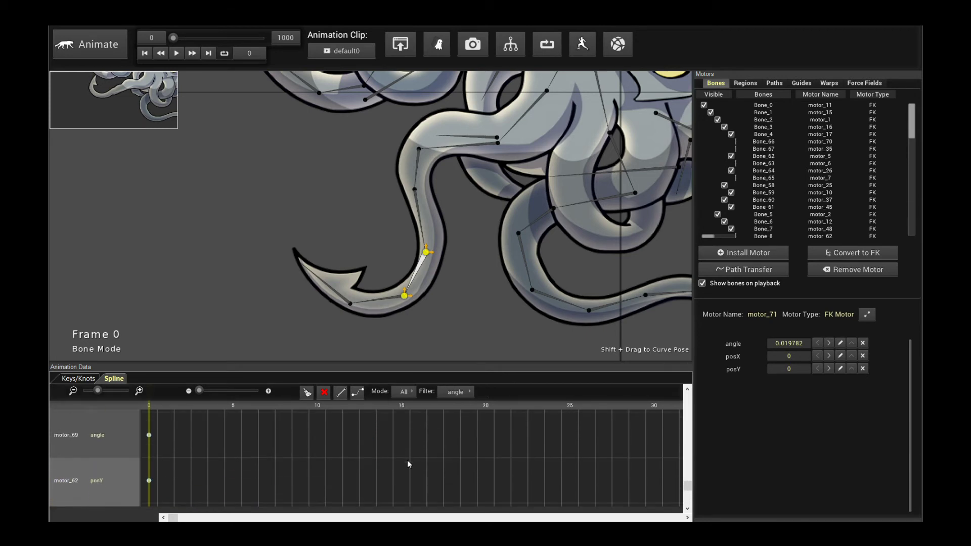
scroll(407, 461, "up", 1)
left_click_drag(692, 476, 697, 442)
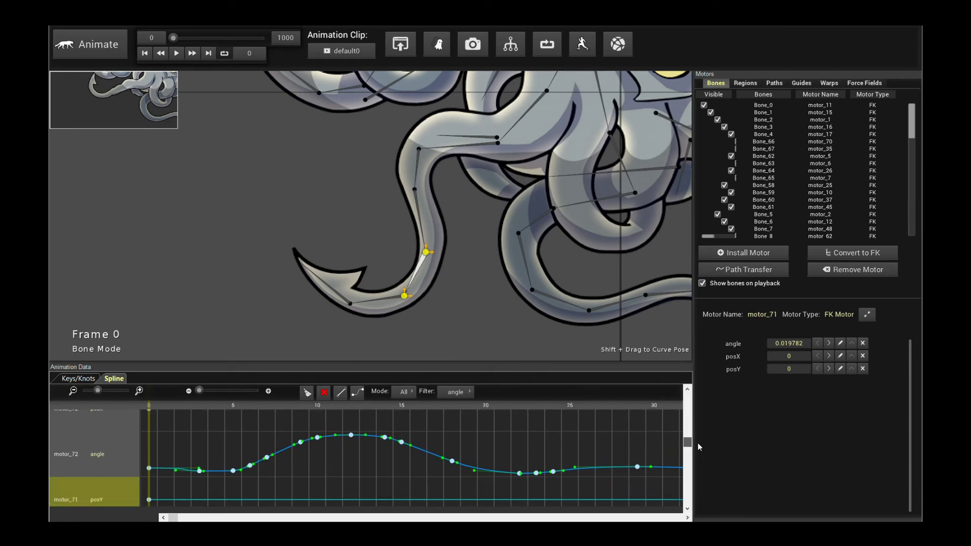
left_click_drag(697, 442, 698, 444)
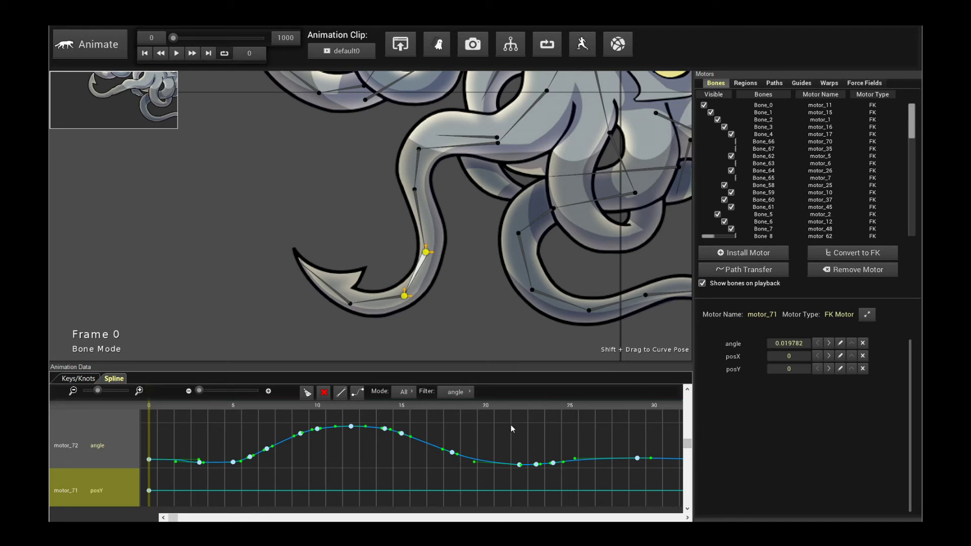
Play the tentacle animation repeatedly from frame 0 to review the secondary motion against its curves.
key("space")
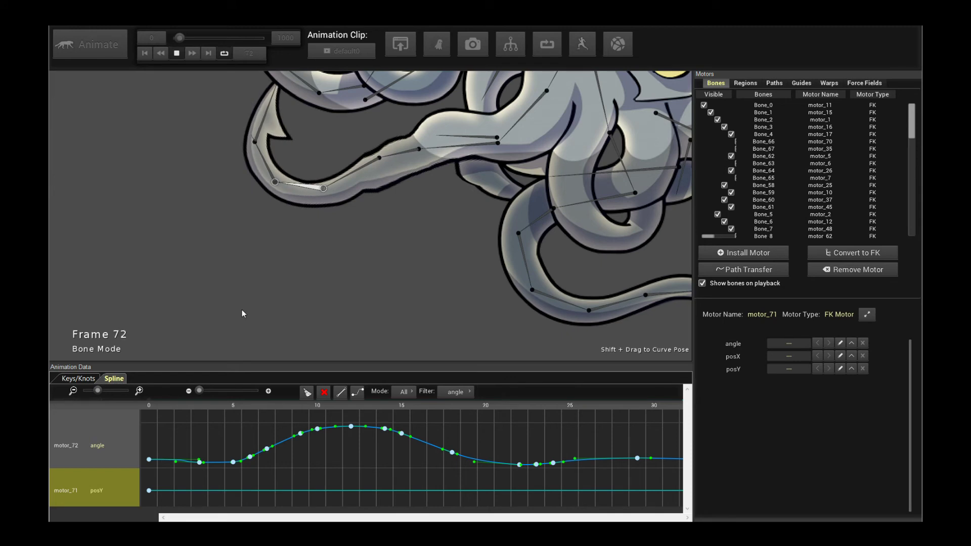
key("space")
key("space")
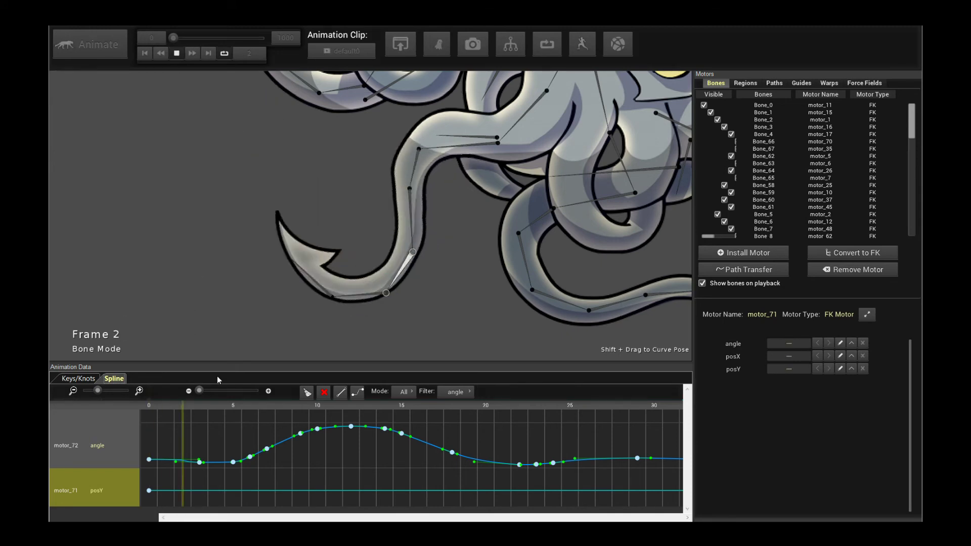
left_click(173, 53)
left_click(173, 53)
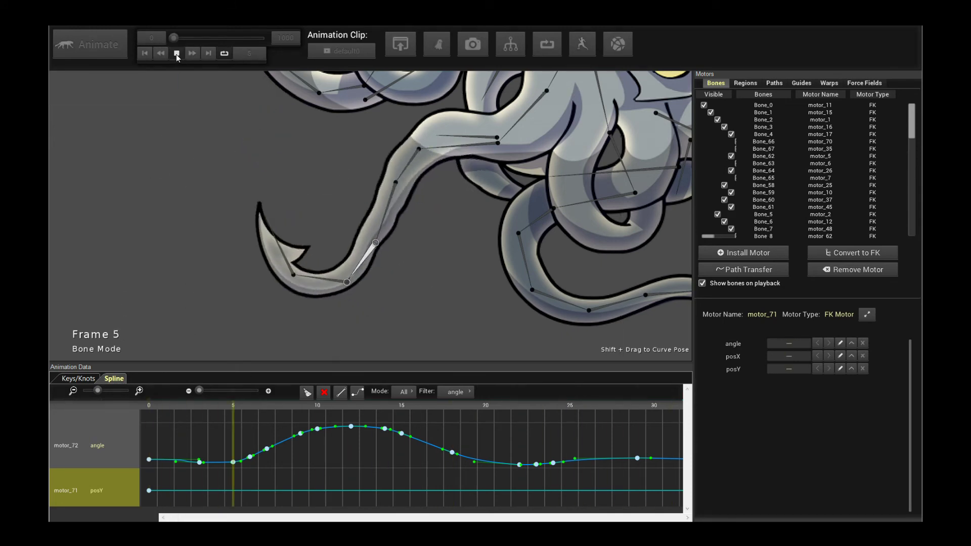
key("space")
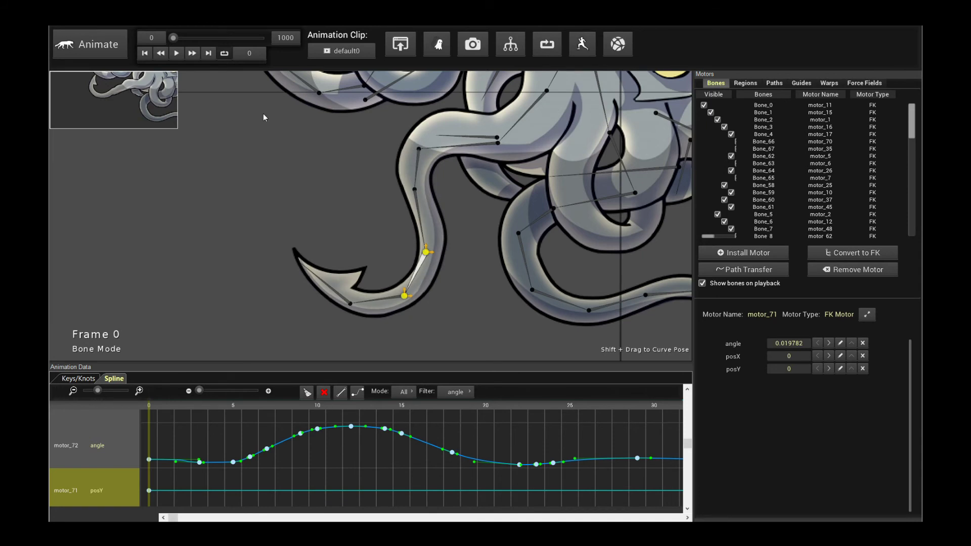
left_click(175, 53)
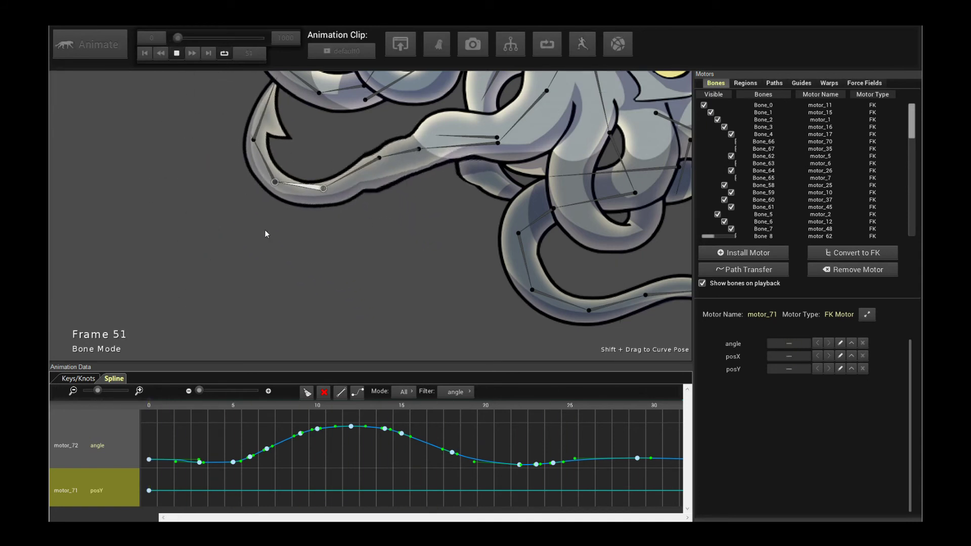
key("space")
left_click(179, 53)
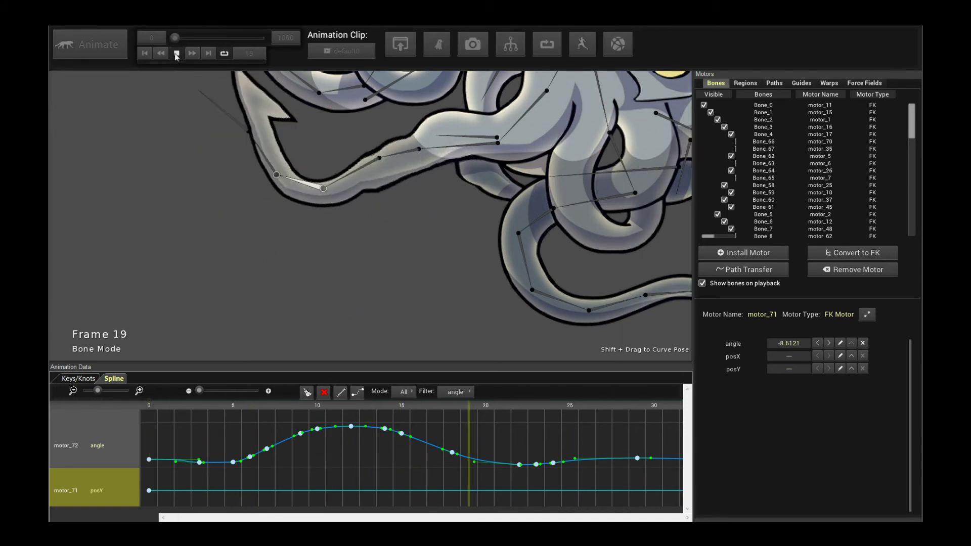
left_click(178, 56)
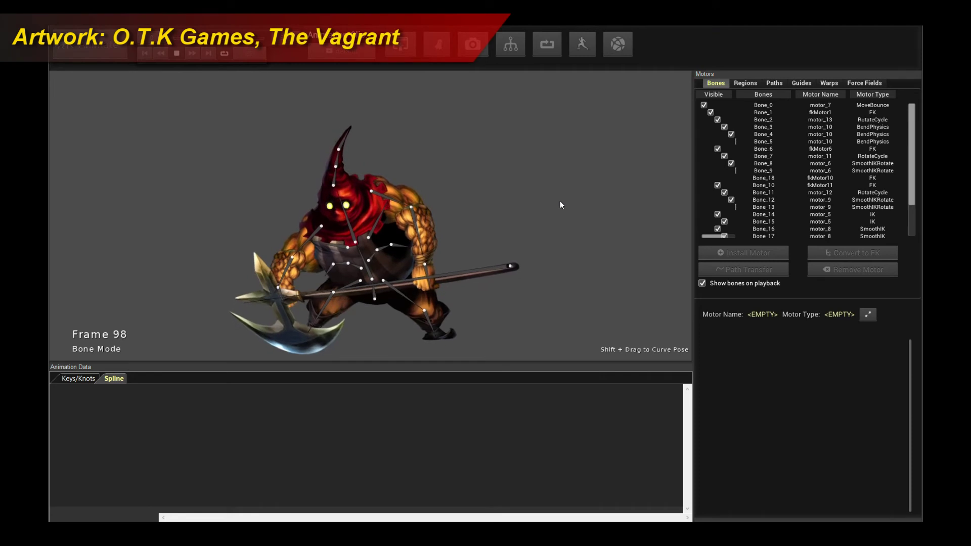
Replay the axe-wielding character's animation to review the motion of its rig.
key("space")
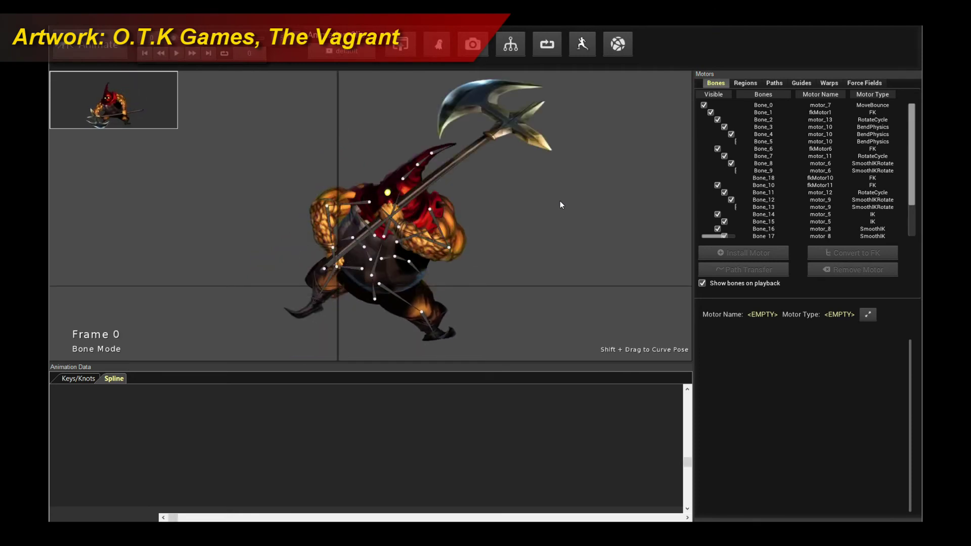
key("space")
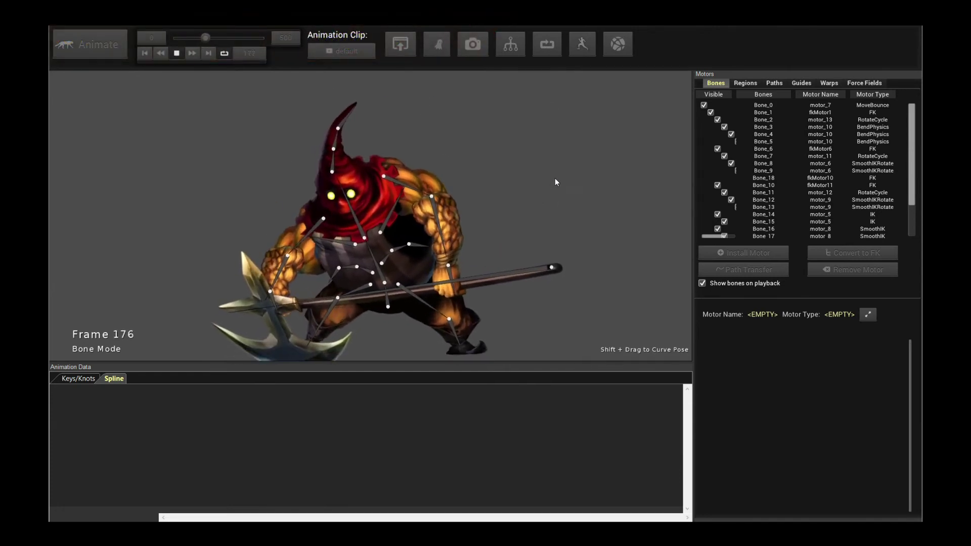
key("space")
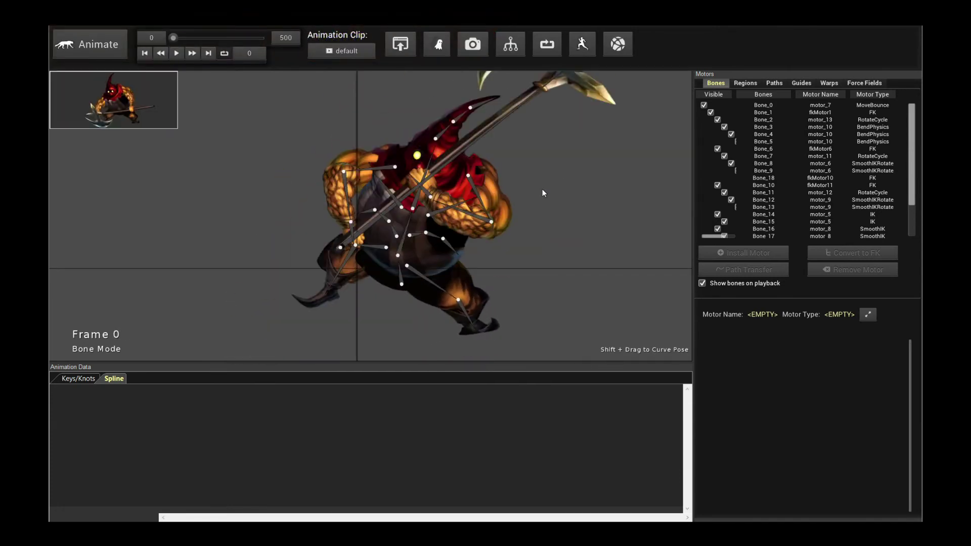
Play the axe-wielding character's animation, and examine its motors by class in the Animation Rig Graph.
key("space")
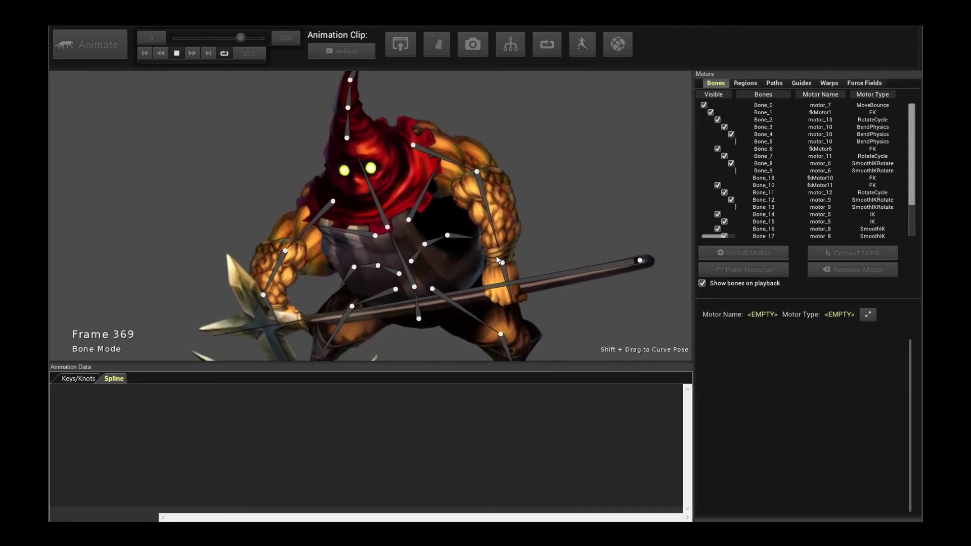
left_click(511, 45)
left_click_drag(507, 124, 566, 182)
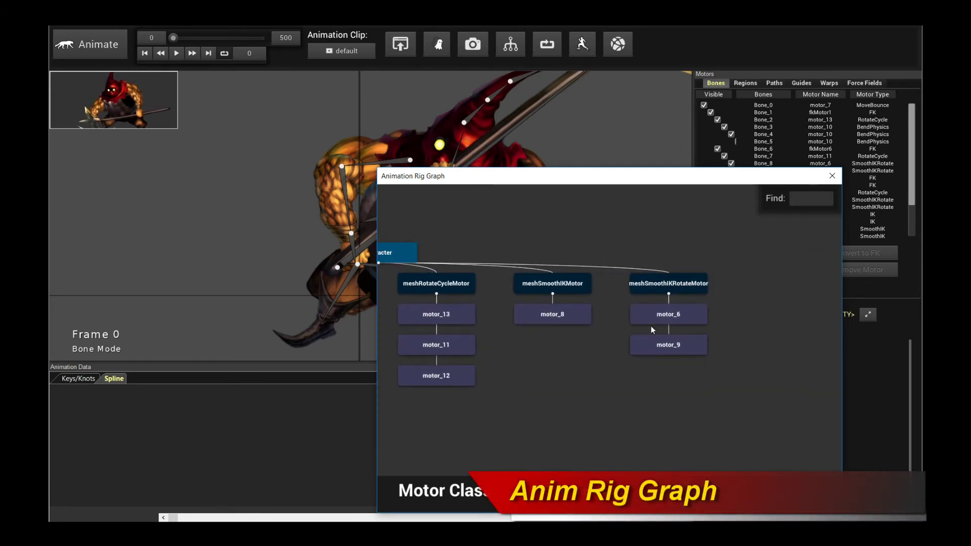
left_click_drag(502, 316, 597, 273)
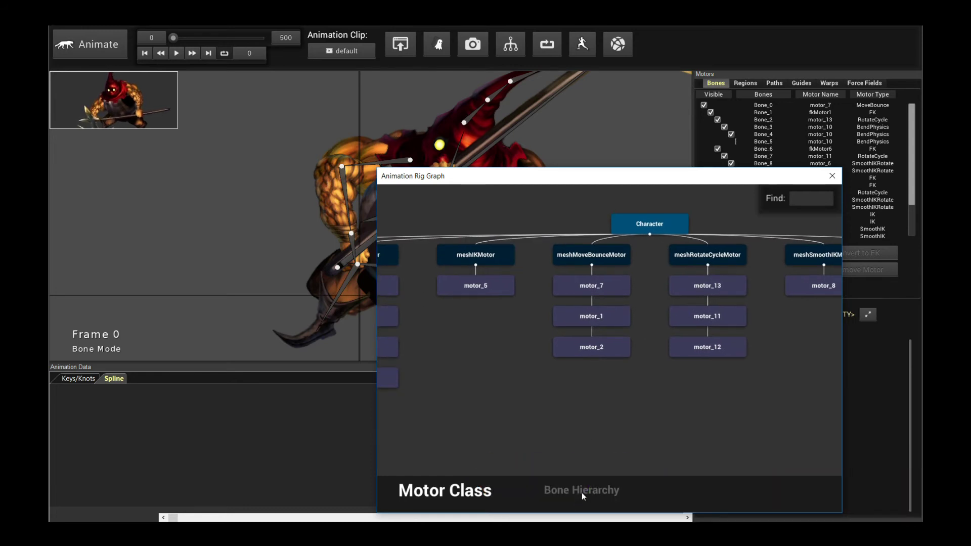
Switch the rig graph to Bone Hierarchy and examine which motor drives each bone.
left_click(582, 493)
scroll(686, 392, "down", 5)
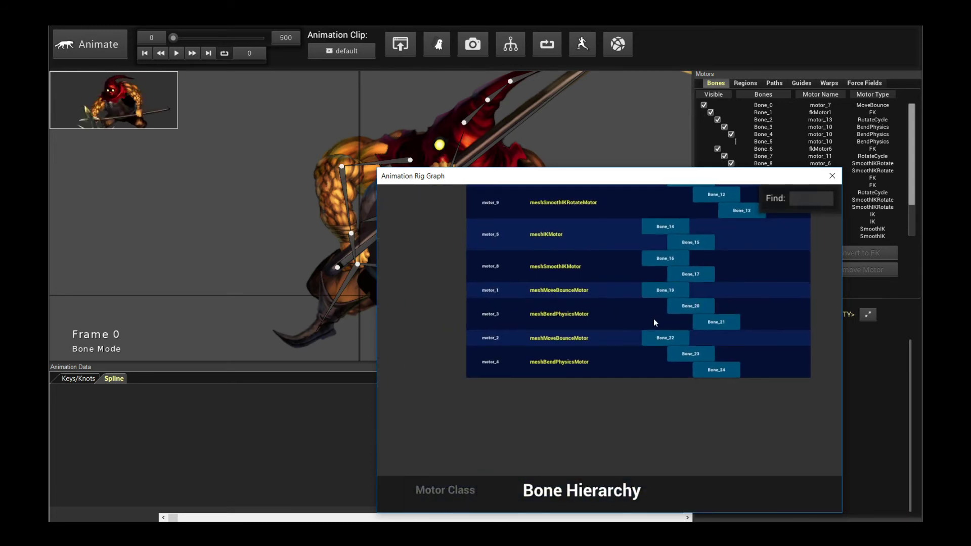
scroll(639, 399, "up", 5)
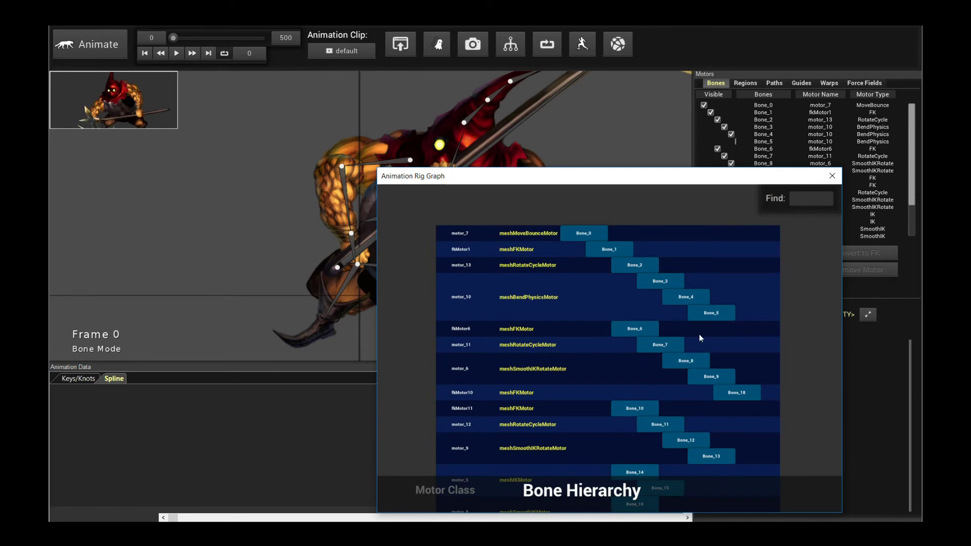
Select groups of bones in the Bone Hierarchy graph and examine their motors' animation data.
left_click(597, 319)
left_click_drag(597, 319, 779, 412)
scroll(821, 362, "down", 2)
left_click_drag(586, 305, 706, 404)
scroll(739, 395, "up", 6)
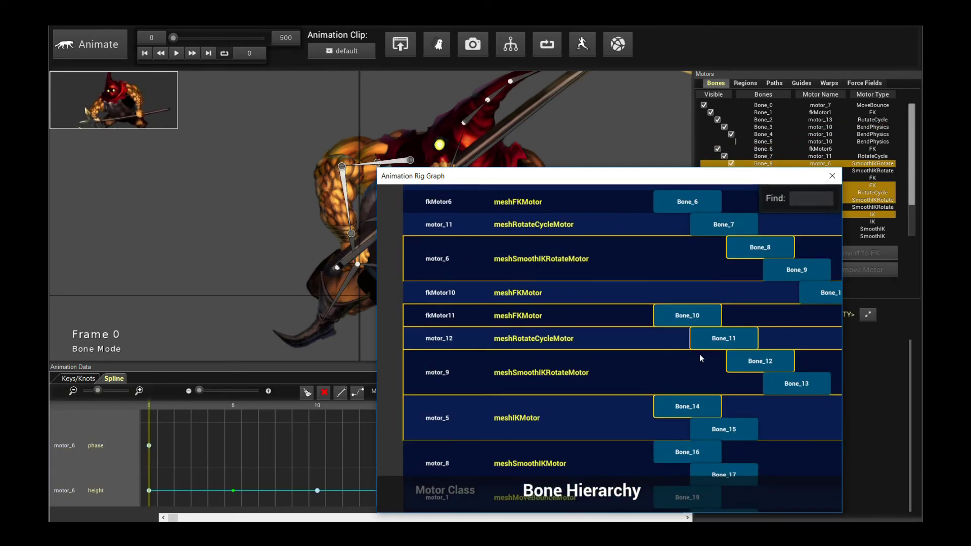
scroll(711, 341, "down", 4)
left_click_drag(803, 449, 586, 291)
scroll(706, 301, "up", 2)
scroll(706, 301, "down", 3)
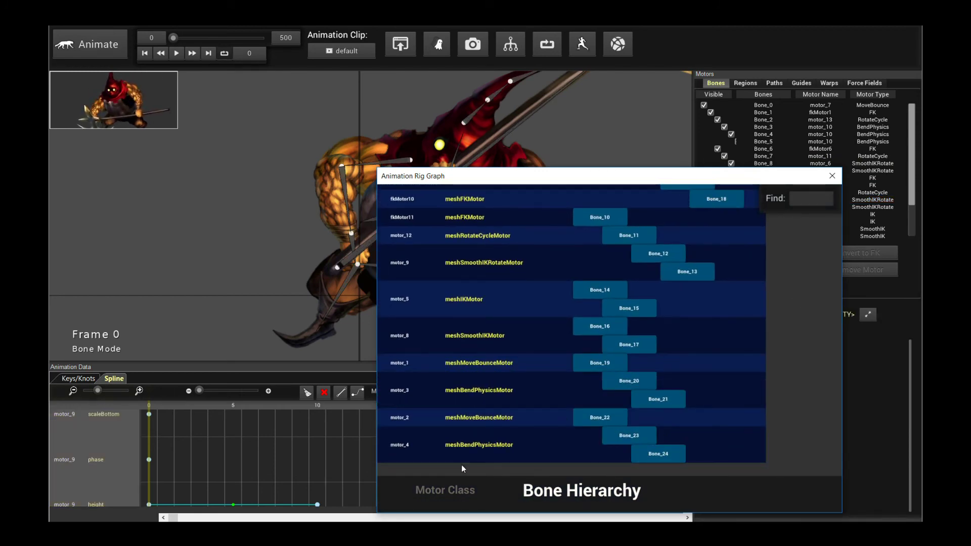
Return the rig graph to Motor Class, close it, and play the animation with the Keys/Knots timeline shown.
left_click(448, 493)
left_click(833, 176)
left_click(78, 379)
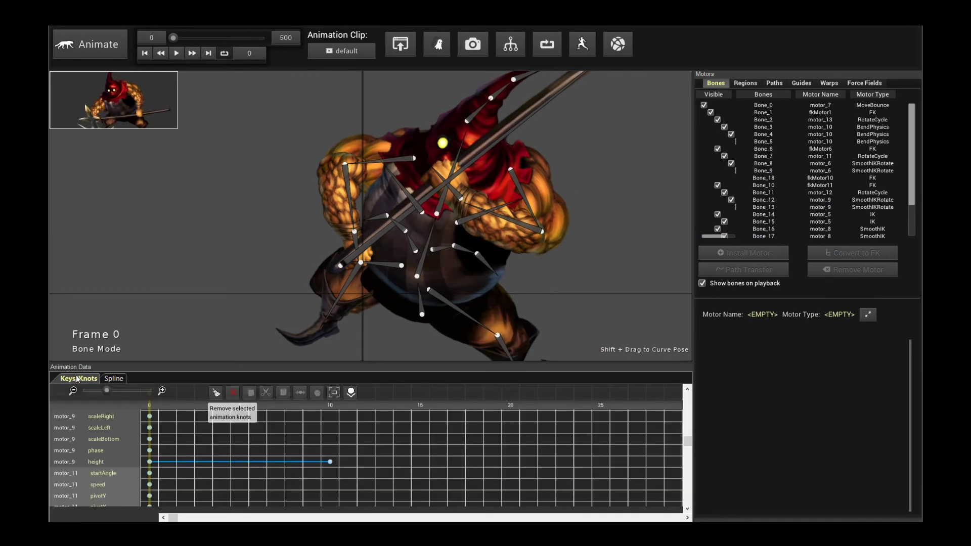
key("space")
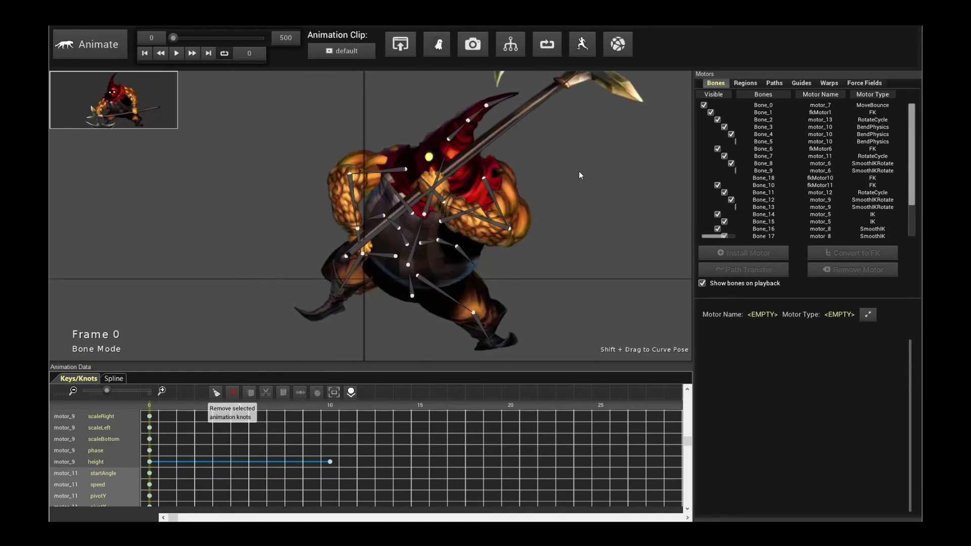
Install a Physics Motor on the character's body mesh region.
scroll(608, 199, "up", 2)
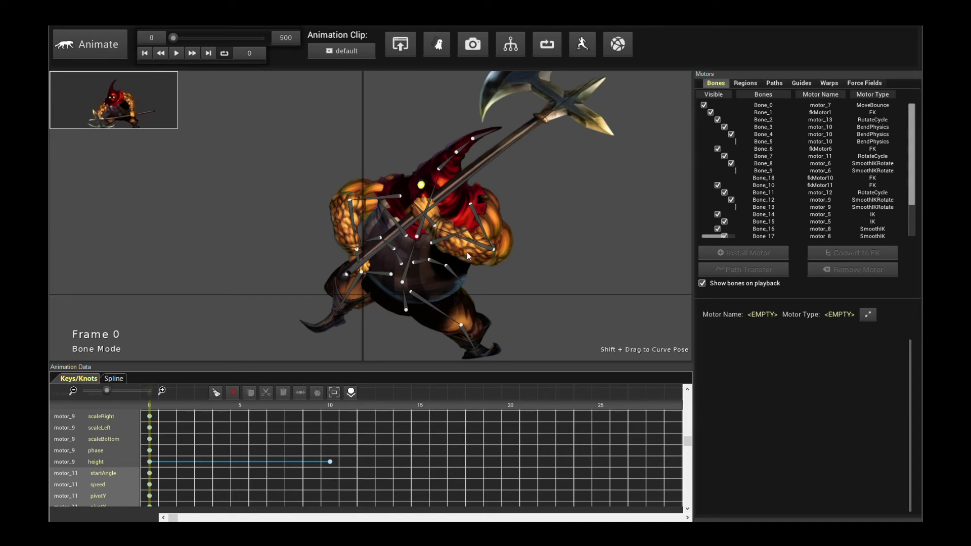
left_click(747, 83)
scroll(622, 207, "up", 1)
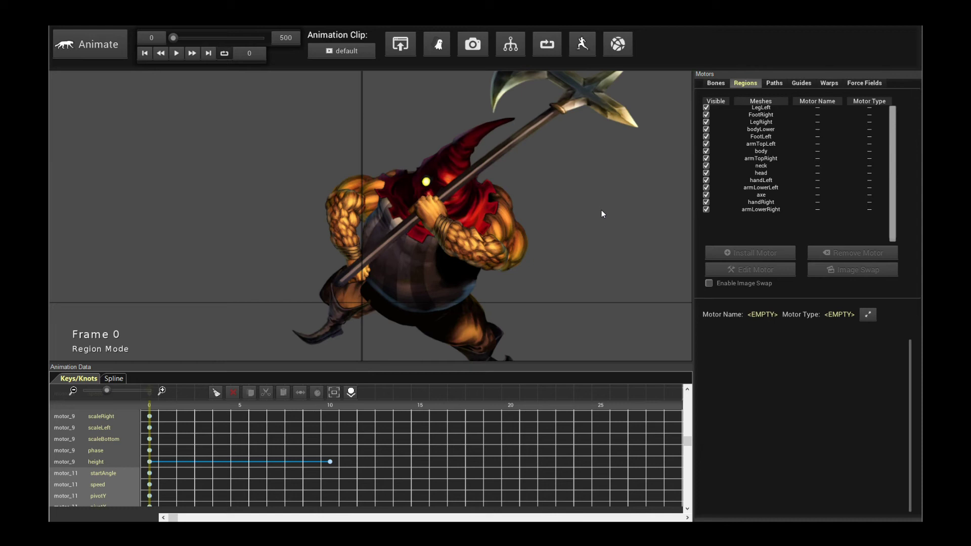
left_click(445, 292)
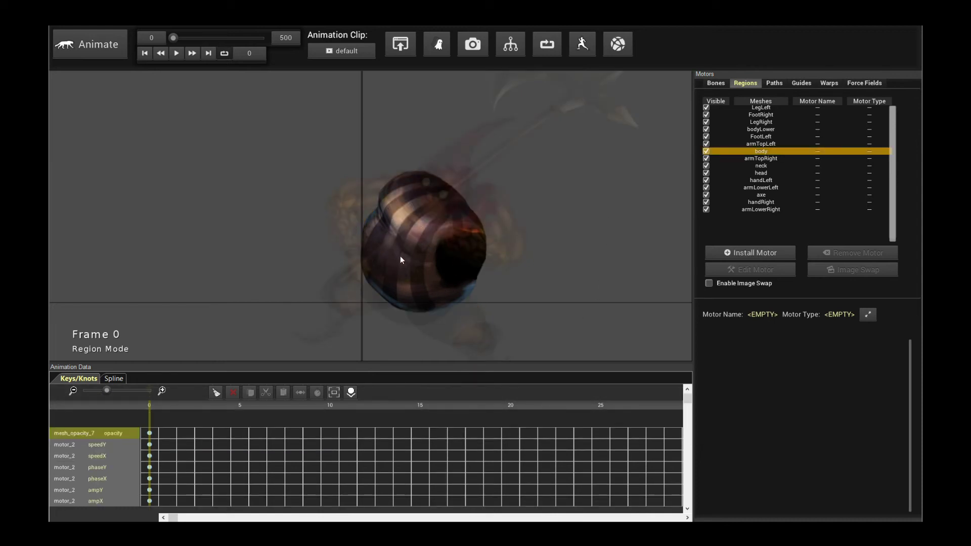
left_click(758, 254)
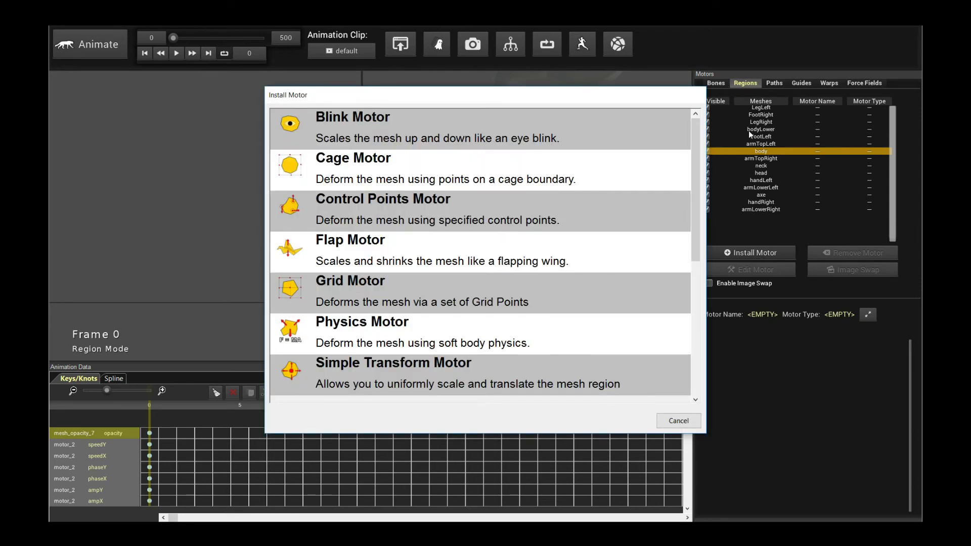
left_click(388, 338)
left_click(387, 334)
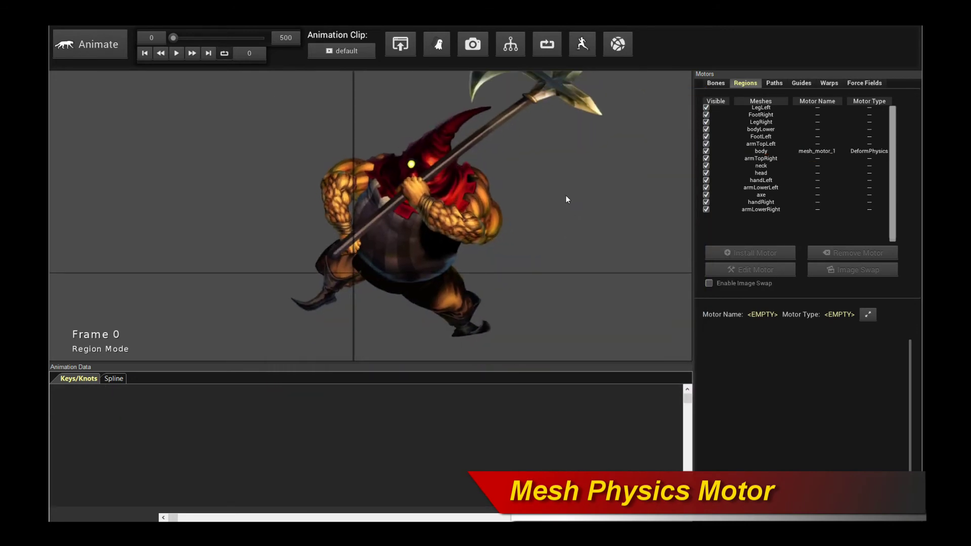
Deselect the body region and play the animation to review its soft body physics.
left_click(476, 247)
left_click(625, 178)
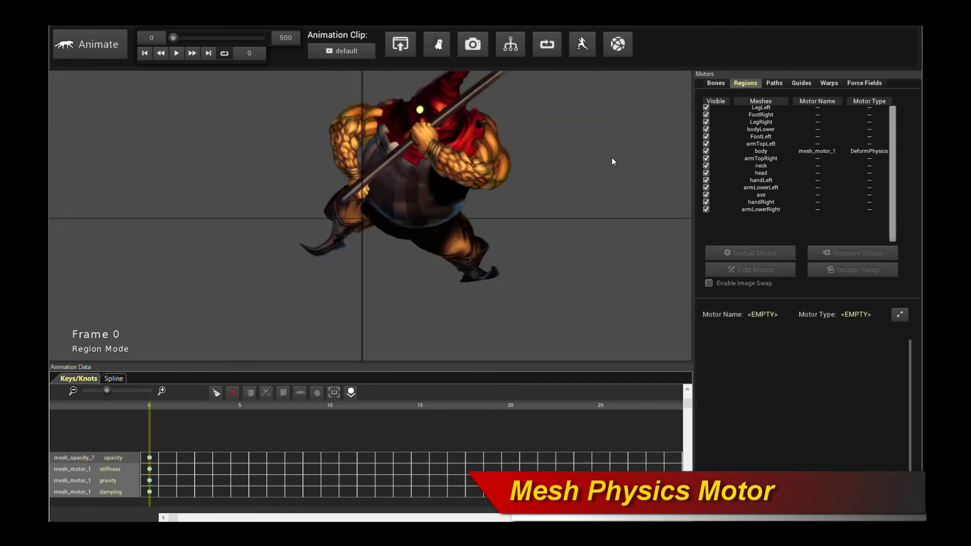
key("space")
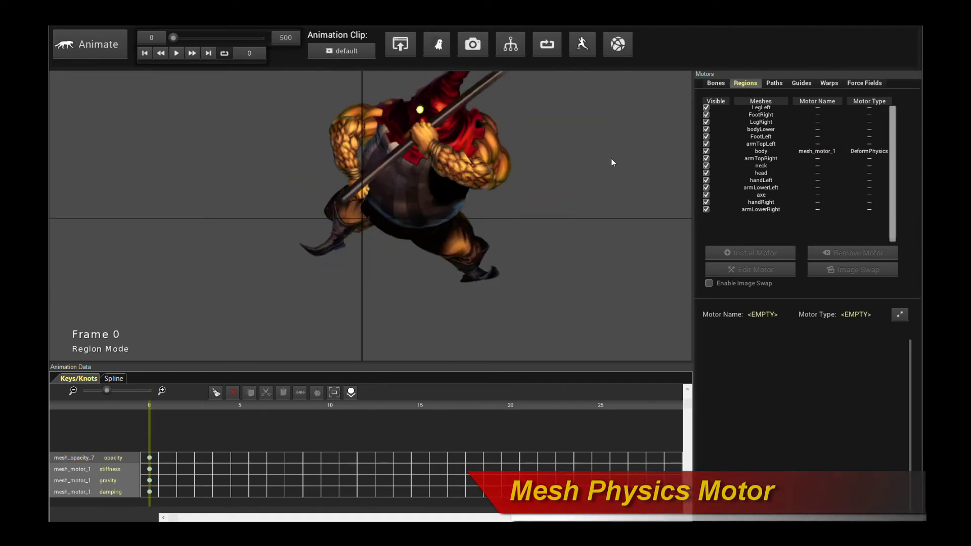
key("space")
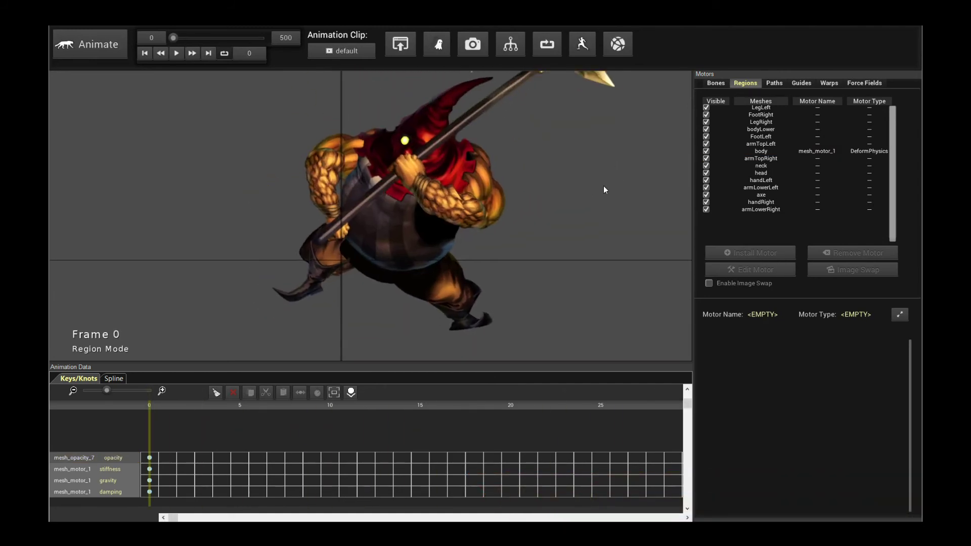
Edit the body's Physics Motor by painting a vertical band of Glue through the middle of the mesh, finish editing, and replay the animation.
left_click(393, 243)
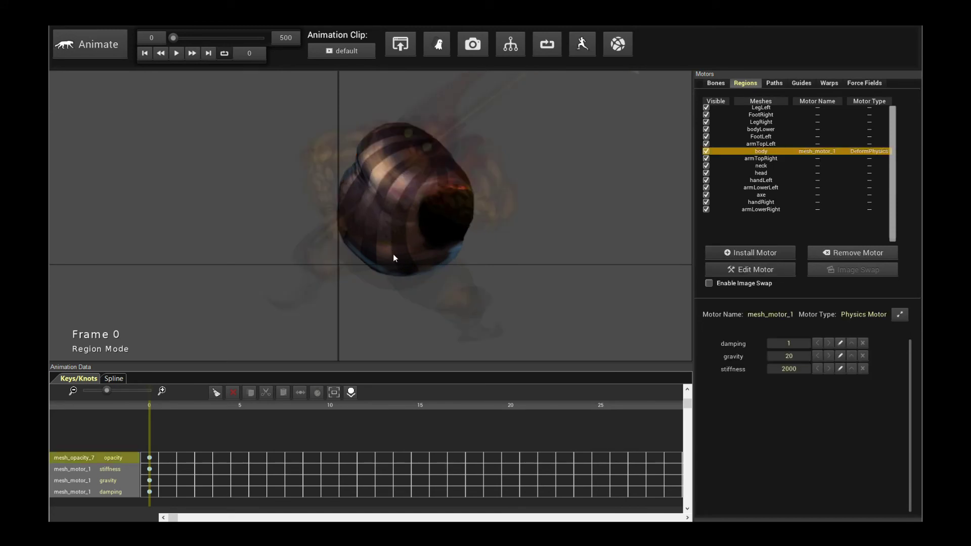
left_click(745, 272)
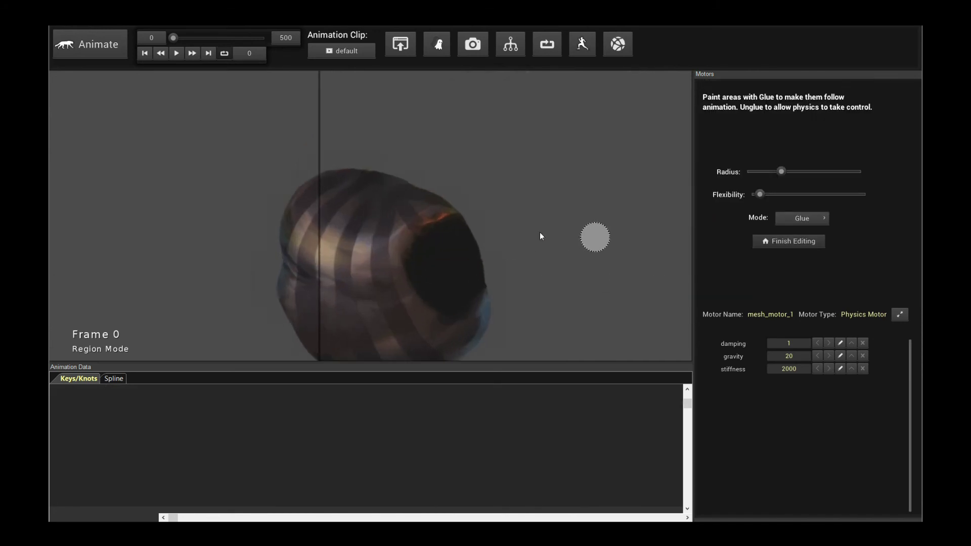
left_click_drag(522, 216, 581, 240)
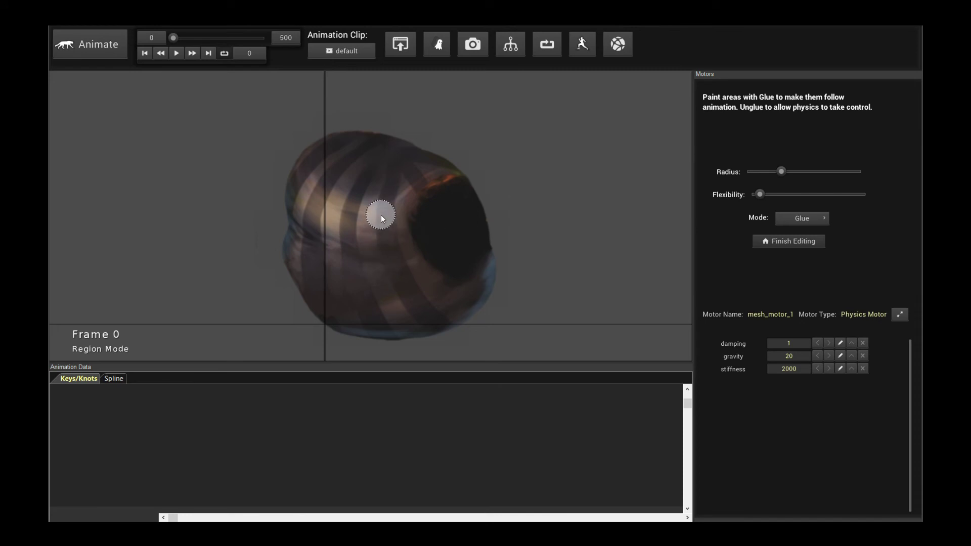
left_click_drag(782, 172, 781, 172)
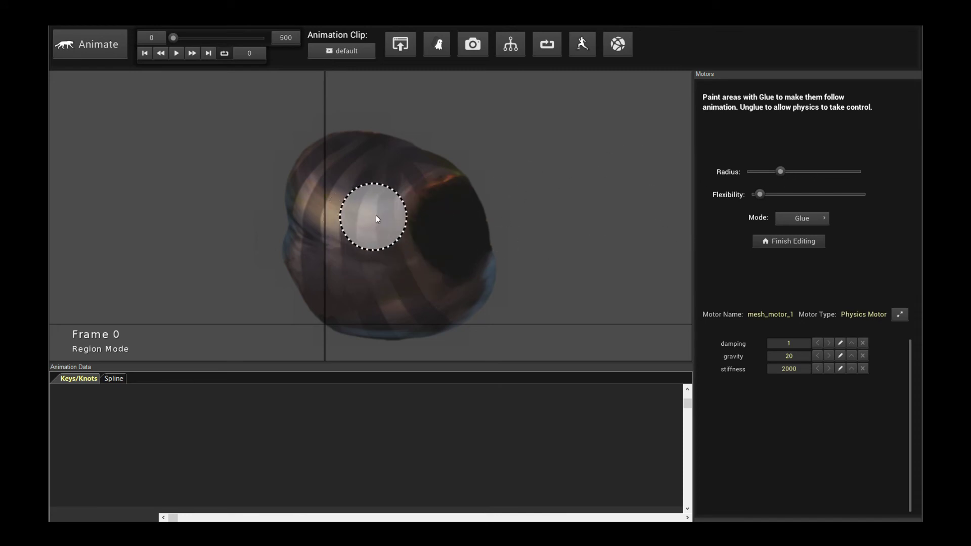
left_click_drag(374, 205, 377, 330)
left_click_drag(384, 186, 376, 132)
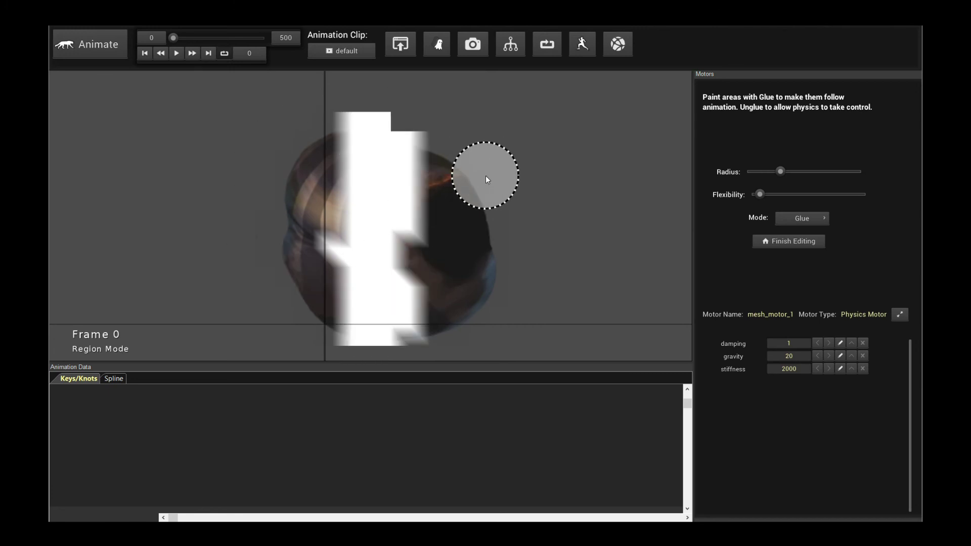
left_click(785, 242)
left_click(597, 213)
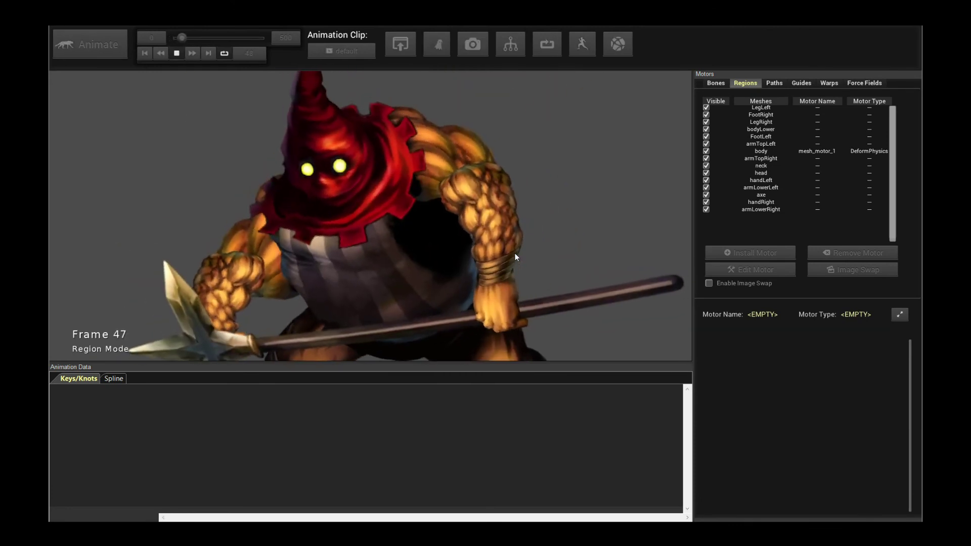
Set the body Physics Motor's stiffness to 100 and replay the animation several times.
left_click(429, 278)
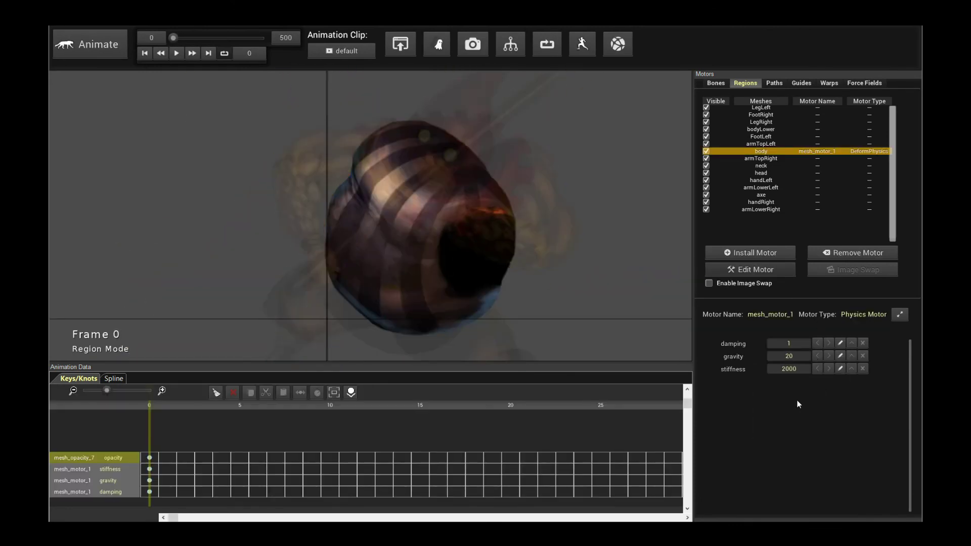
right_click(787, 369)
left_click(763, 421)
type("100")
key("Return")
key("space")
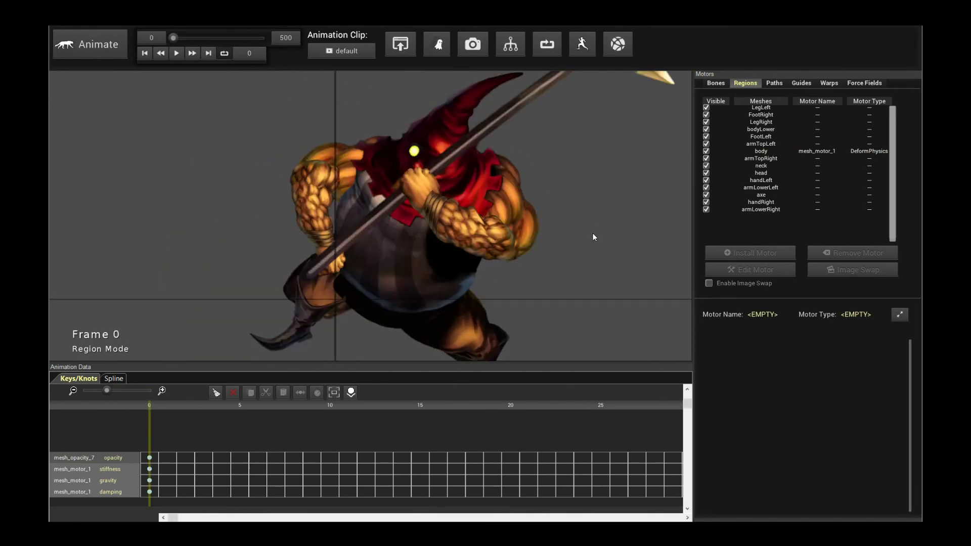
key("space")
key("space")
key("space")
Set the body Physics Motor's stiffness to 80 and replay the animation.
left_click(419, 253)
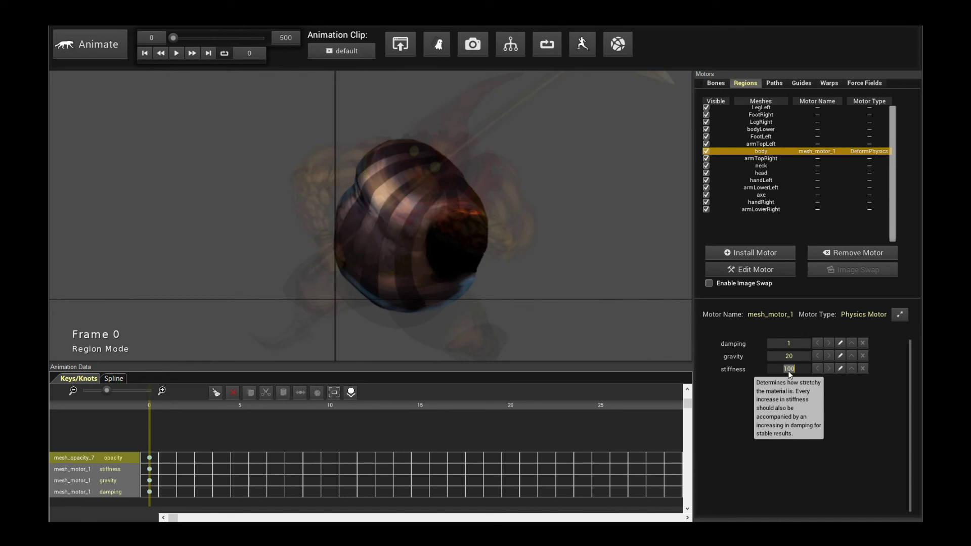
type("80")
key("space")
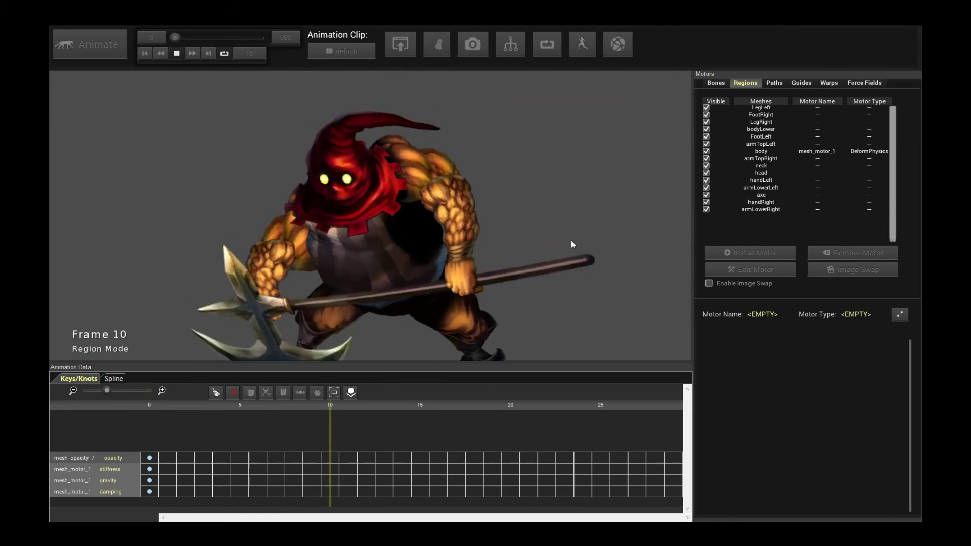
key("space")
Set the body Physics Motor's damping to 10 and replay the animation.
left_click(410, 268)
left_click(797, 344)
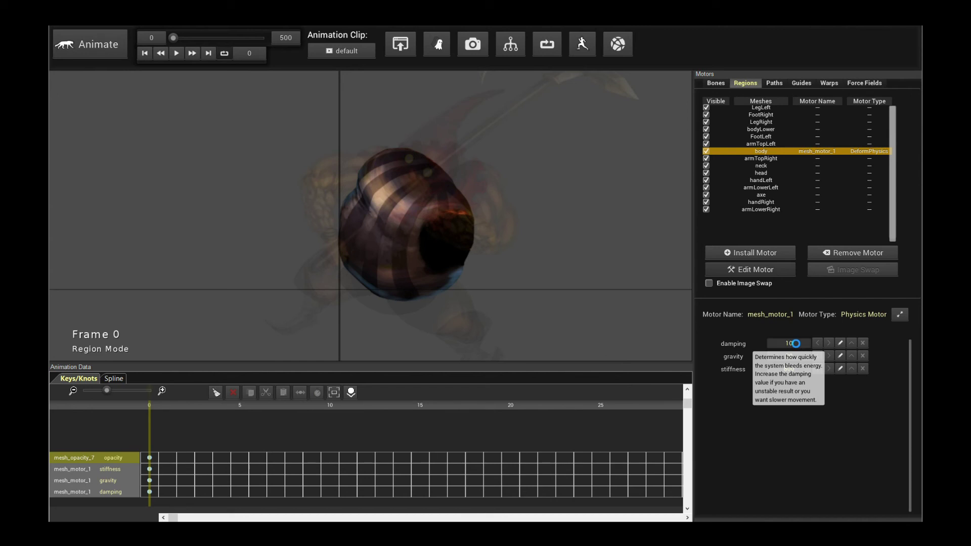
key("space")
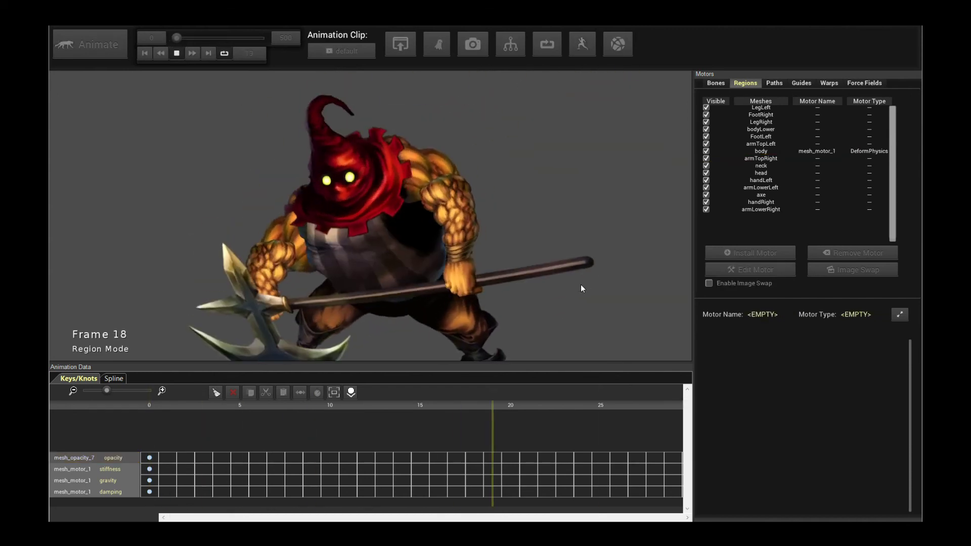
key("space")
Try a damping of 500 on the body Physics Motor and play the animation.
left_click(414, 258)
left_click(791, 346)
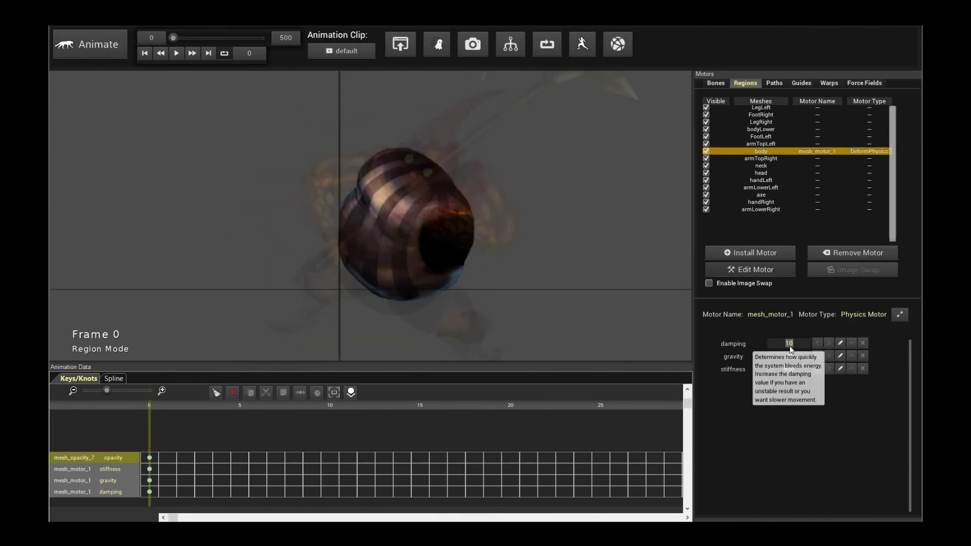
key("space")
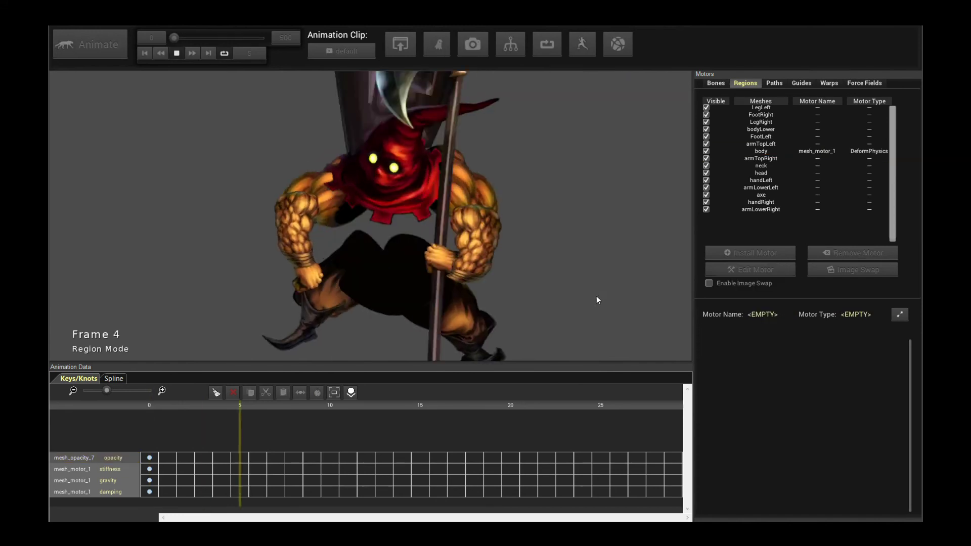
key("space")
Bring the body Physics Motor's damping back down to 10, replaying the animation to compare the motion.
left_click(470, 277)
left_click(792, 345)
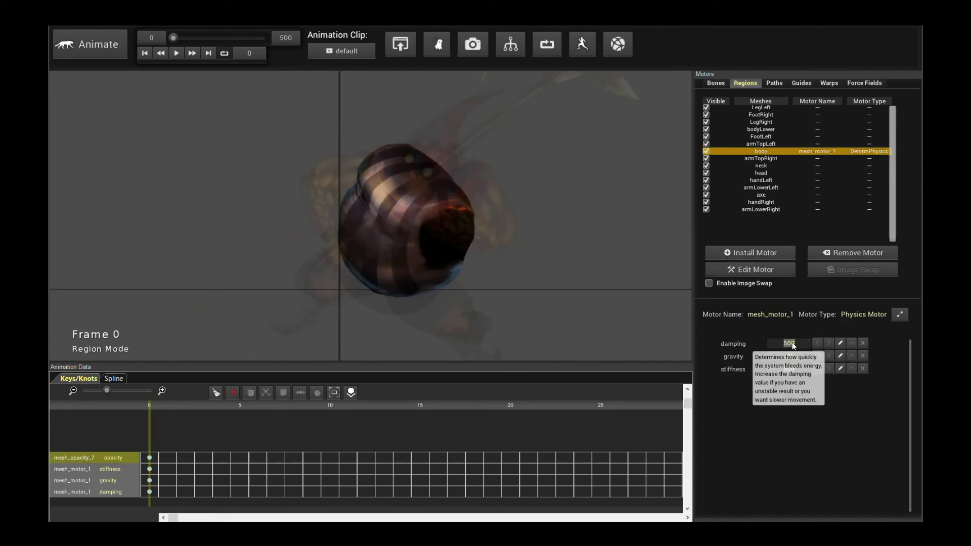
key("space")
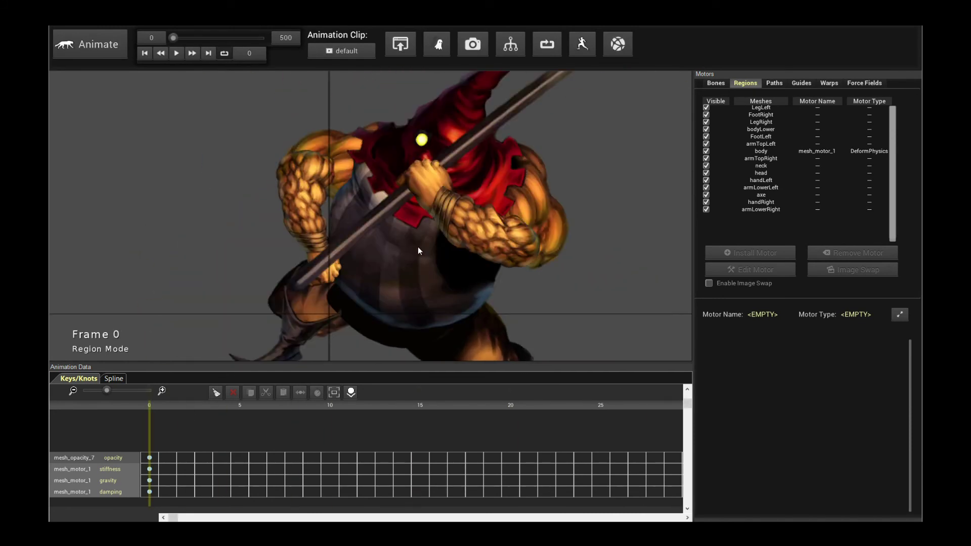
left_click(418, 250)
type("10")
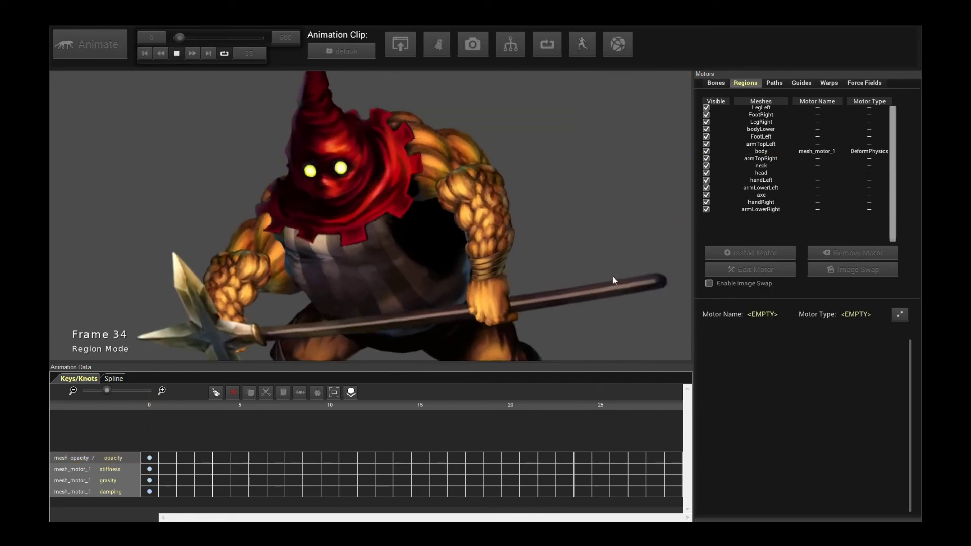
Set the body Physics Motor's damping to 3 and replay the animation several times to check the belly's jiggle.
left_click(411, 290)
left_click(783, 346)
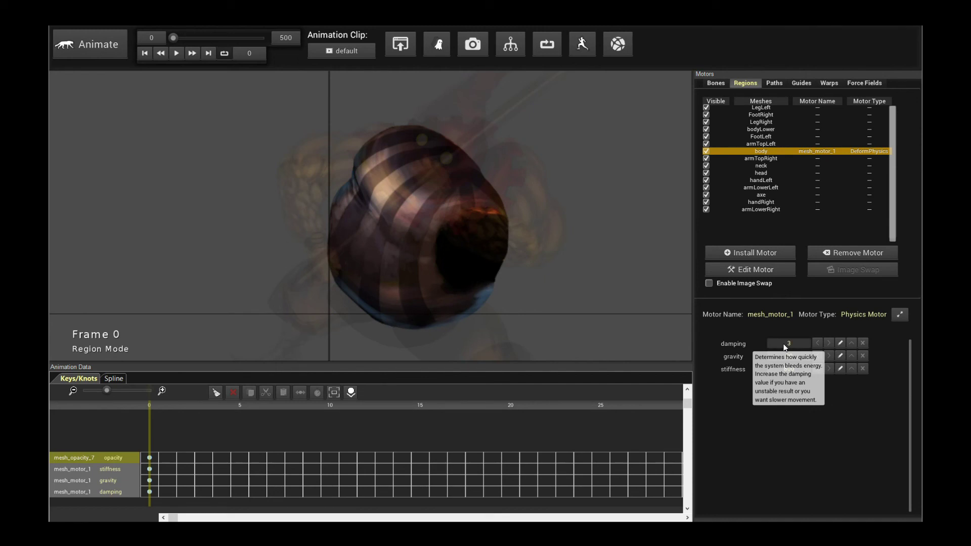
type("3")
left_click(610, 298)
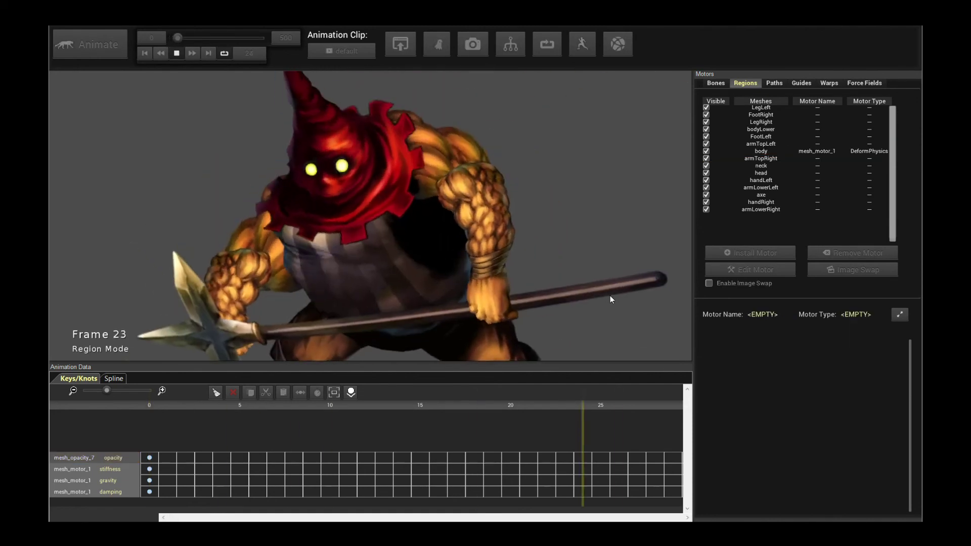
key("space")
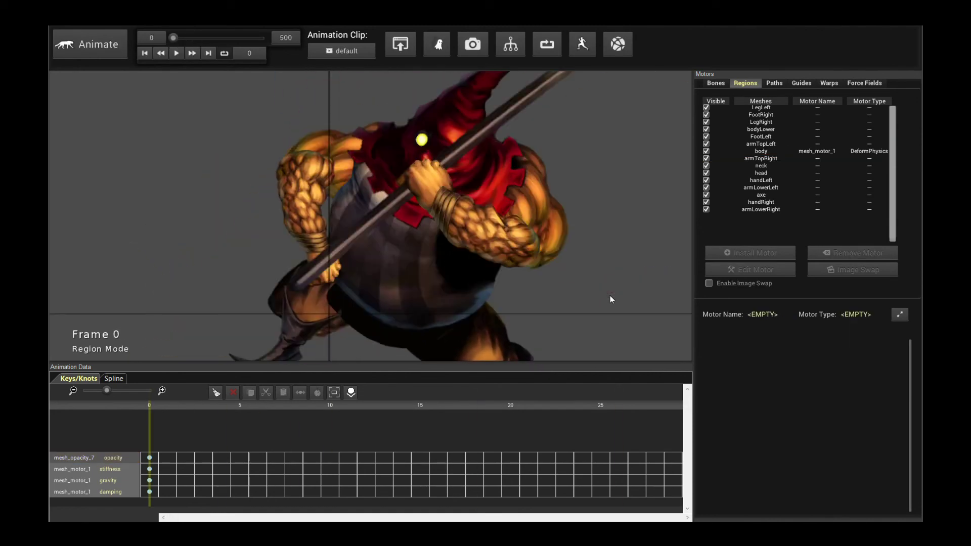
key("space")
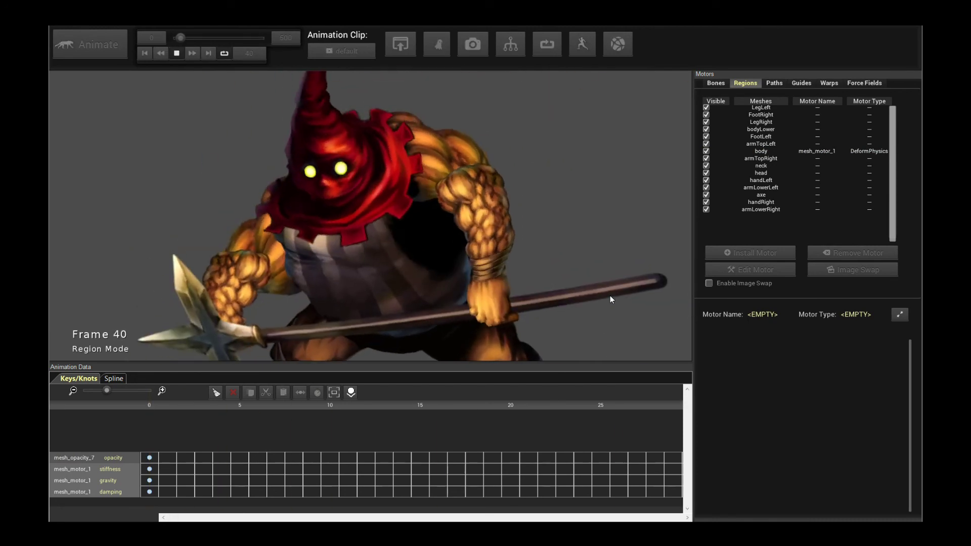
key("space")
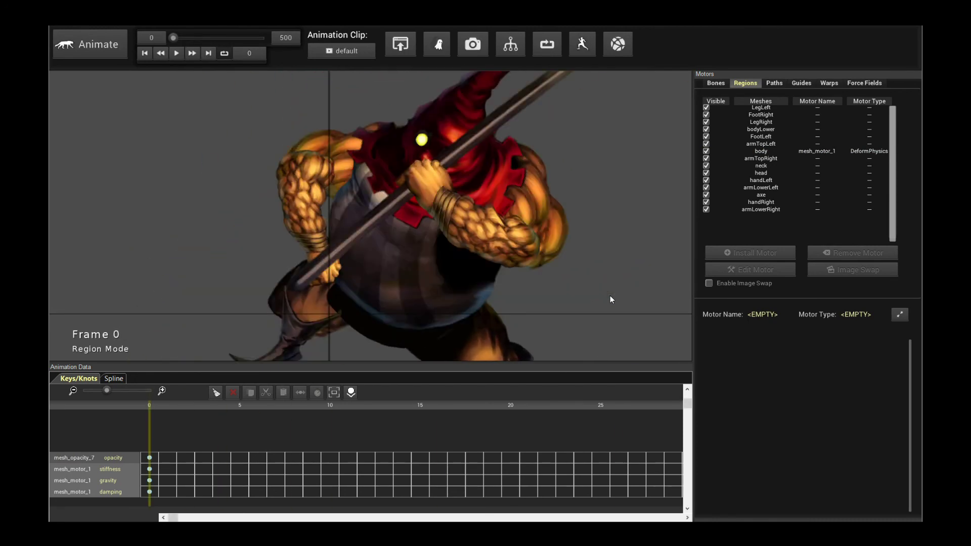
key("space")
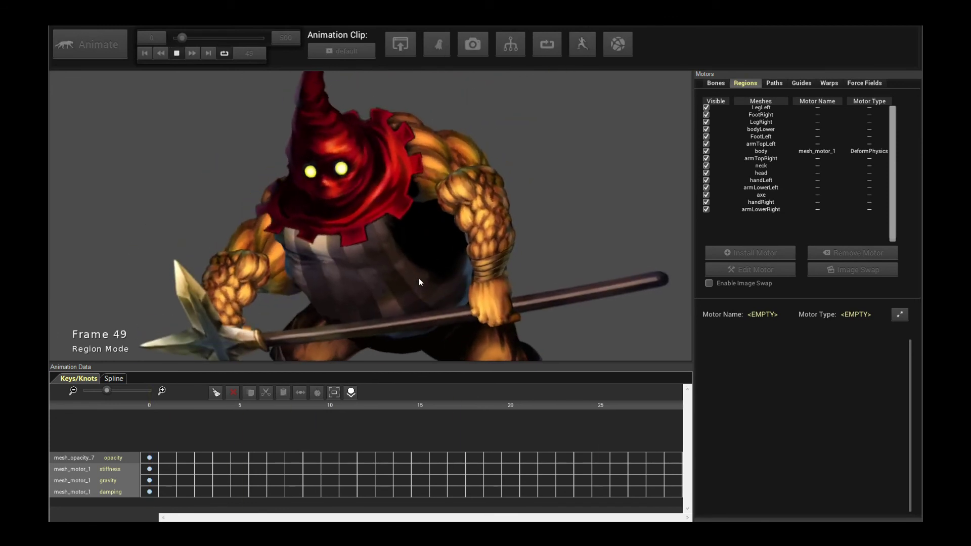
key("space")
key("space")
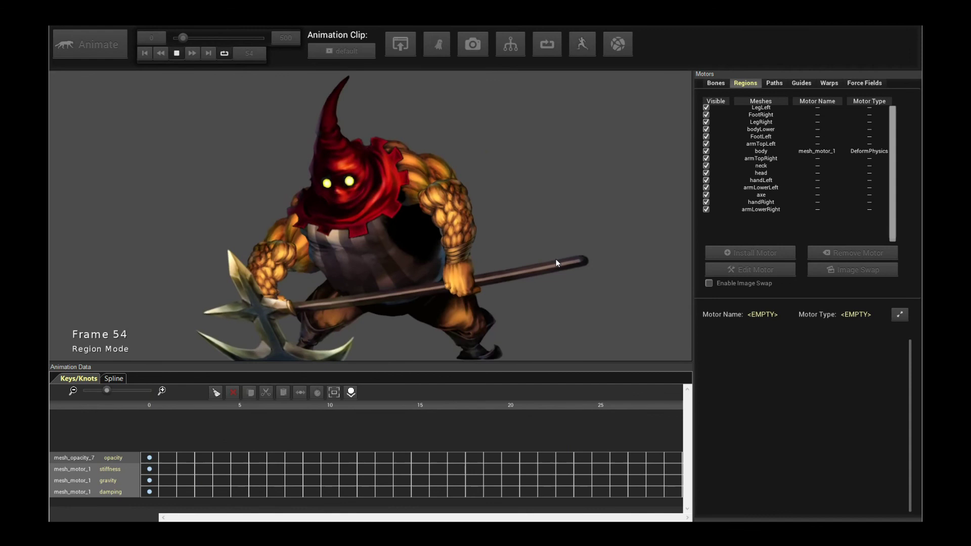
key("space")
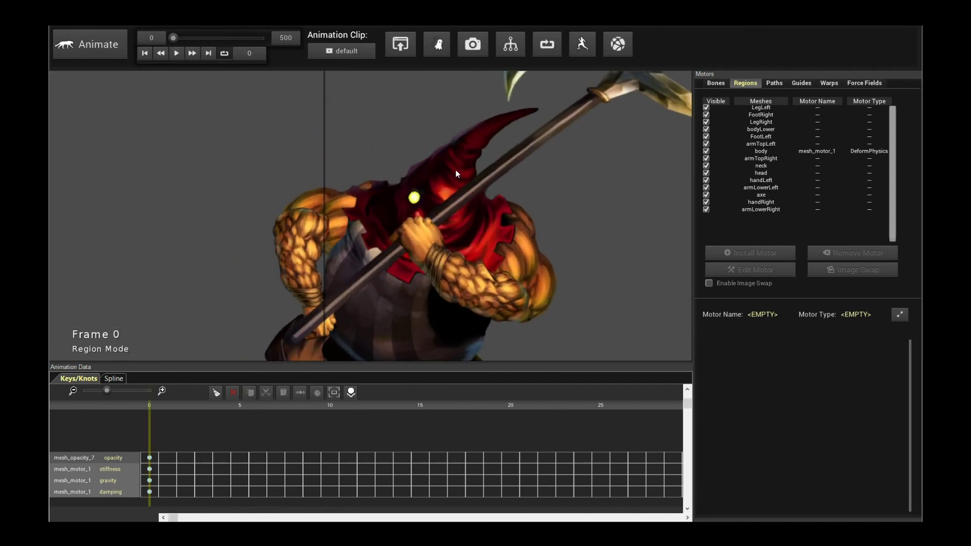
Install a Physics Motor on the character's head mesh.
left_click(439, 177)
left_click(752, 254)
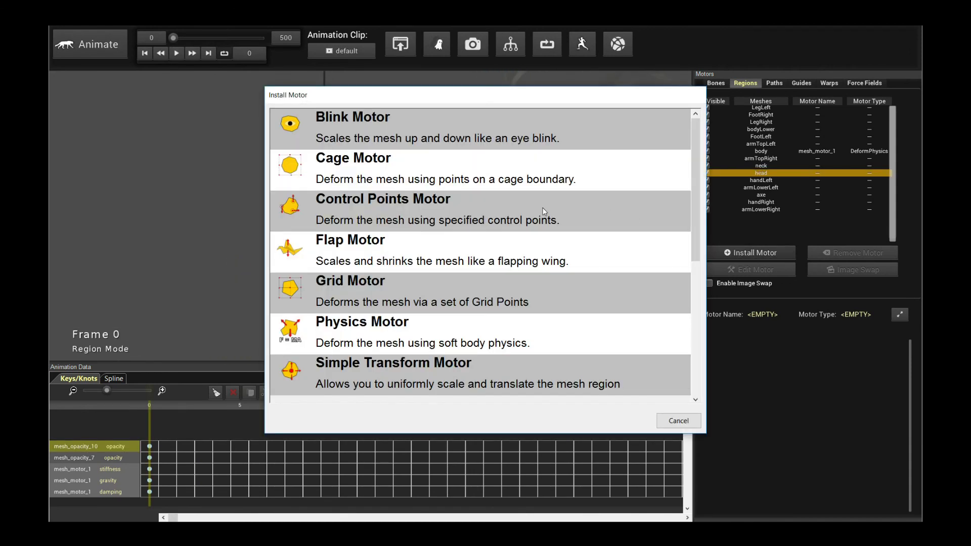
left_click(458, 349)
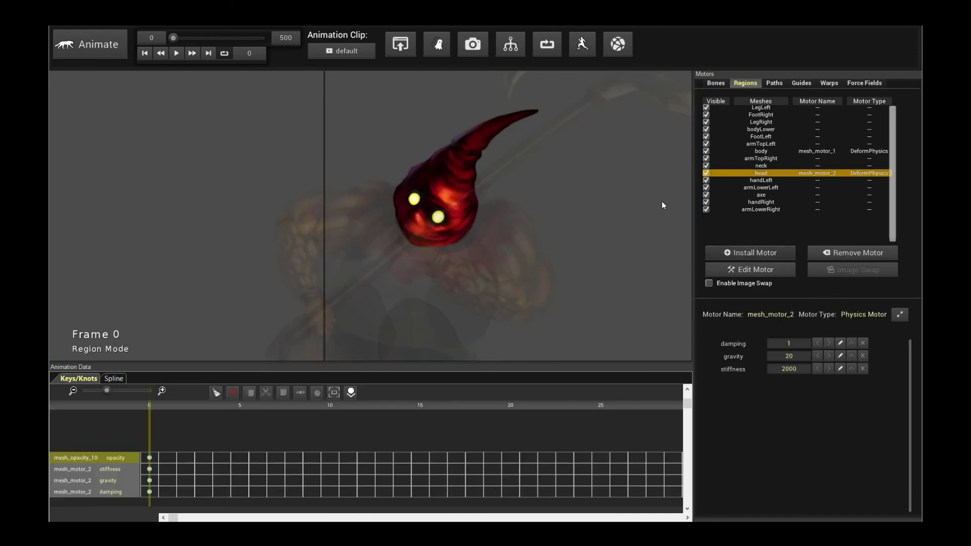
Paint Glue over the face area of the head's Physics Motor, leaving the pointed tip free, and play the animation.
left_click(773, 271)
mouse_move(362, 290)
left_mouse_down()
mouse_move(363, 237)
mouse_move(374, 273)
mouse_move(361, 248)
mouse_move(345, 302)
mouse_move(381, 260)
mouse_move(379, 298)
mouse_move(346, 278)
mouse_move(344, 288)
mouse_move(346, 220)
mouse_move(336, 284)
mouse_move(383, 311)
left_mouse_up()
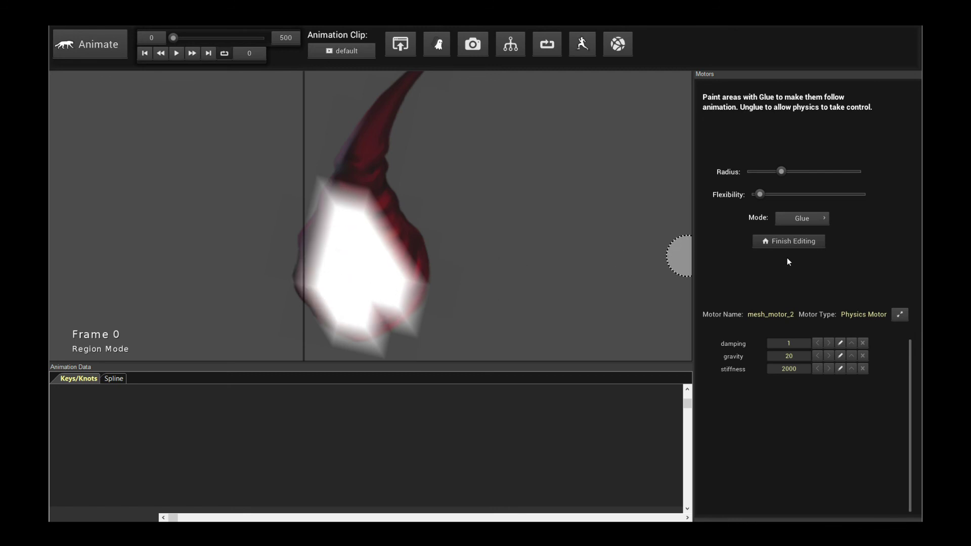
left_click(789, 241)
key("space")
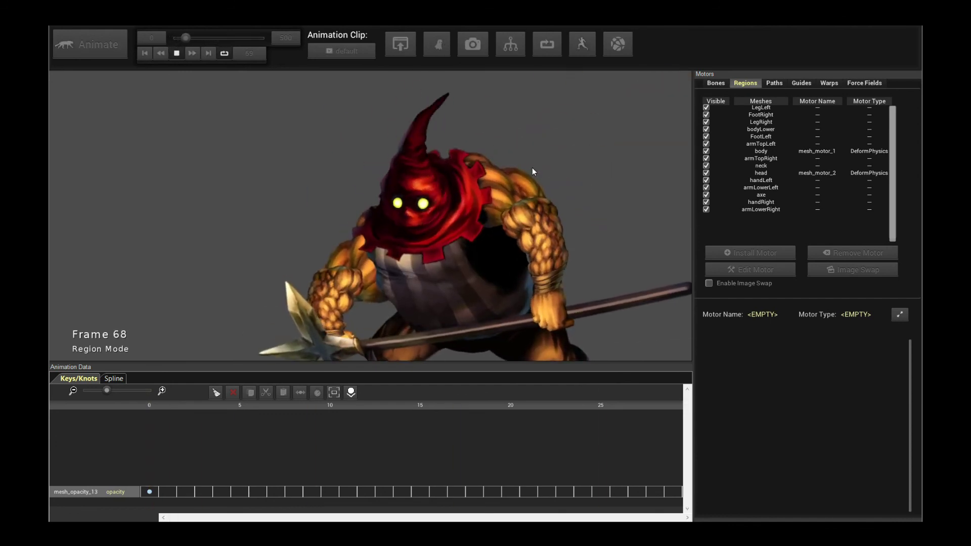
key("space")
Extend the head motor's Glue painting across the lower and outer edges of the face, and replay the animation.
left_click(614, 186)
left_click(758, 269)
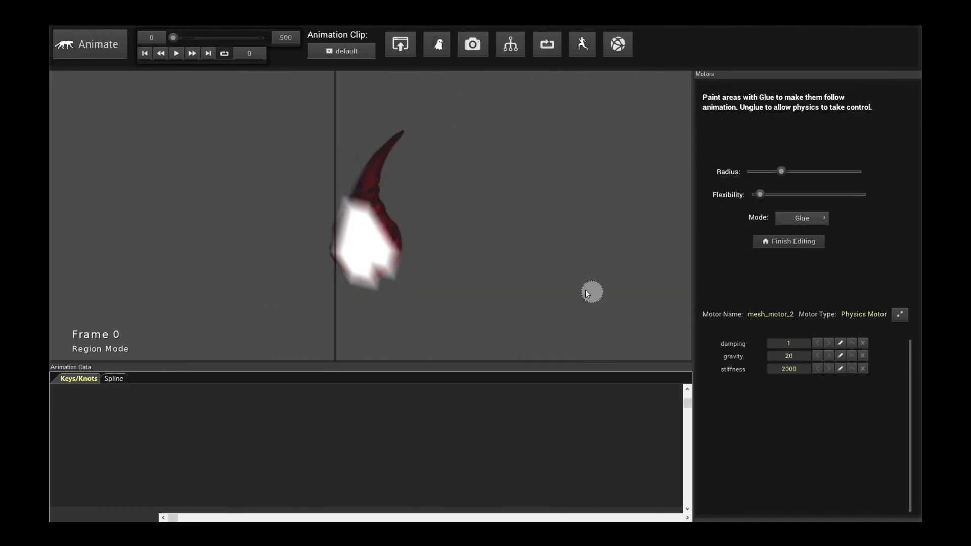
left_click_drag(384, 308, 414, 297)
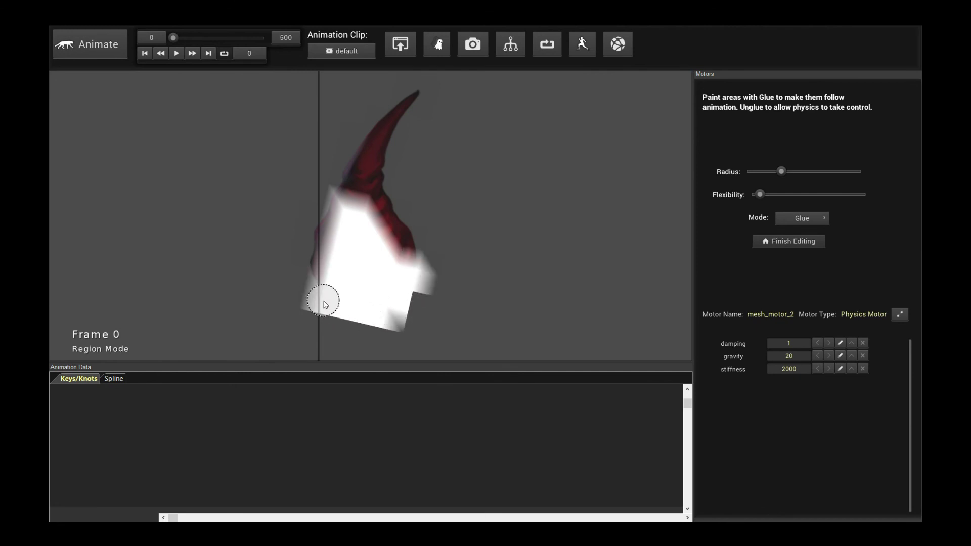
mouse_move(312, 291)
left_mouse_down()
mouse_move(343, 312)
mouse_move(437, 319)
mouse_move(378, 322)
mouse_move(426, 271)
mouse_move(359, 291)
left_mouse_up()
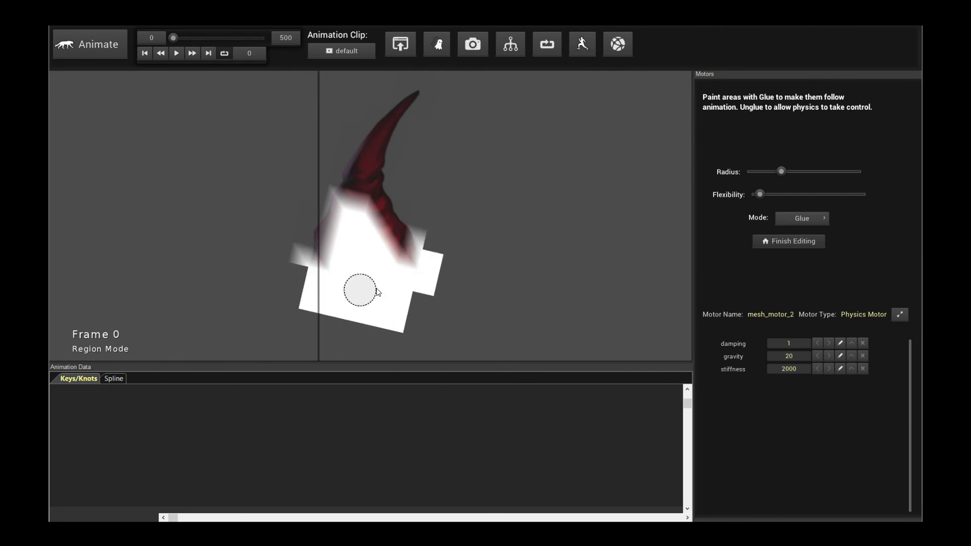
left_click(762, 240)
key("space")
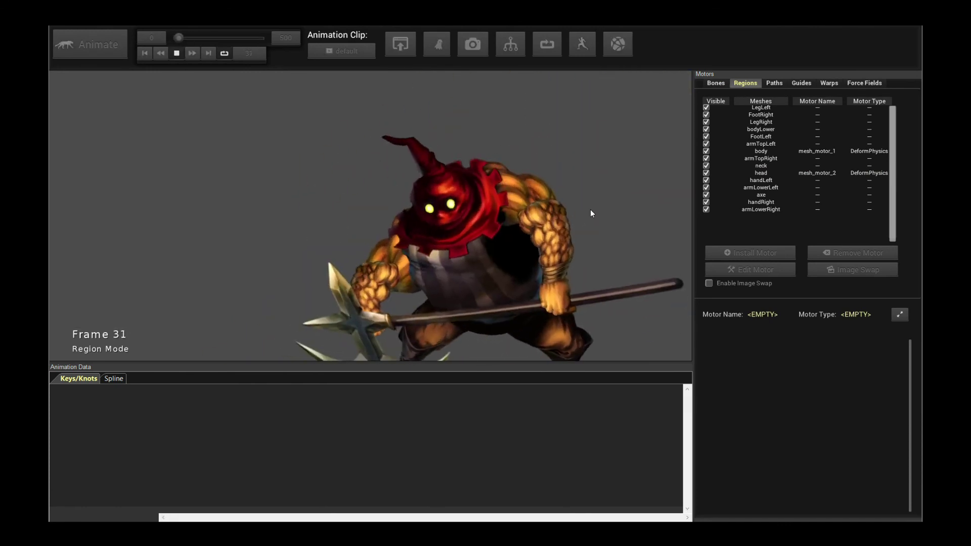
key("space")
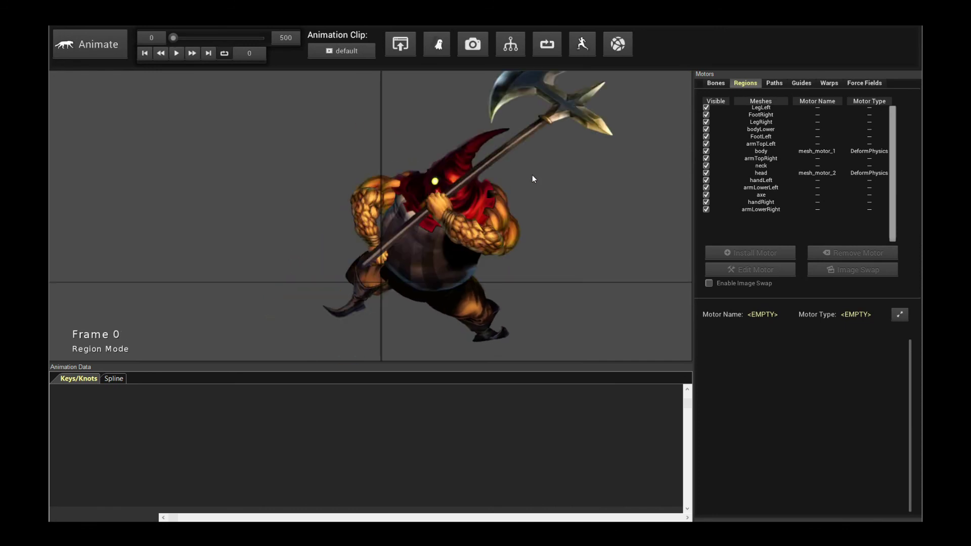
Set a damping value on the head's Physics Motor and play the animation.
left_click(466, 157)
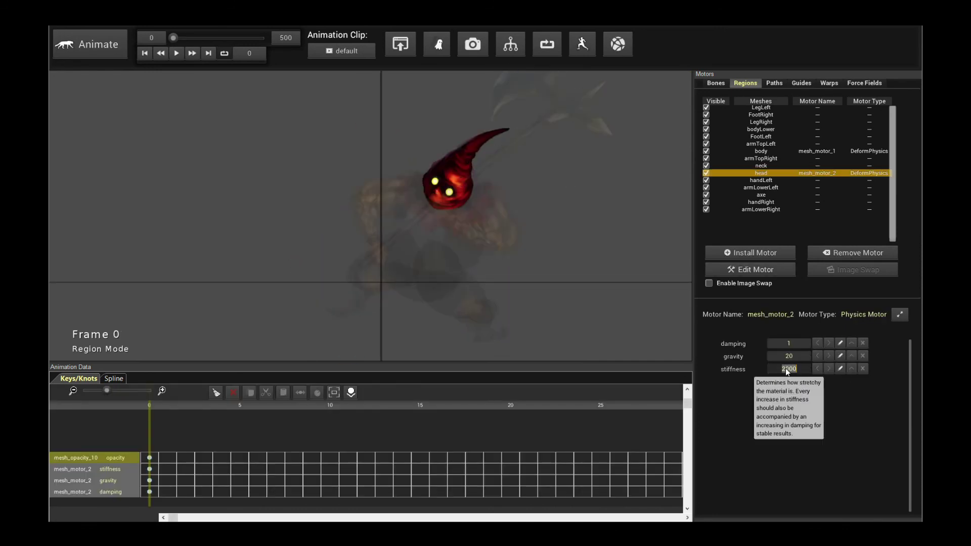
left_click(838, 345)
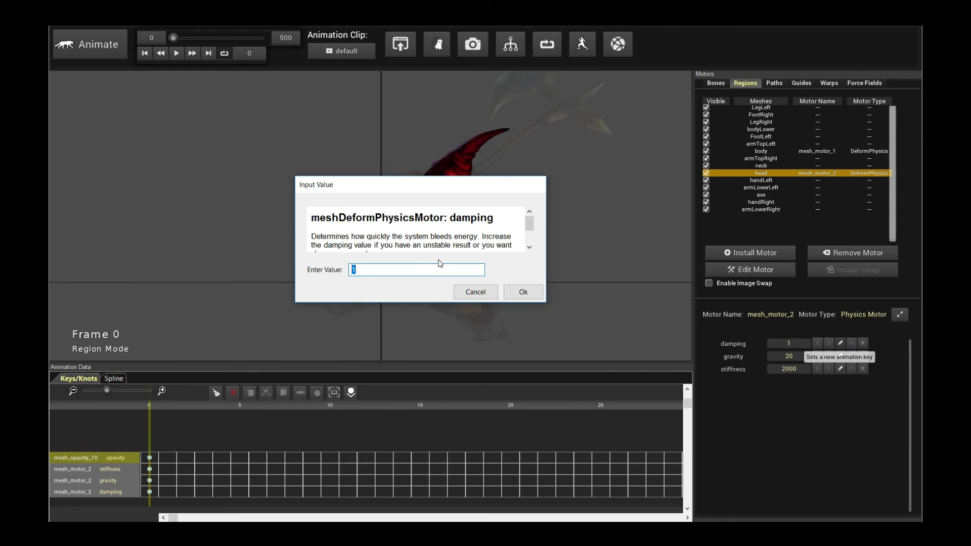
key("Return")
key("space")
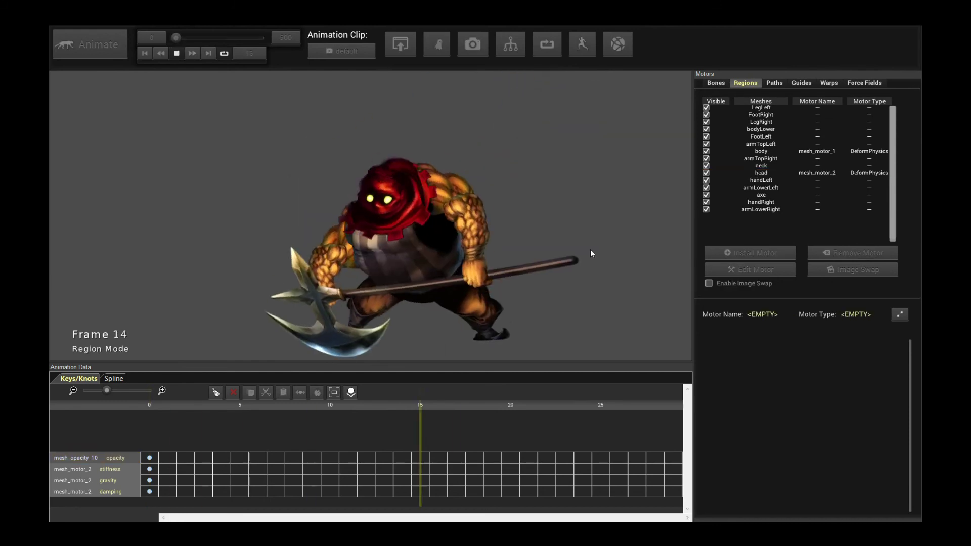
key("space")
Replay the animation repeatedly to examine the soft-body motion of the pointed hood and the body.
scroll(580, 186, "up", 5)
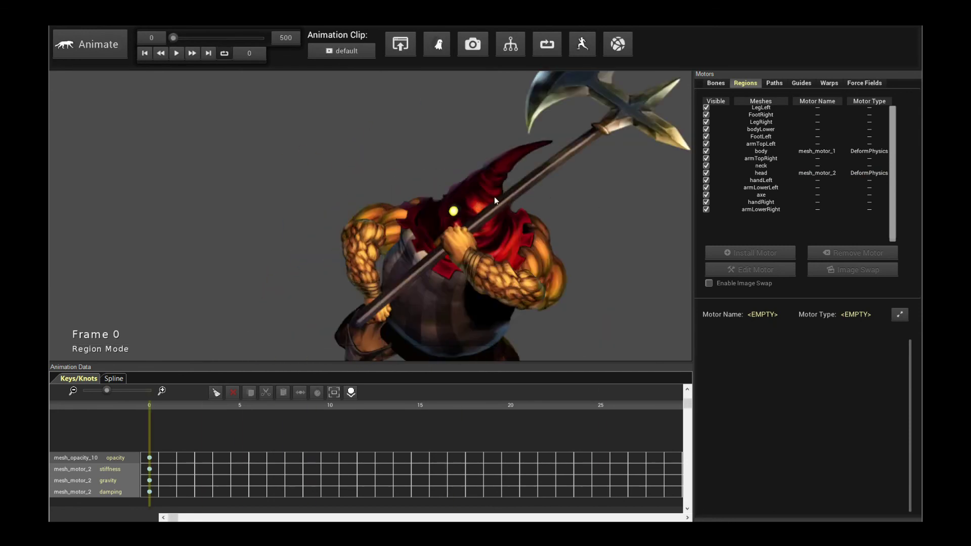
key("space")
key("space")
key("space")
key("space")
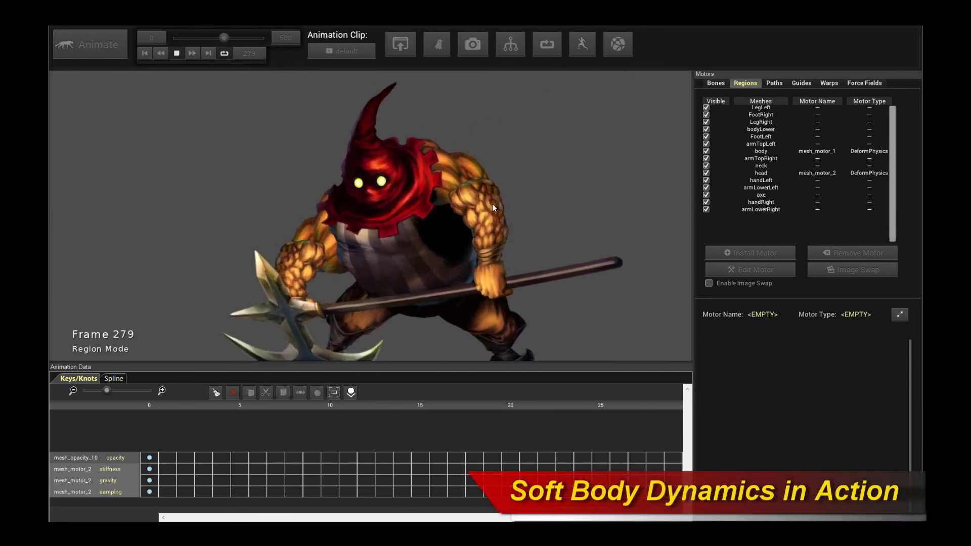
key("space")
key("space")
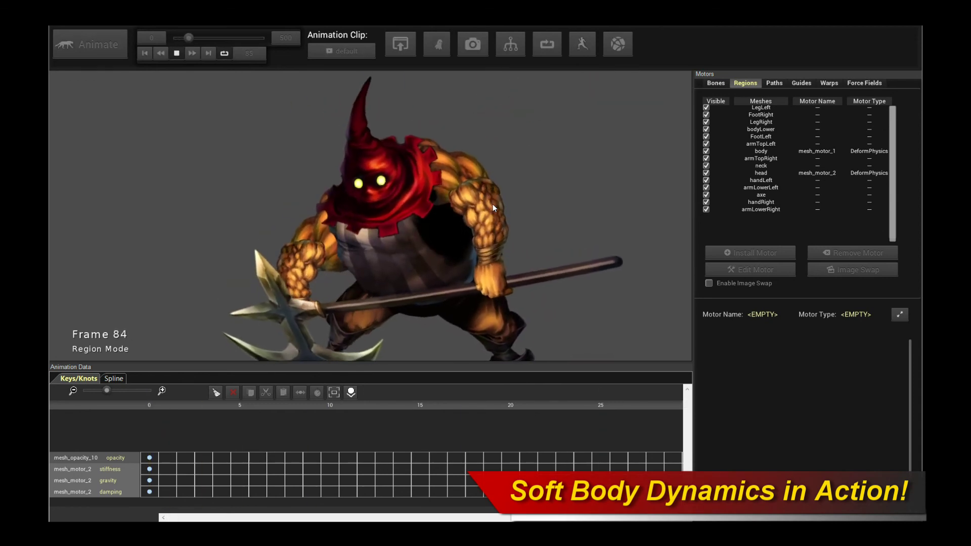
key("space")
key("space")
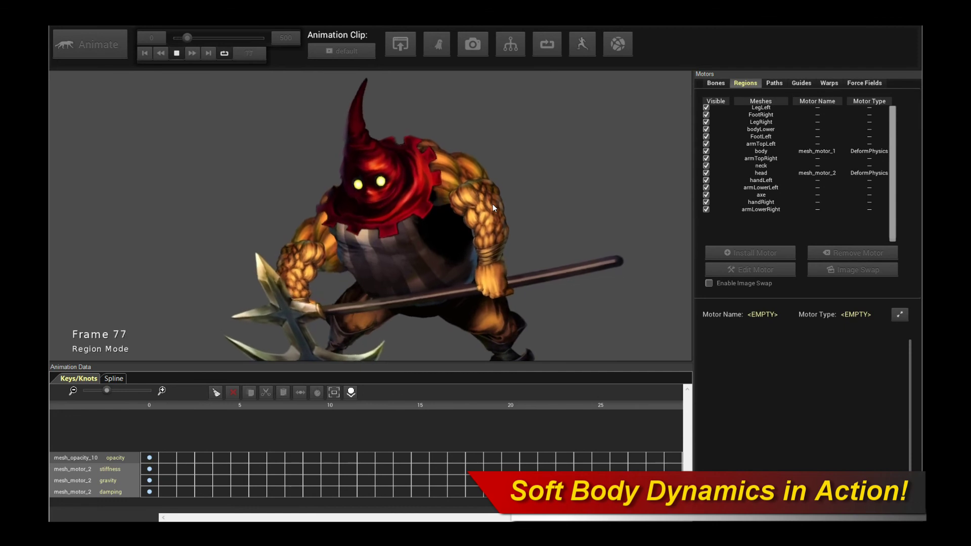
key("space")
key("space")
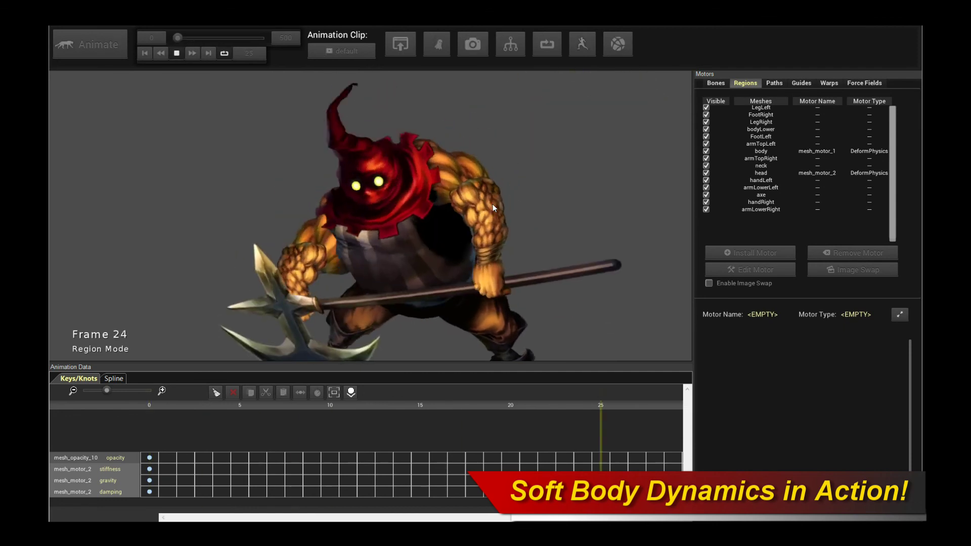
key("space")
key("space")
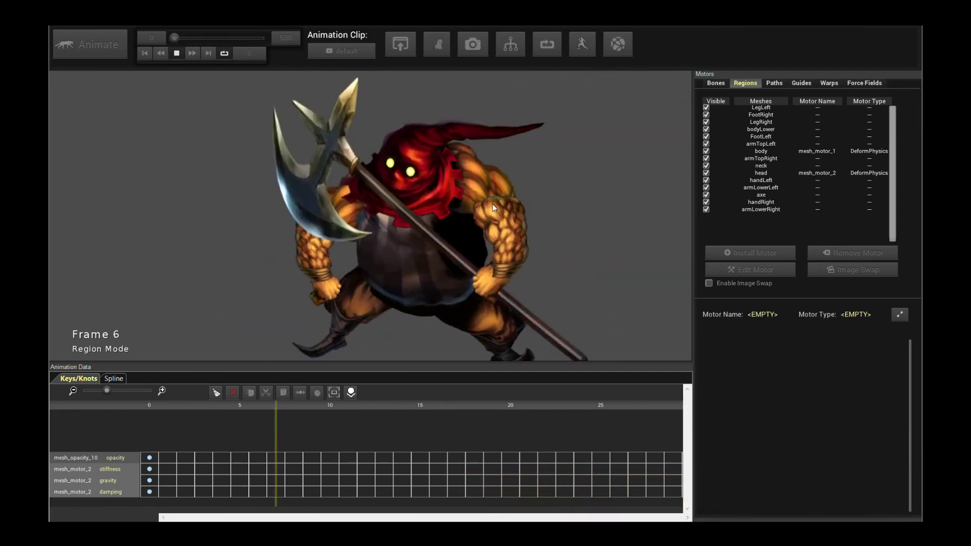
key("space")
key("space")
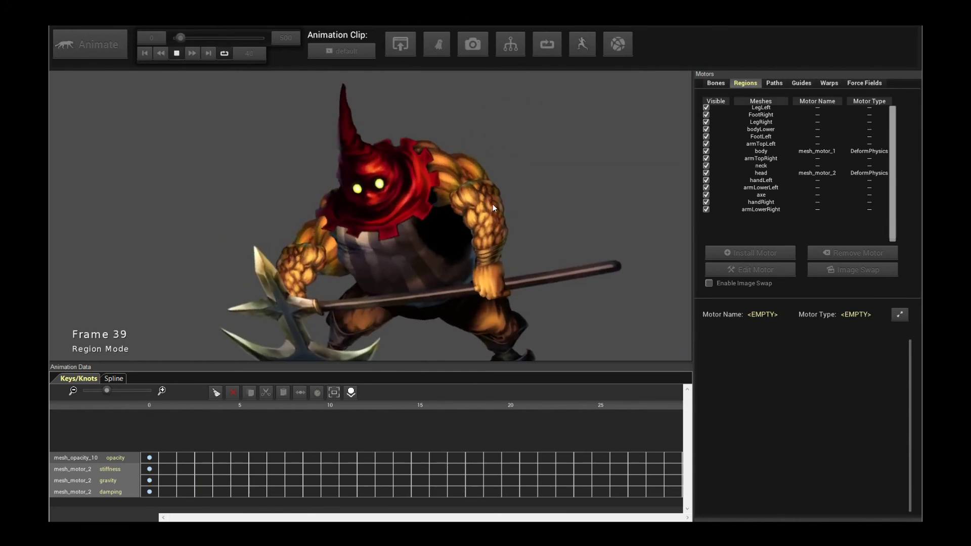